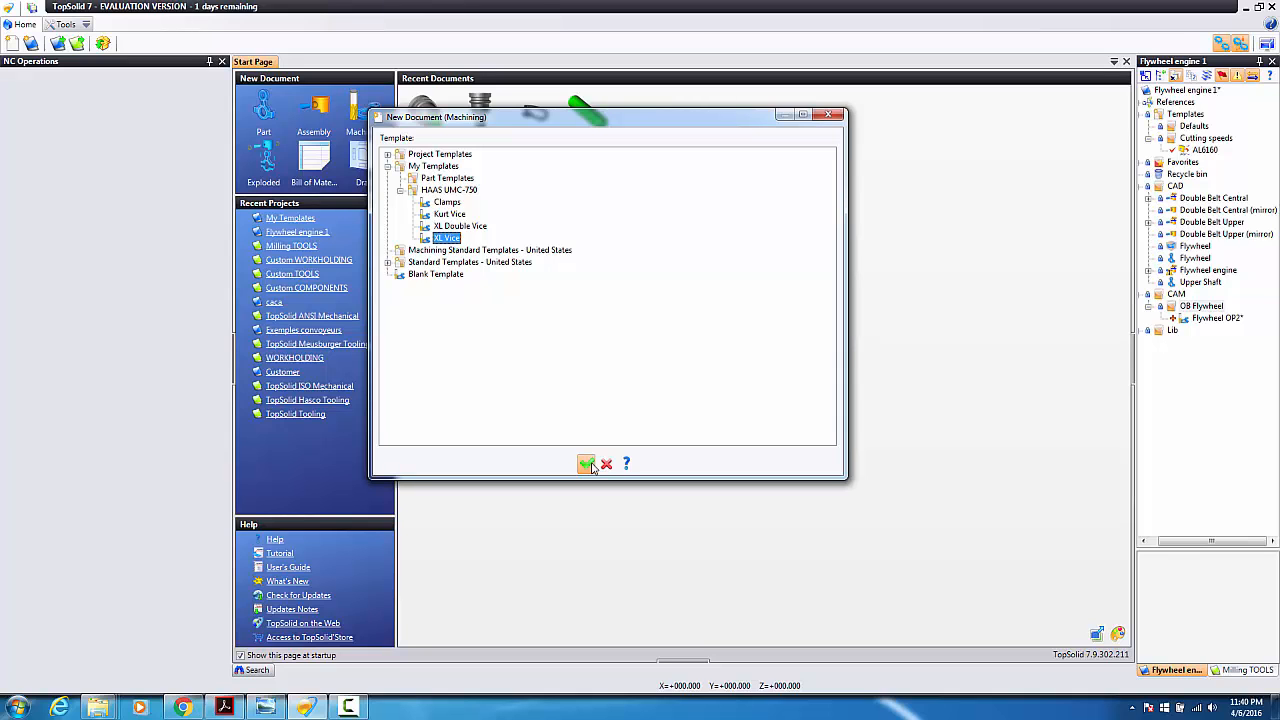
# Step: Create the Machining 300 document from the HAAS UMC-750 XL Vice template
pyautogui.press('Return')
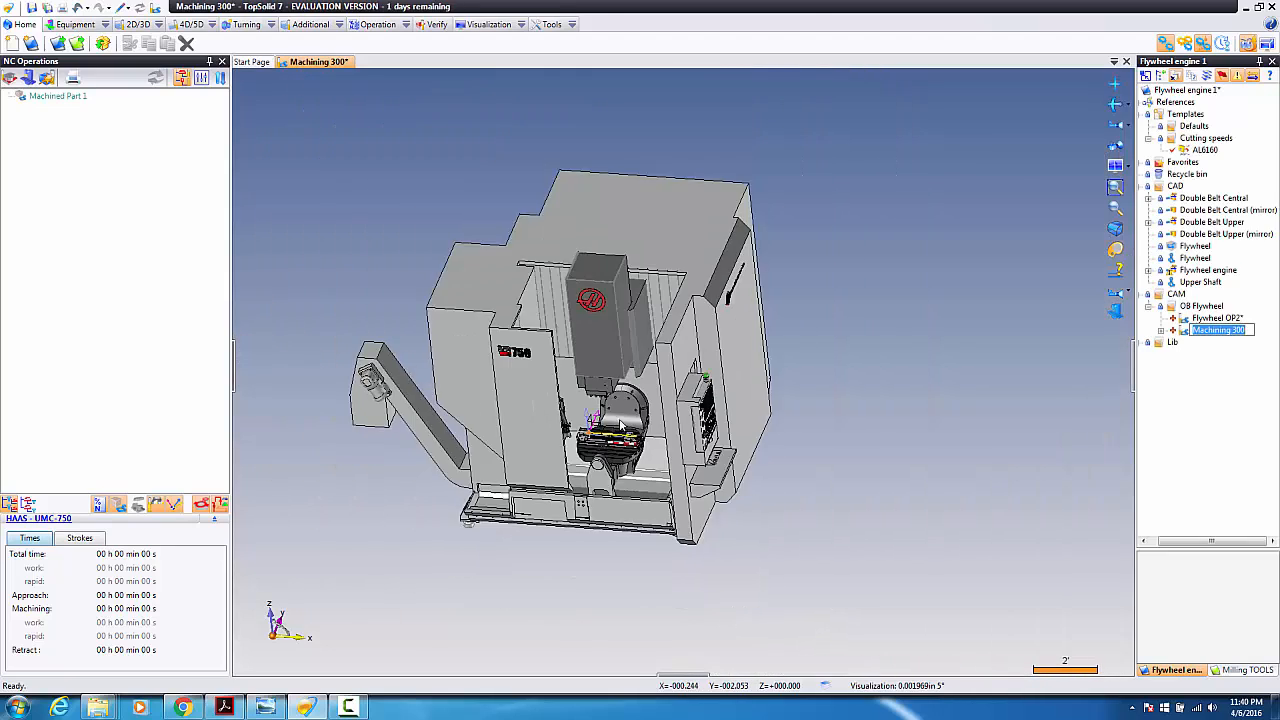
pyautogui.moveTo(621, 399); pyautogui.dragTo(612, 394, button='middle')
pyautogui.scroll(3, 612, 394)
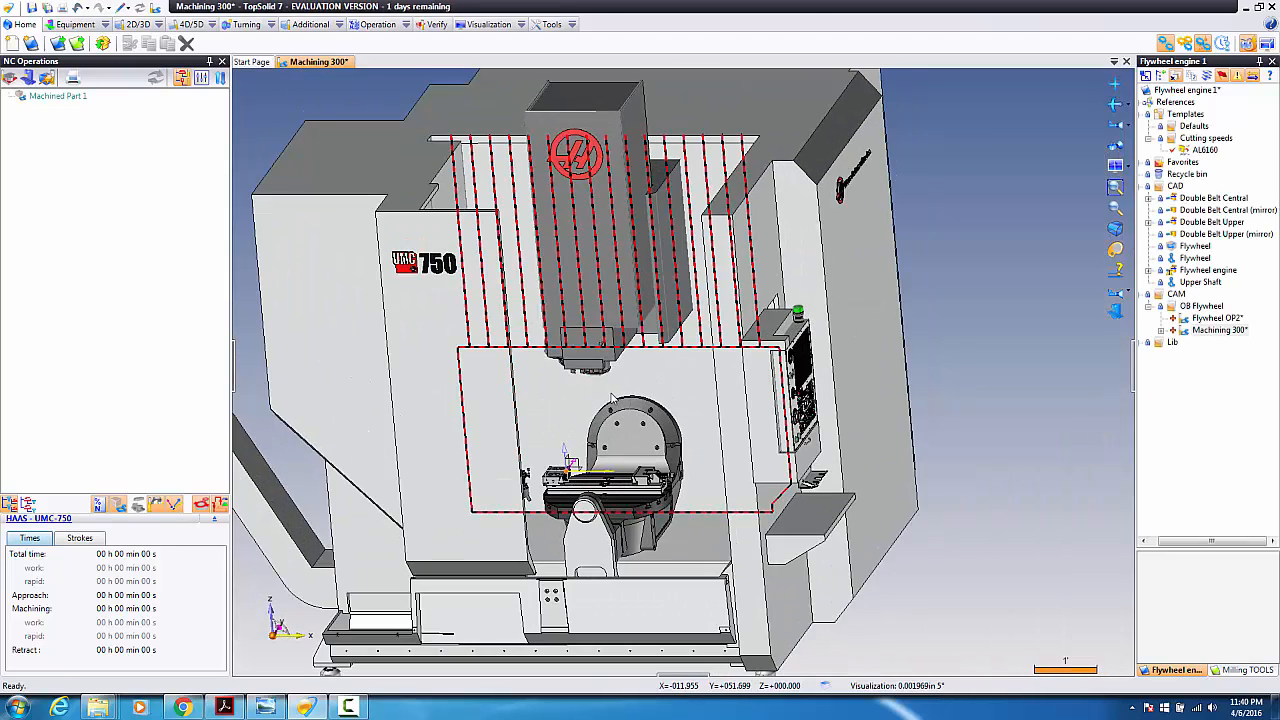
pyautogui.scroll(2, 385, 231)
pyautogui.scroll(5, 386, 235)
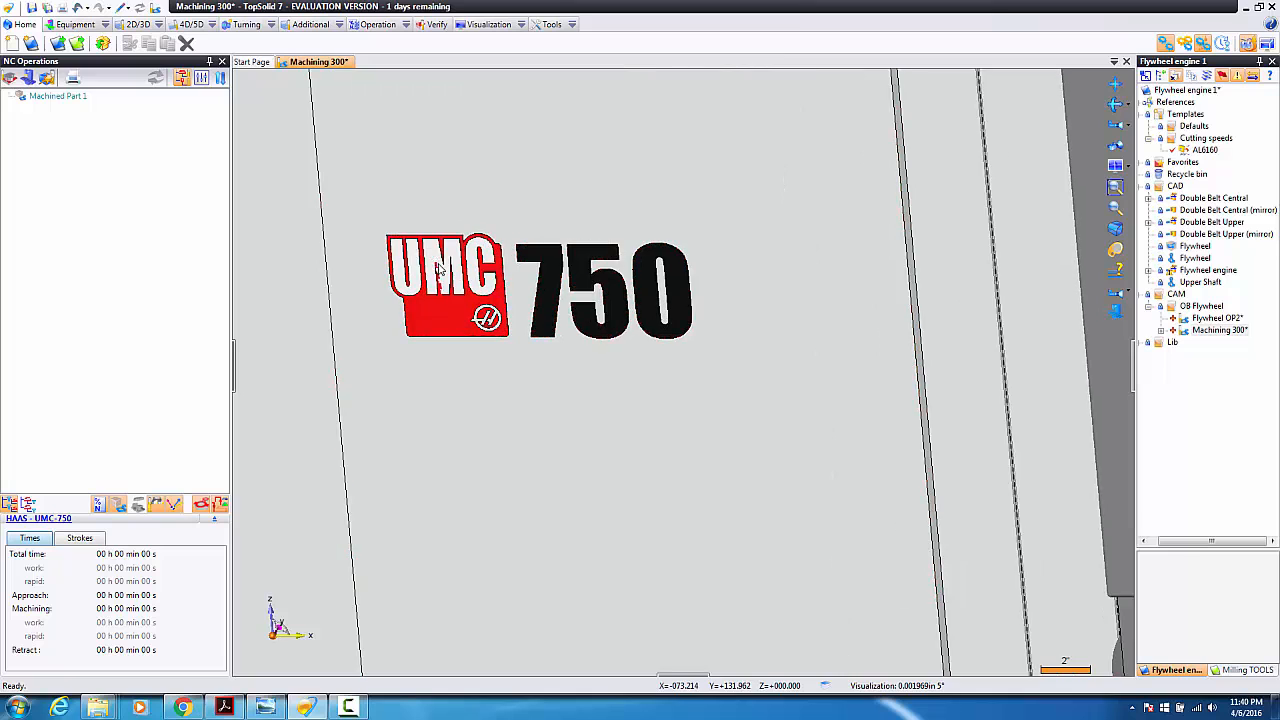
pyautogui.scroll(-10, 450, 273)
pyautogui.moveTo(550, 397); pyautogui.dragTo(564, 404, button='middle')
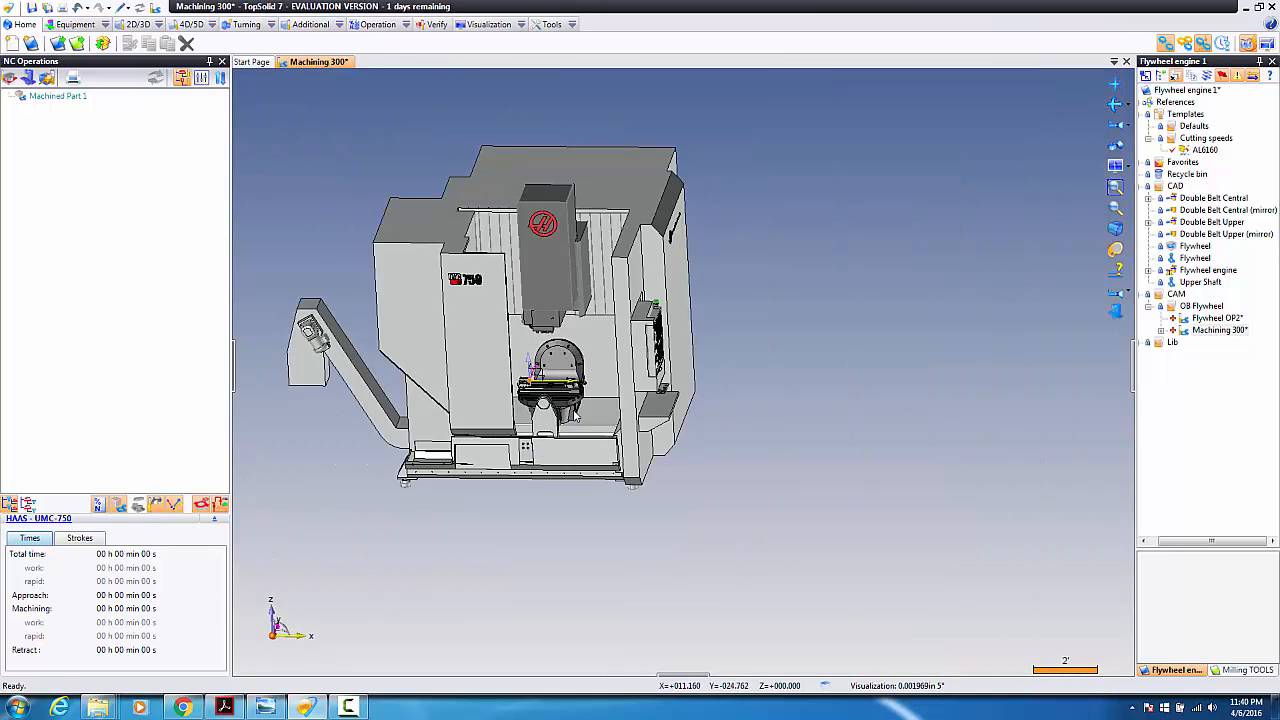
pyautogui.scroll(1, 250, 306)
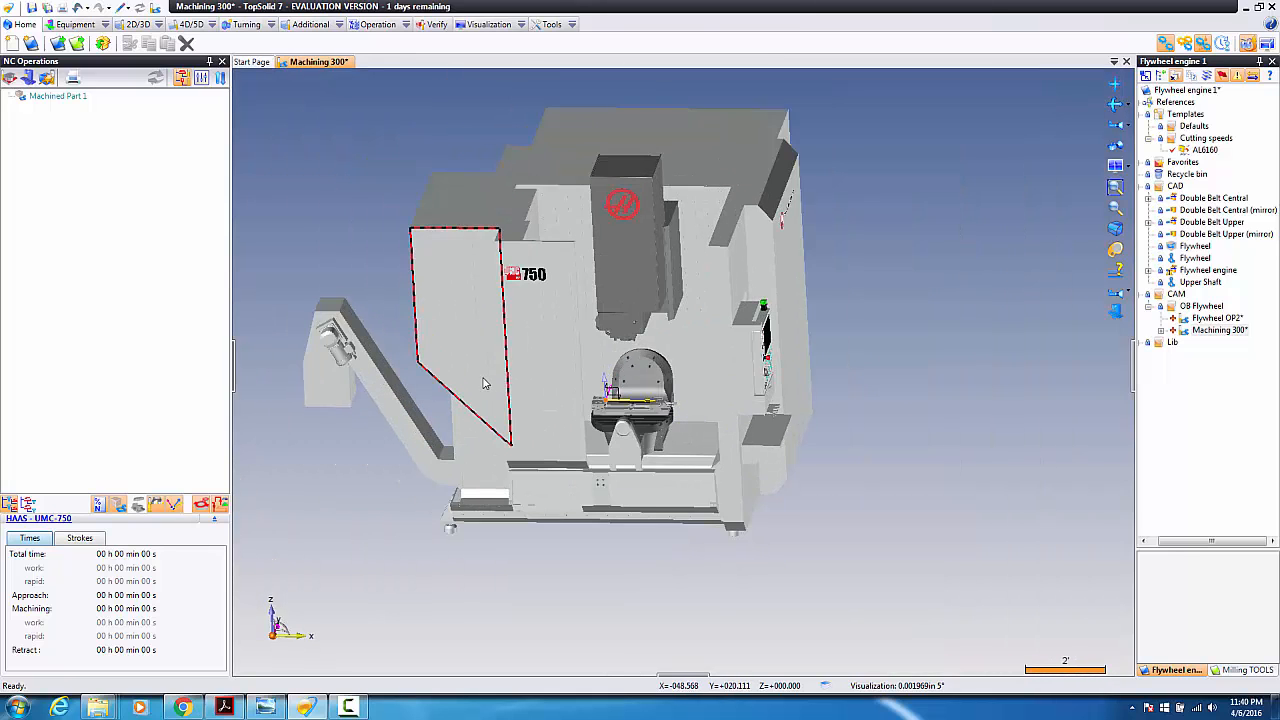
# Step: Hide the UMC-750's Ground enclosure items in the machine elements list
pyautogui.click(76, 24)
pyautogui.click(49, 43)
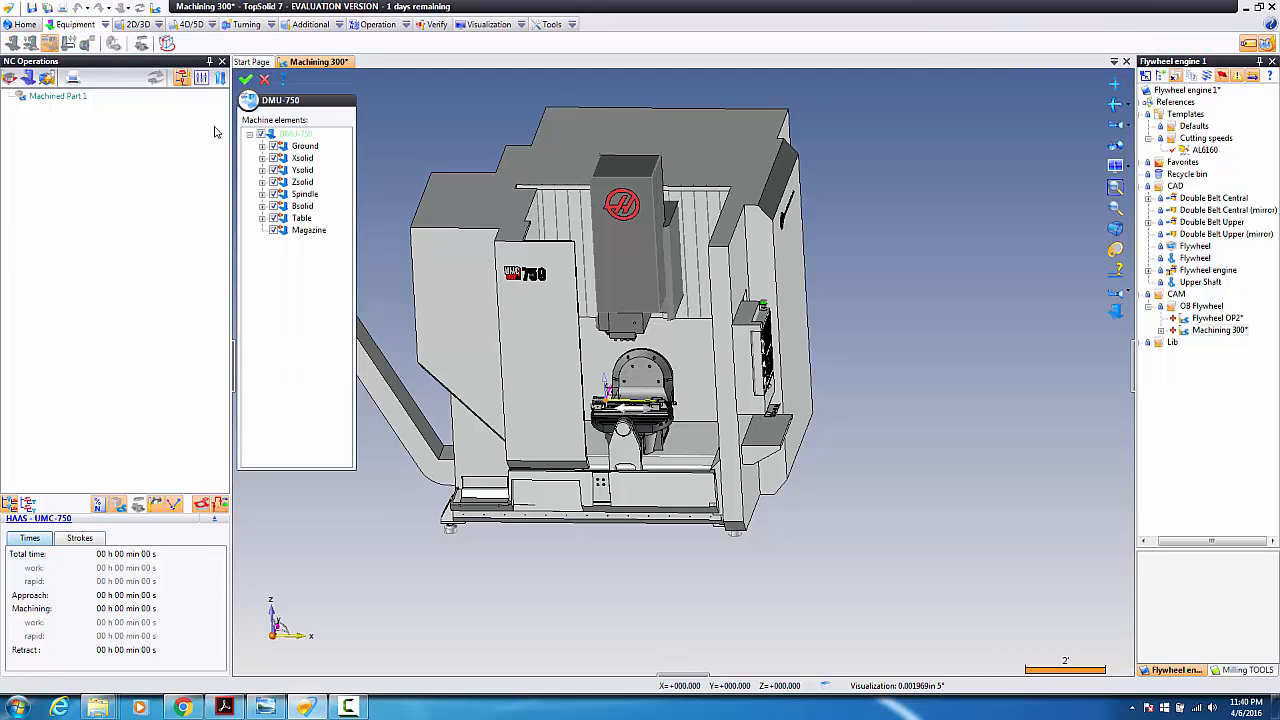
pyautogui.click(262, 146)
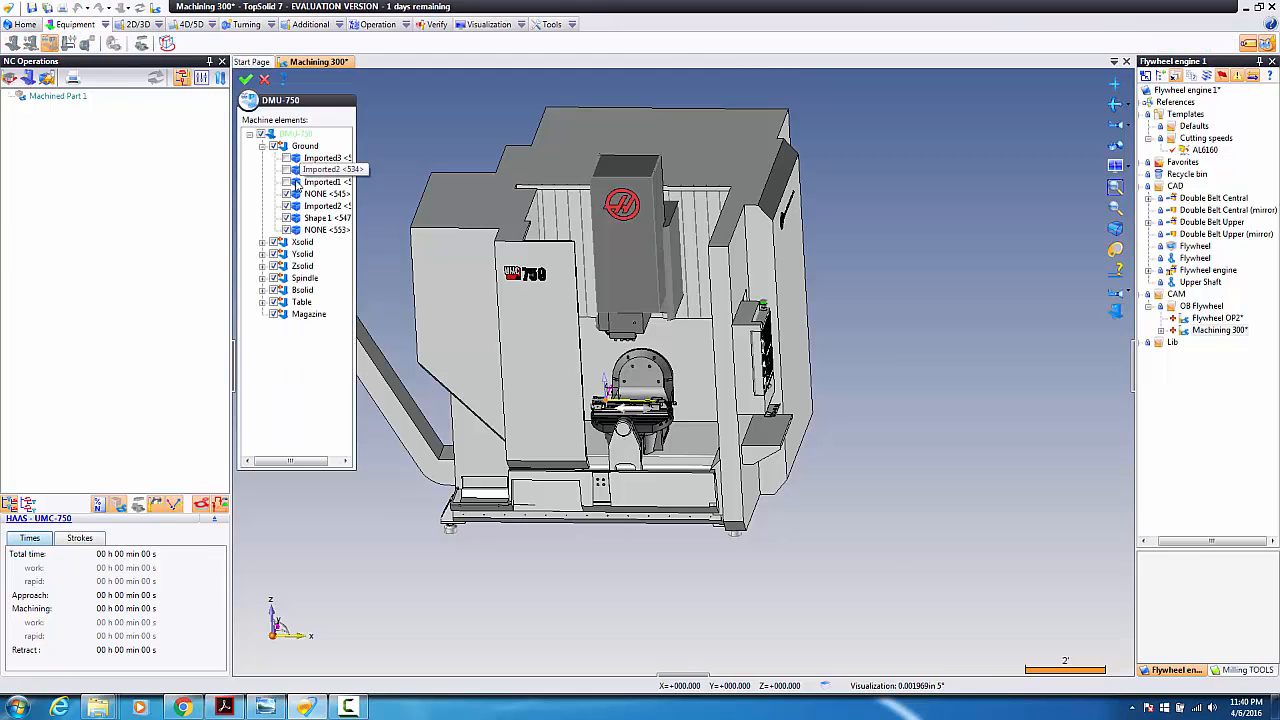
pyautogui.click(287, 182)
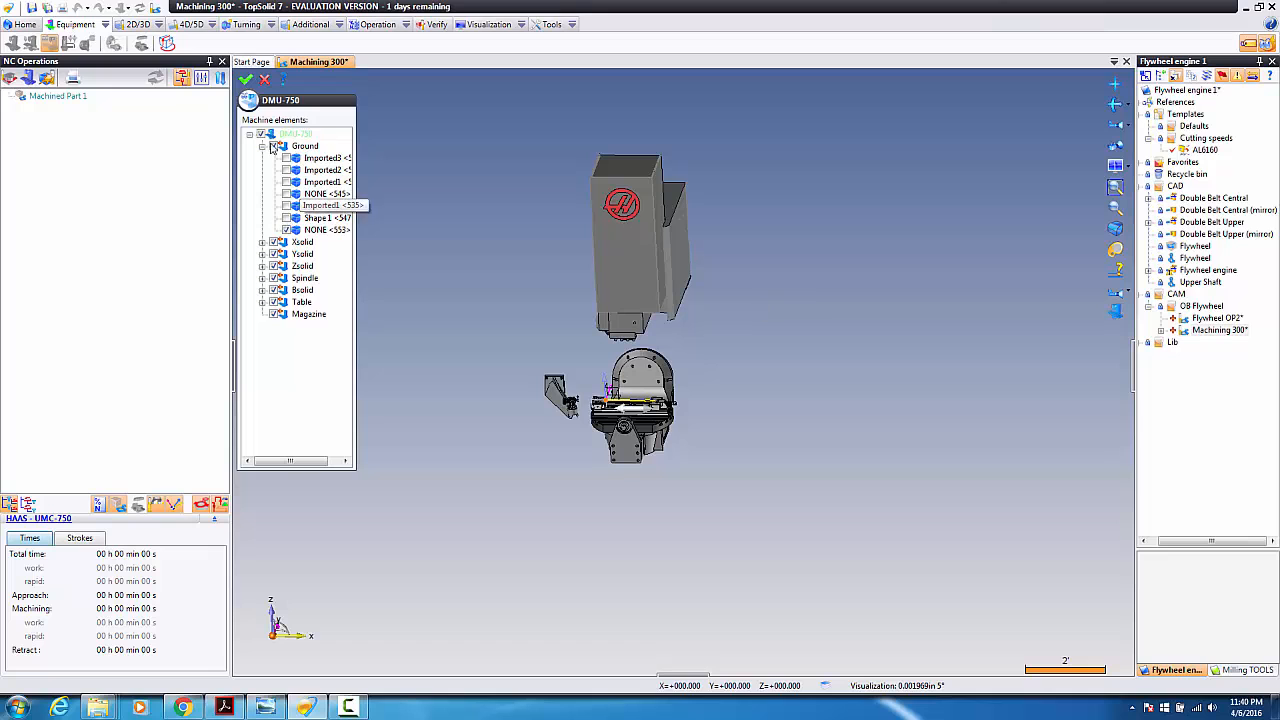
pyautogui.click(245, 79)
# Step: Drag the Flywheel from the project tree into the 3-D view as a machinable part
pyautogui.scroll(5, 739, 350)
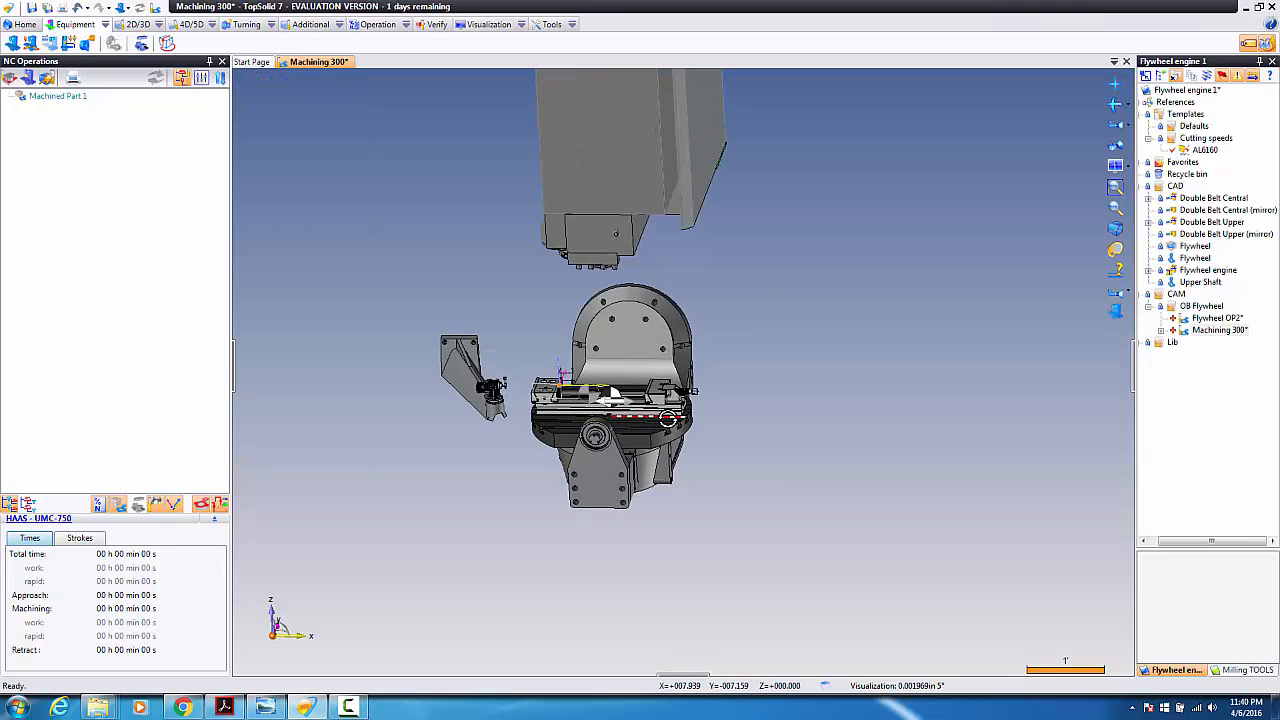
pyautogui.scroll(2, 740, 350)
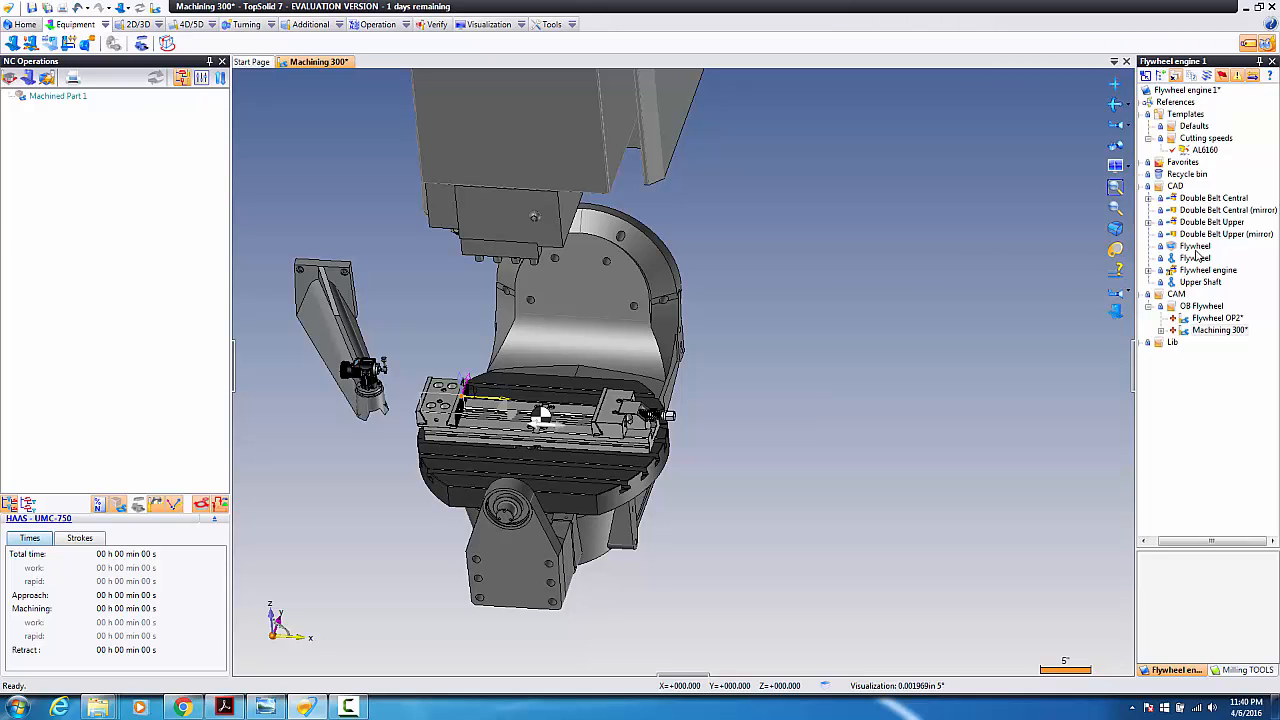
pyautogui.moveTo(1196, 249); pyautogui.dragTo(815, 262)
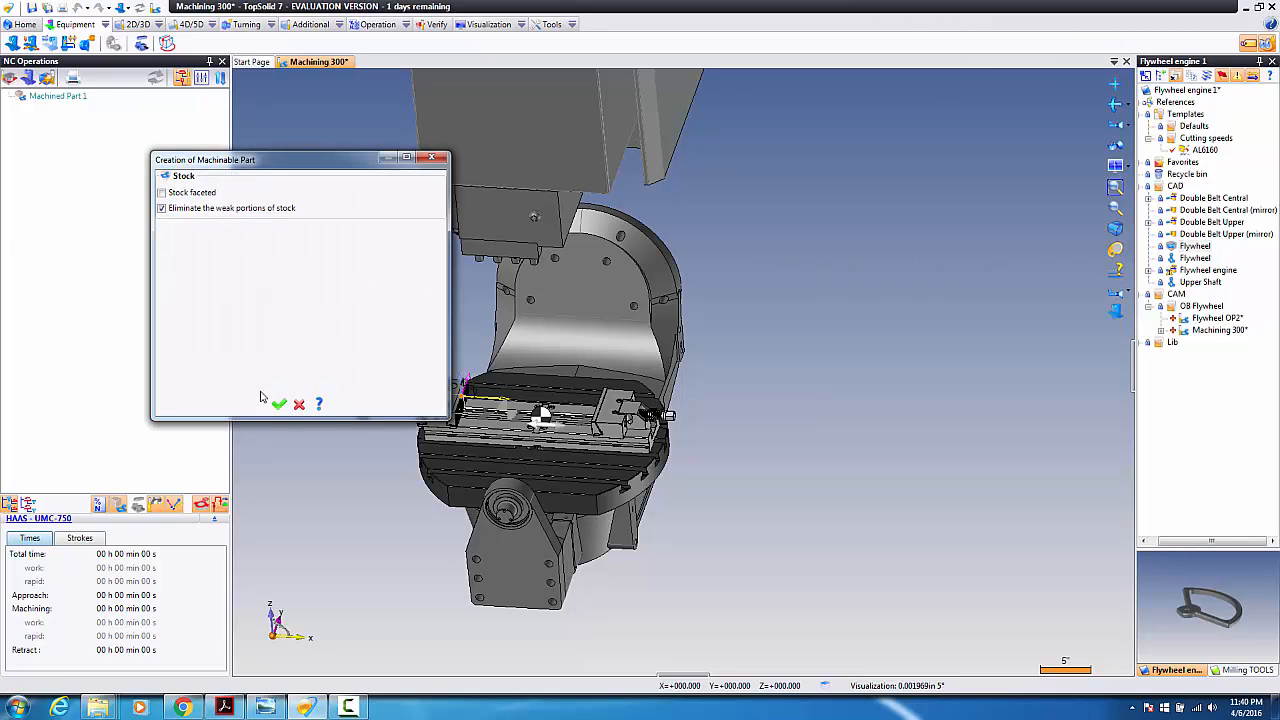
# Step: Confirm the Flywheel machinable part and match its frame onto the vise frame
pyautogui.click(279, 403)
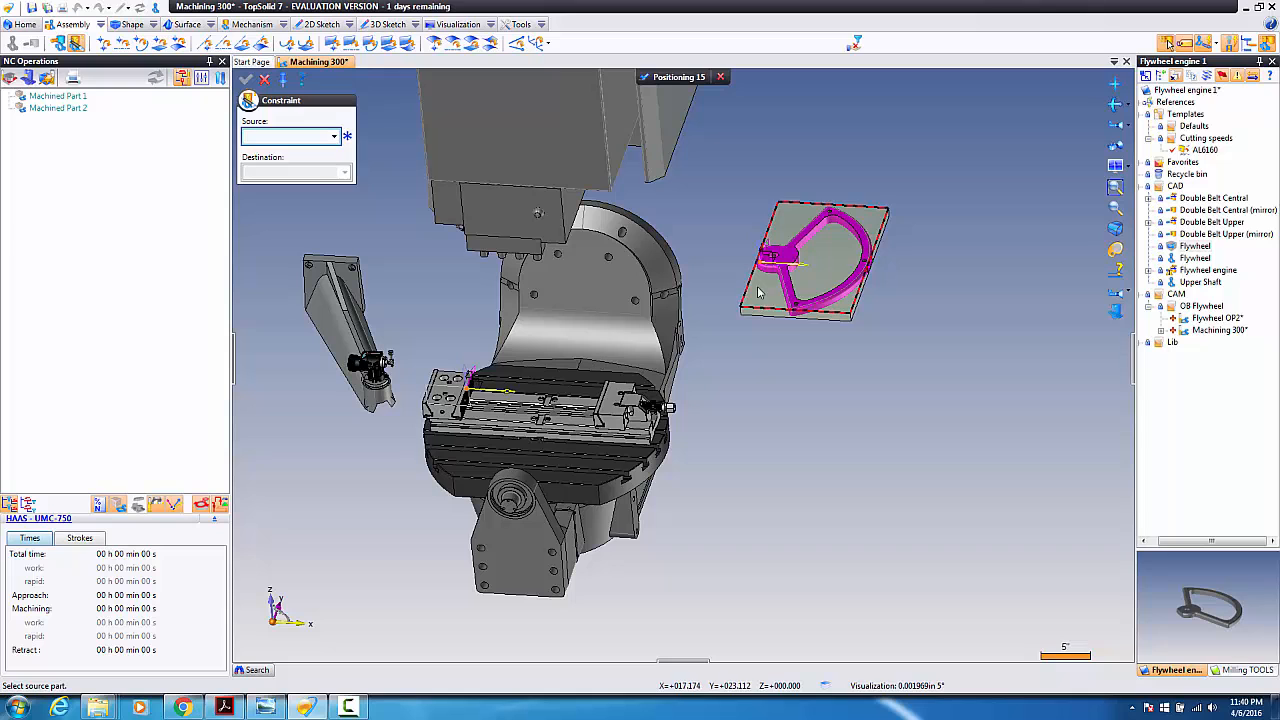
pyautogui.press('Escape')
pyautogui.scroll(3, 748, 266)
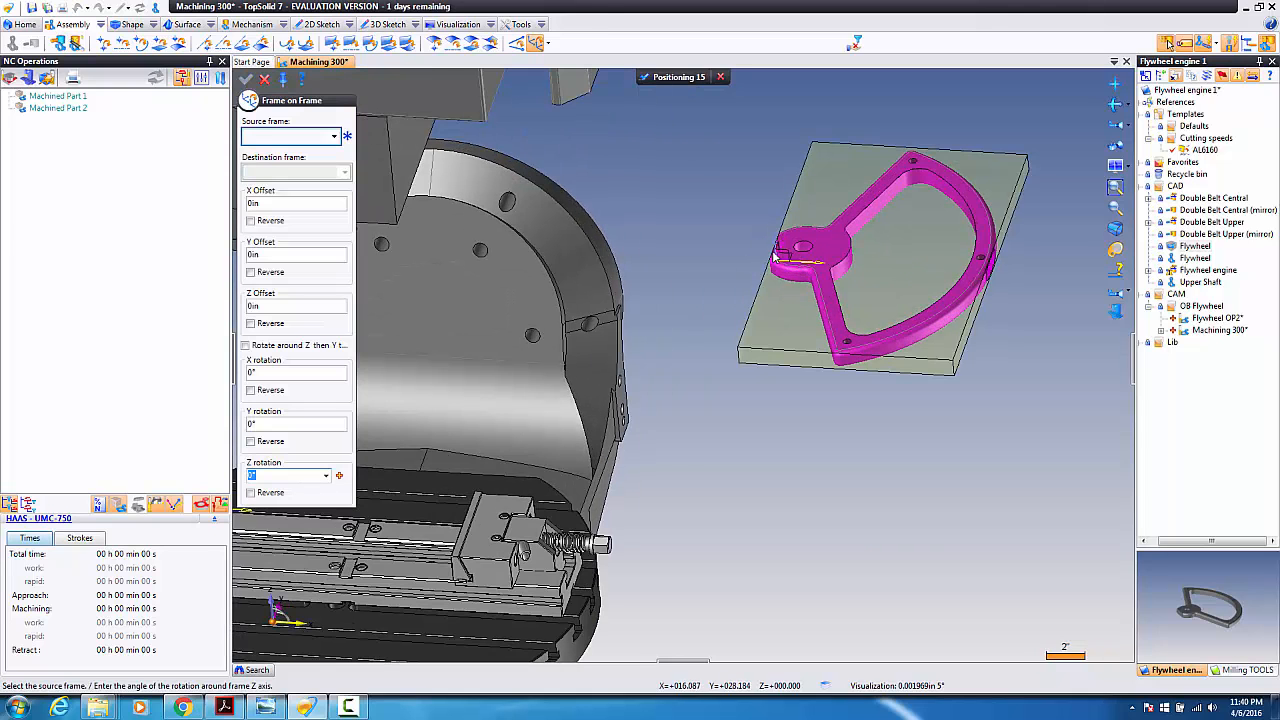
pyautogui.click(777, 260)
pyautogui.scroll(-4, 771, 263)
pyautogui.scroll(5, 553, 385)
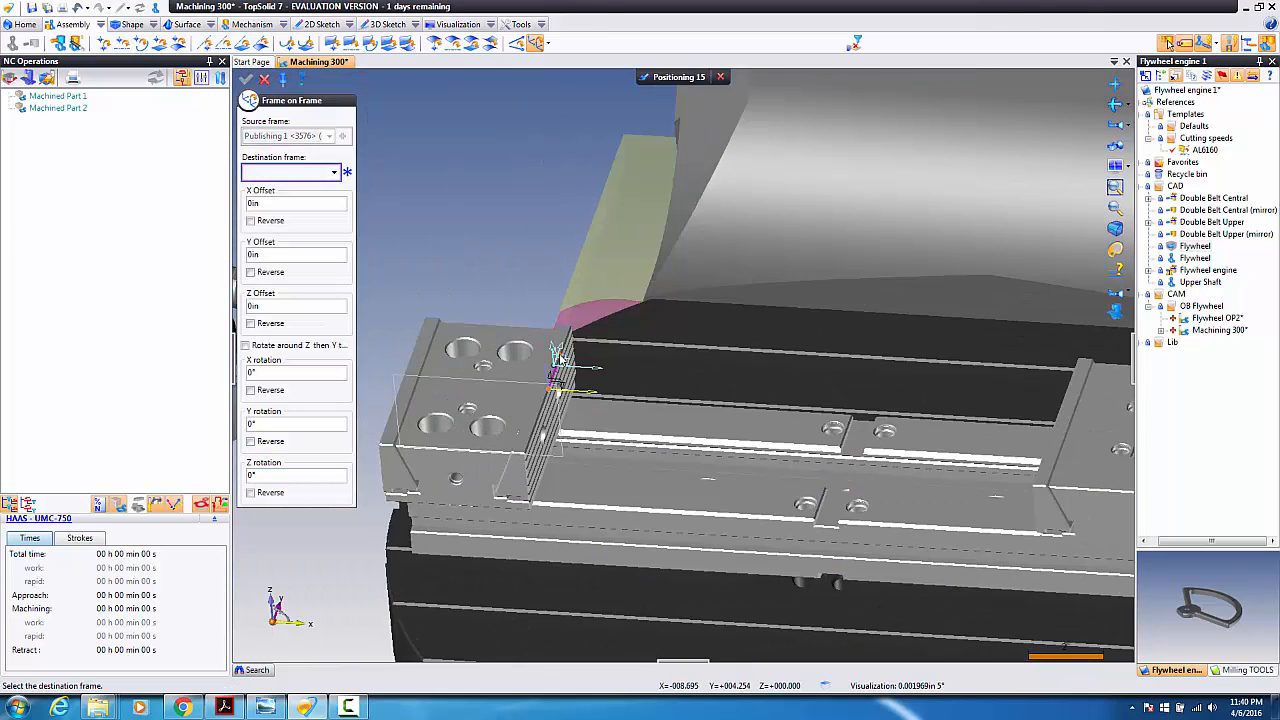
pyautogui.click(553, 385)
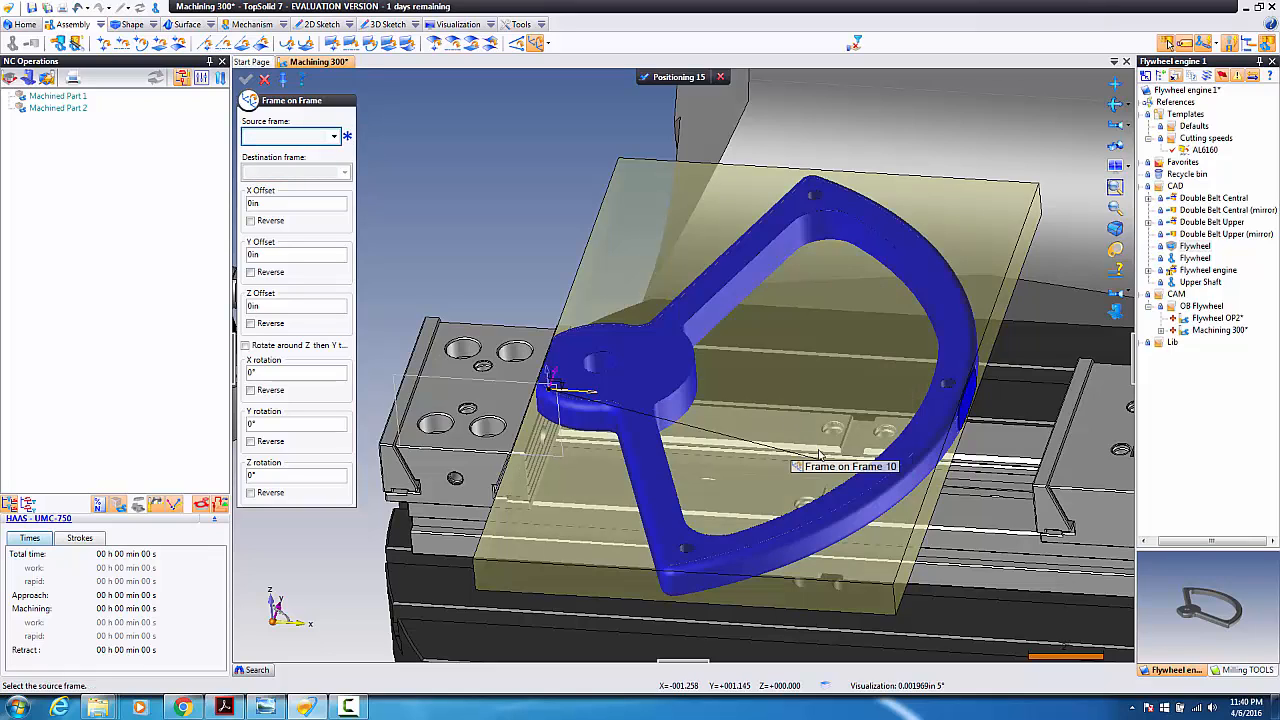
# Step: Set the frame placement offset to -0.125 and finish positioning the flywheel
pyautogui.click(850, 467)
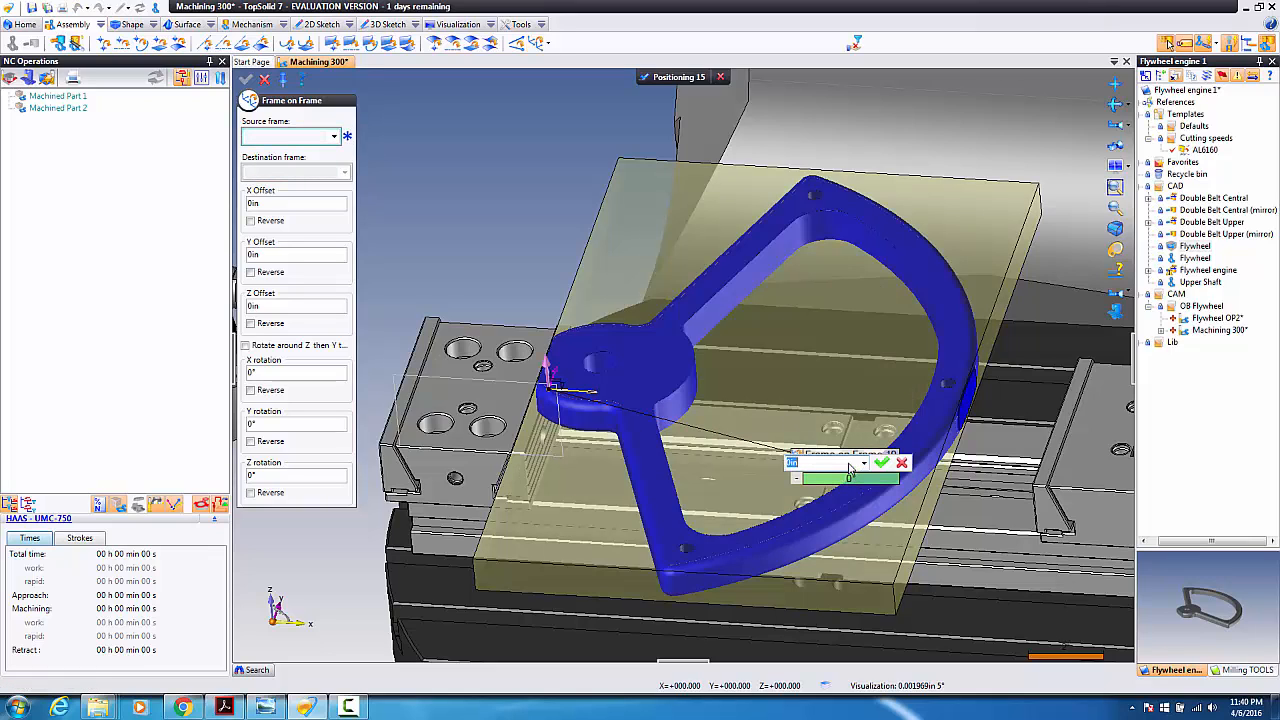
pyautogui.press('BackSpace')
pyautogui.write('-12')
pyautogui.press('BackSpace')
pyautogui.press('Return')
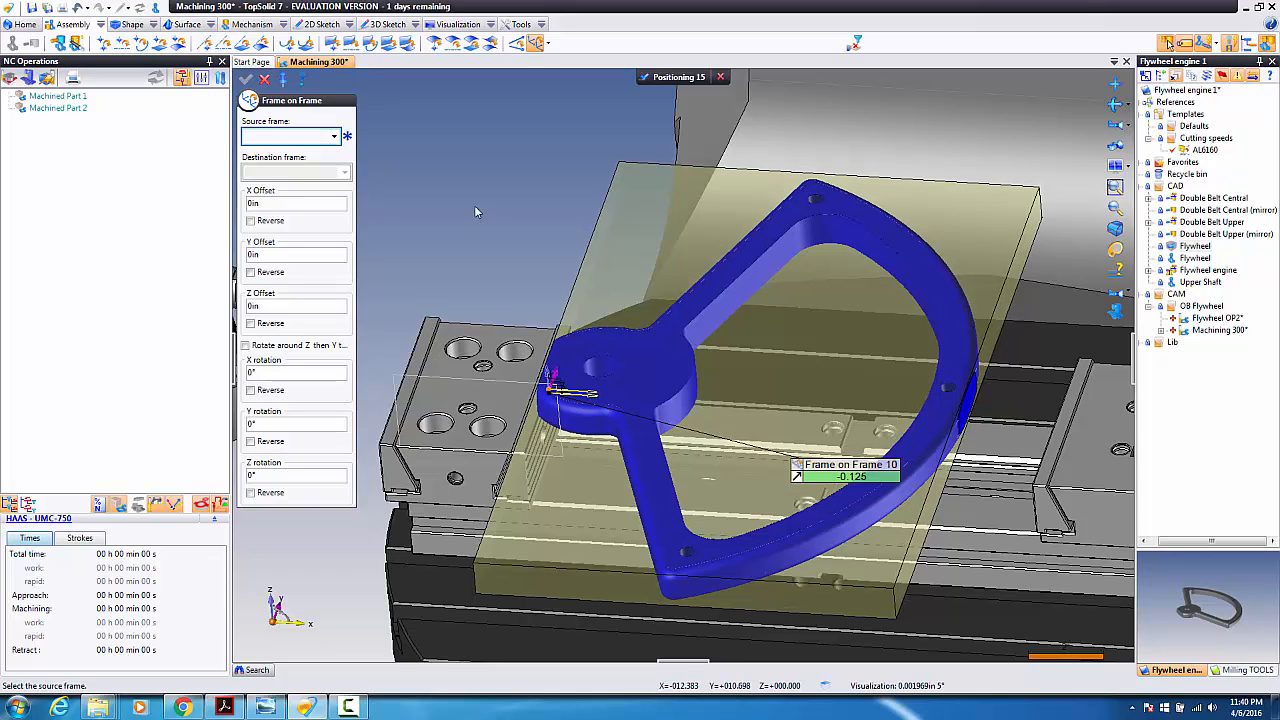
pyautogui.rightClick(477, 214)
pyautogui.click(511, 262)
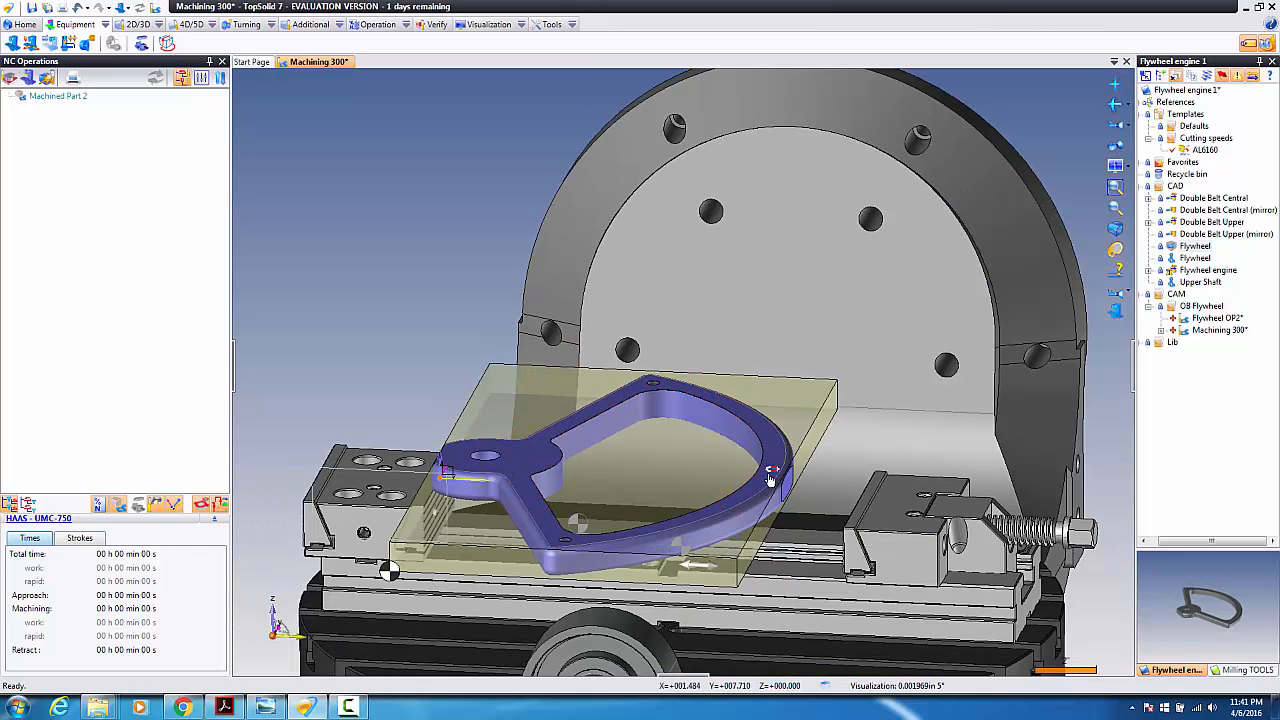
# Step: Slide the right vise's movable jaw until it clamps the flywheel stock block
pyautogui.scroll(2, 864, 545)
pyautogui.moveTo(866, 545); pyautogui.dragTo(881, 575, button='middle')
pyautogui.scroll(-3, 877, 569)
pyautogui.scroll(4, 859, 563)
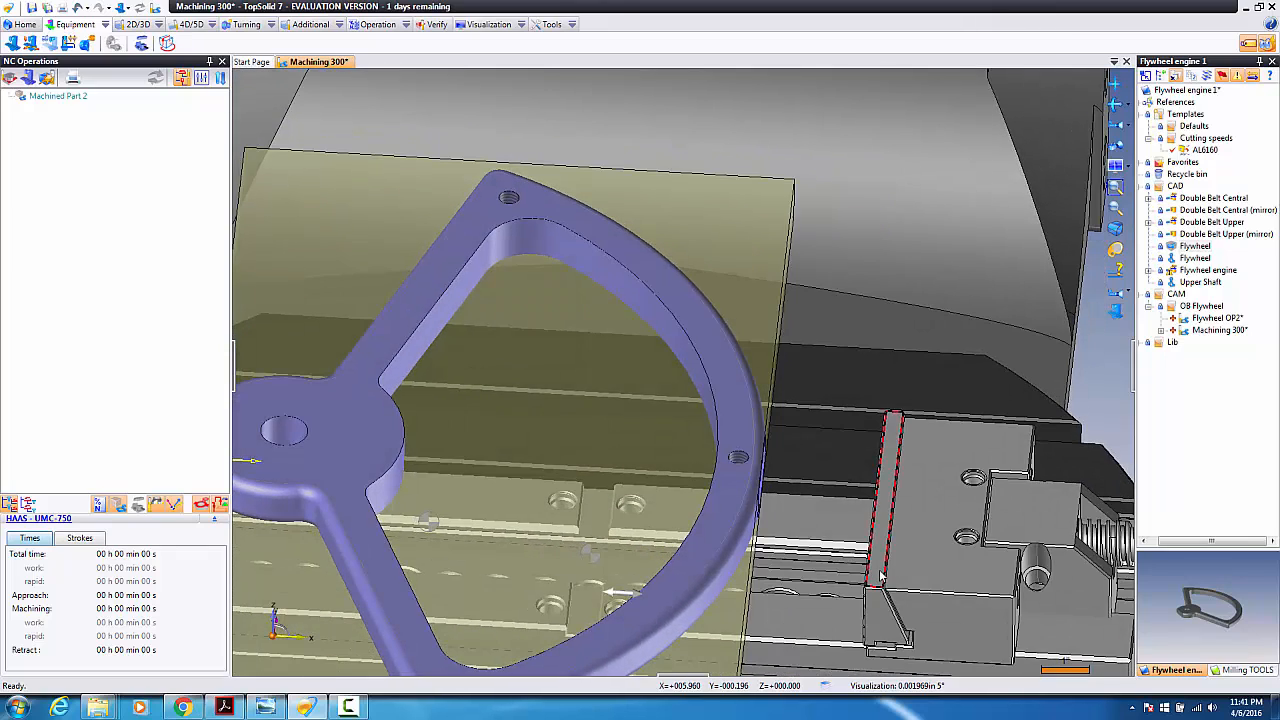
pyautogui.moveTo(882, 577); pyautogui.dragTo(755, 457)
pyautogui.scroll(6, 794, 523)
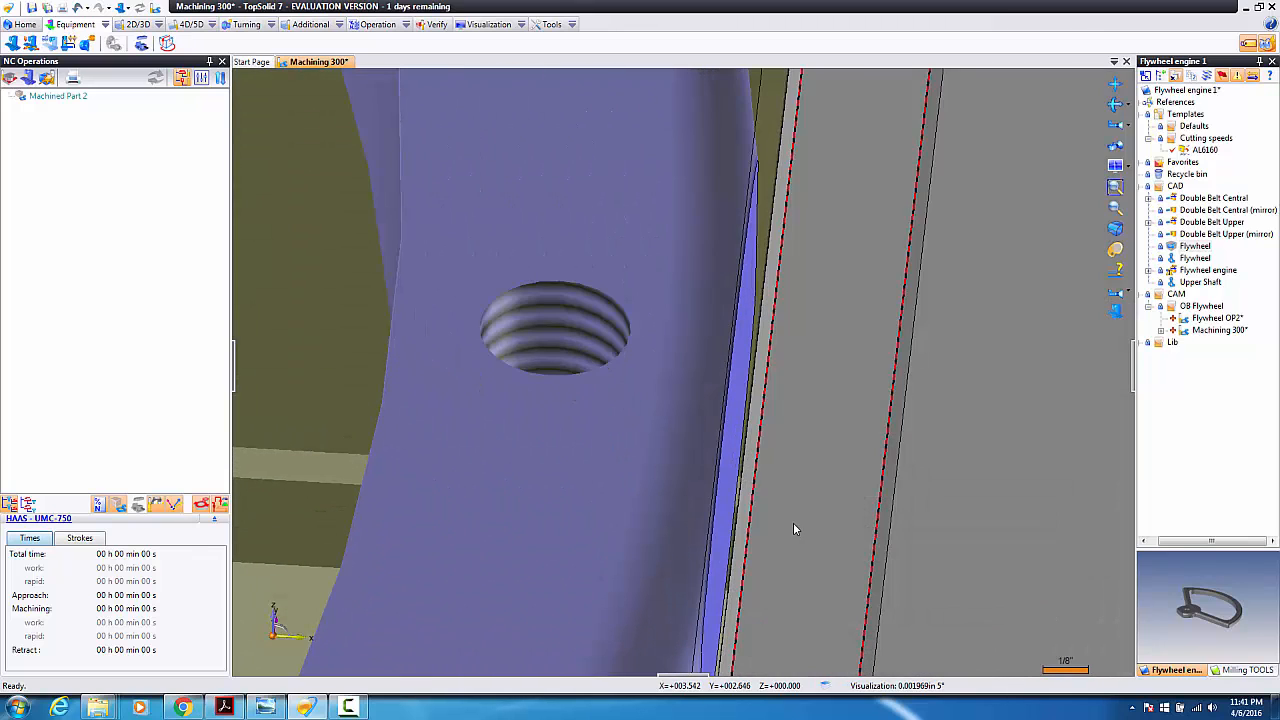
pyautogui.moveTo(791, 527); pyautogui.dragTo(803, 497, button='middle')
pyautogui.scroll(-4, 796, 425)
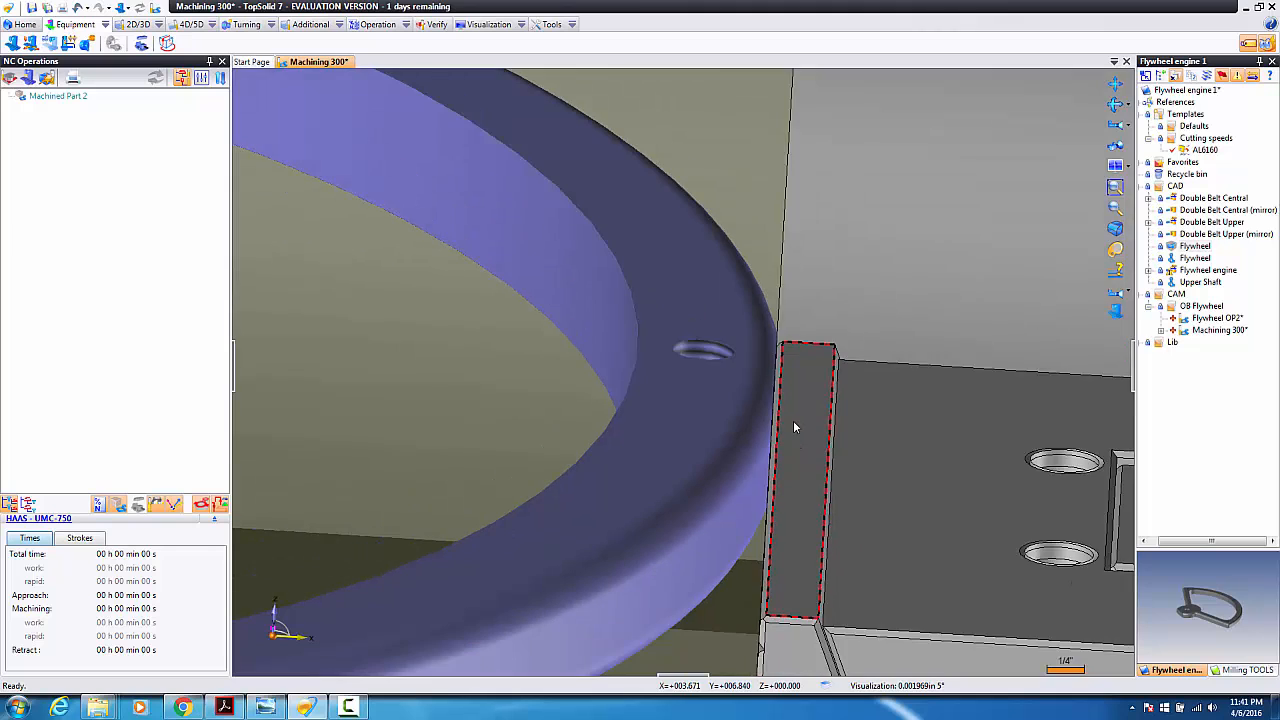
pyautogui.scroll(3, 797, 427)
pyautogui.scroll(-10, 797, 431)
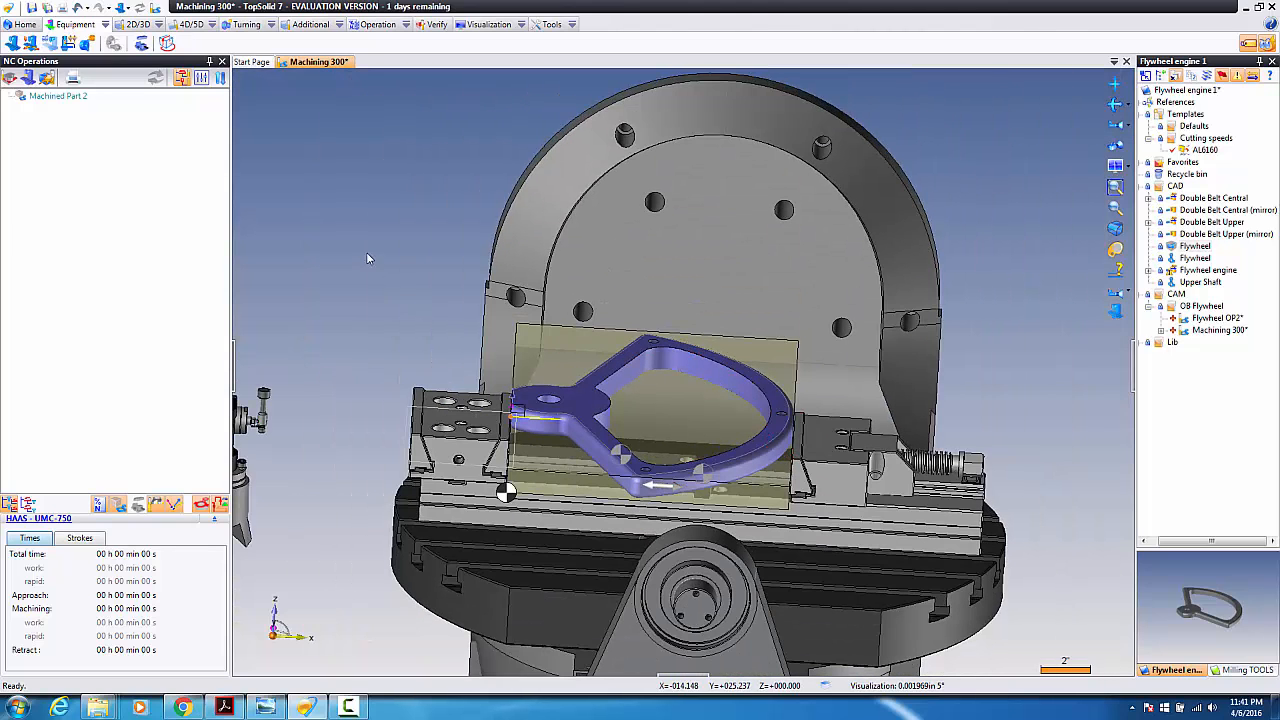
# Step: Pick the Gerardi XL vice in the 3-D view as Machined Part 2's environment
pyautogui.click(141, 44)
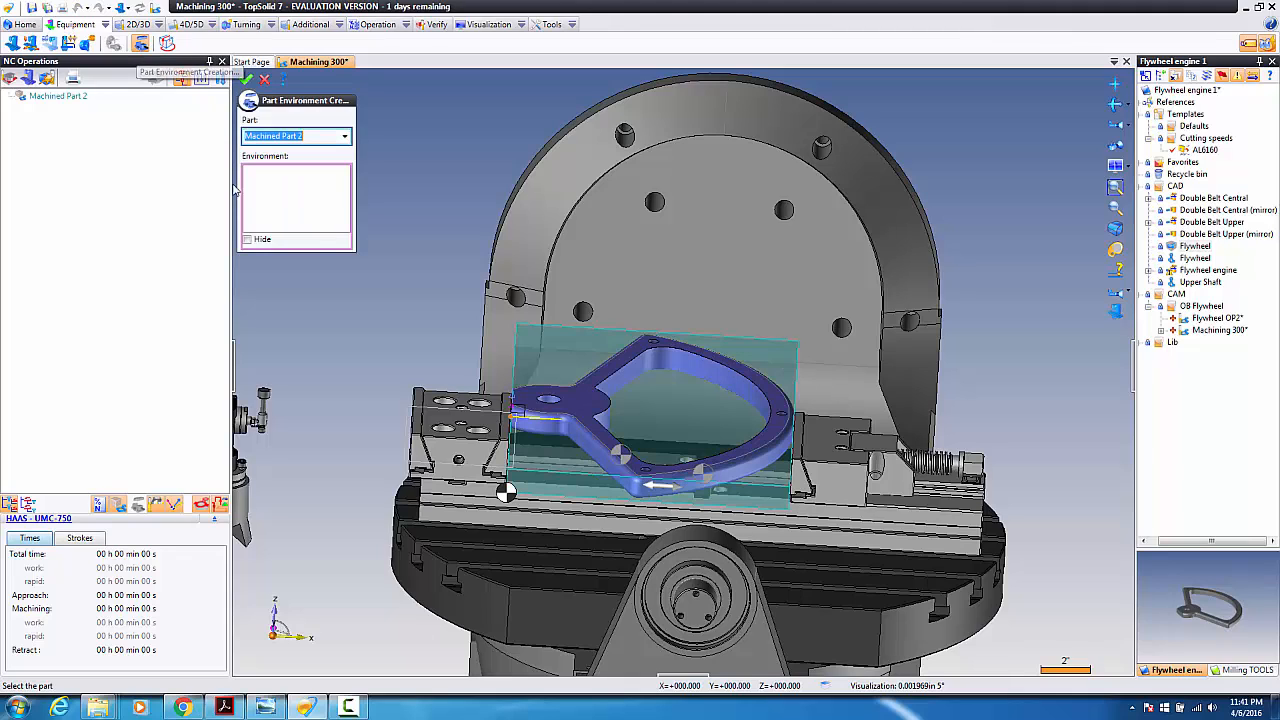
pyautogui.rightClick(403, 372)
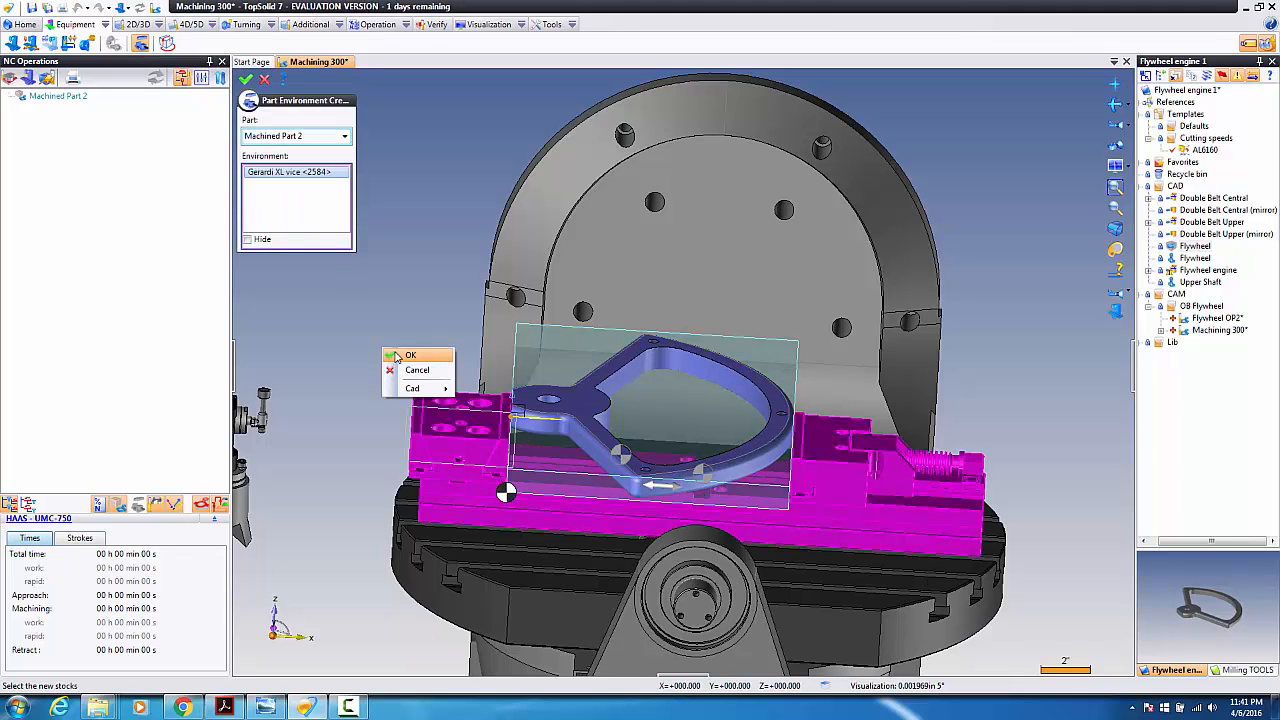
pyautogui.click(403, 357)
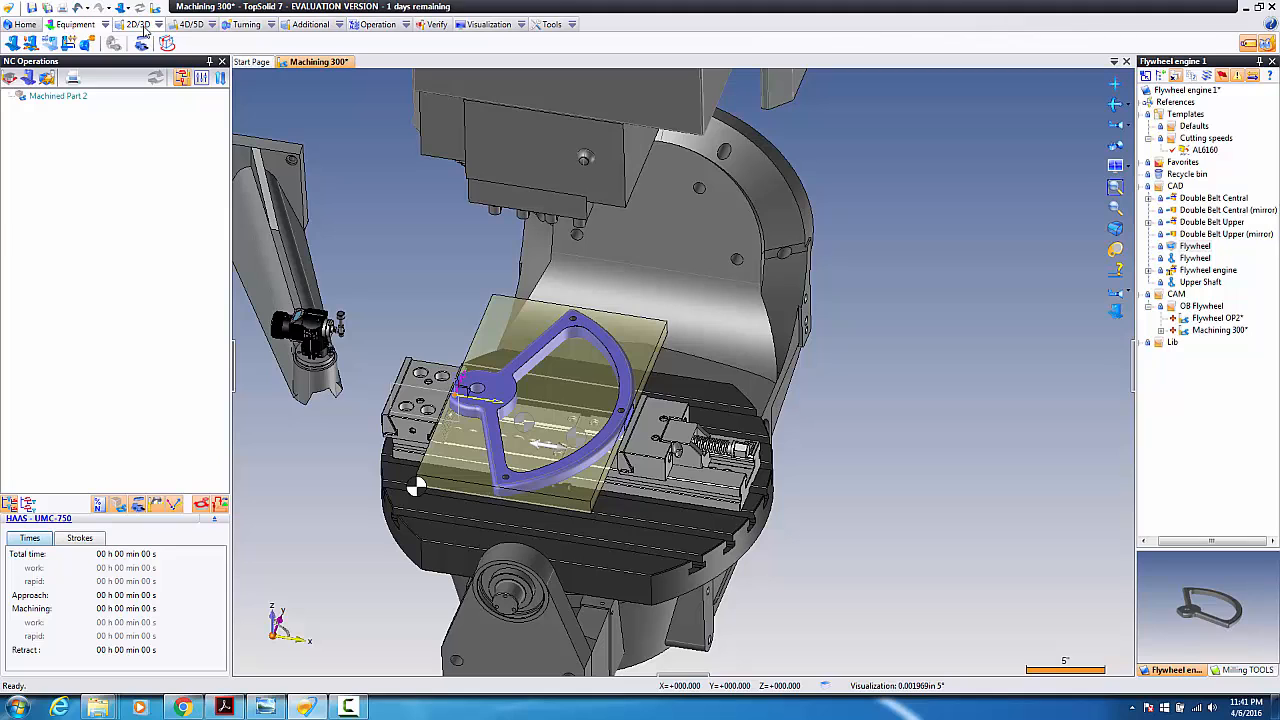
# Step: Add the Gerardi XL vice as a surround item in the part's geometry settings
pyautogui.click(318, 27)
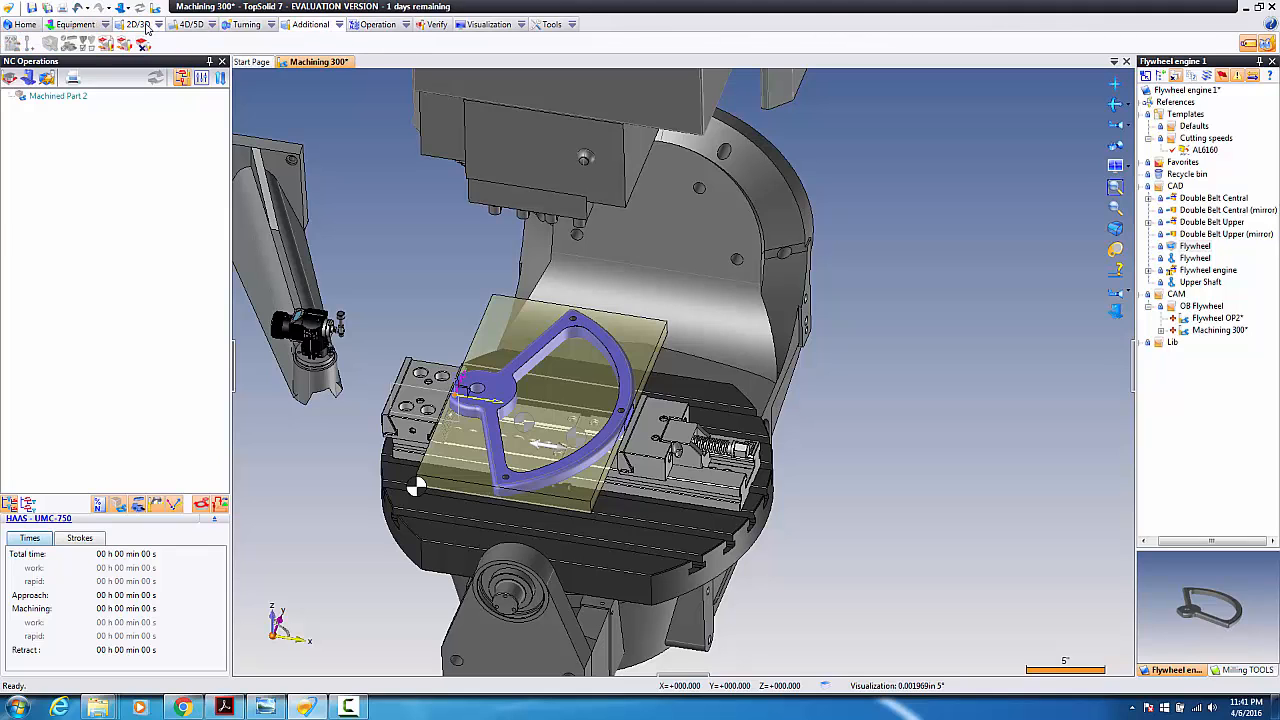
pyautogui.click(141, 8)
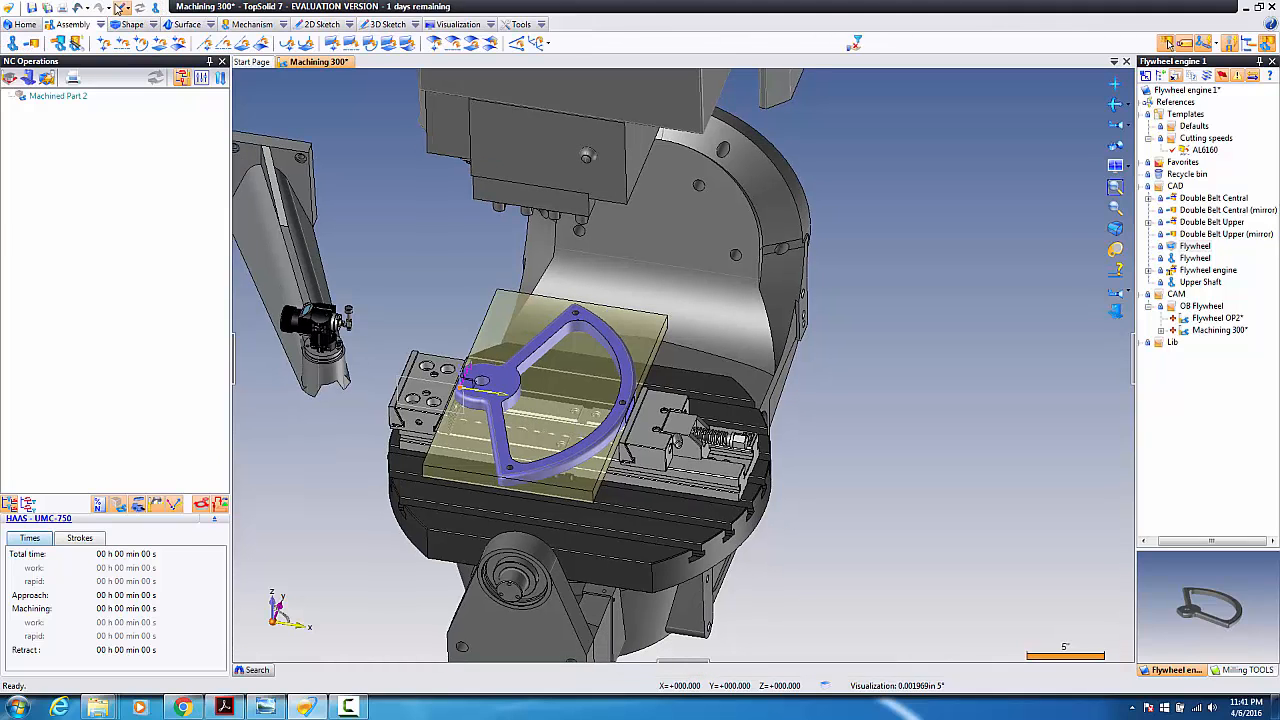
pyautogui.click(155, 8)
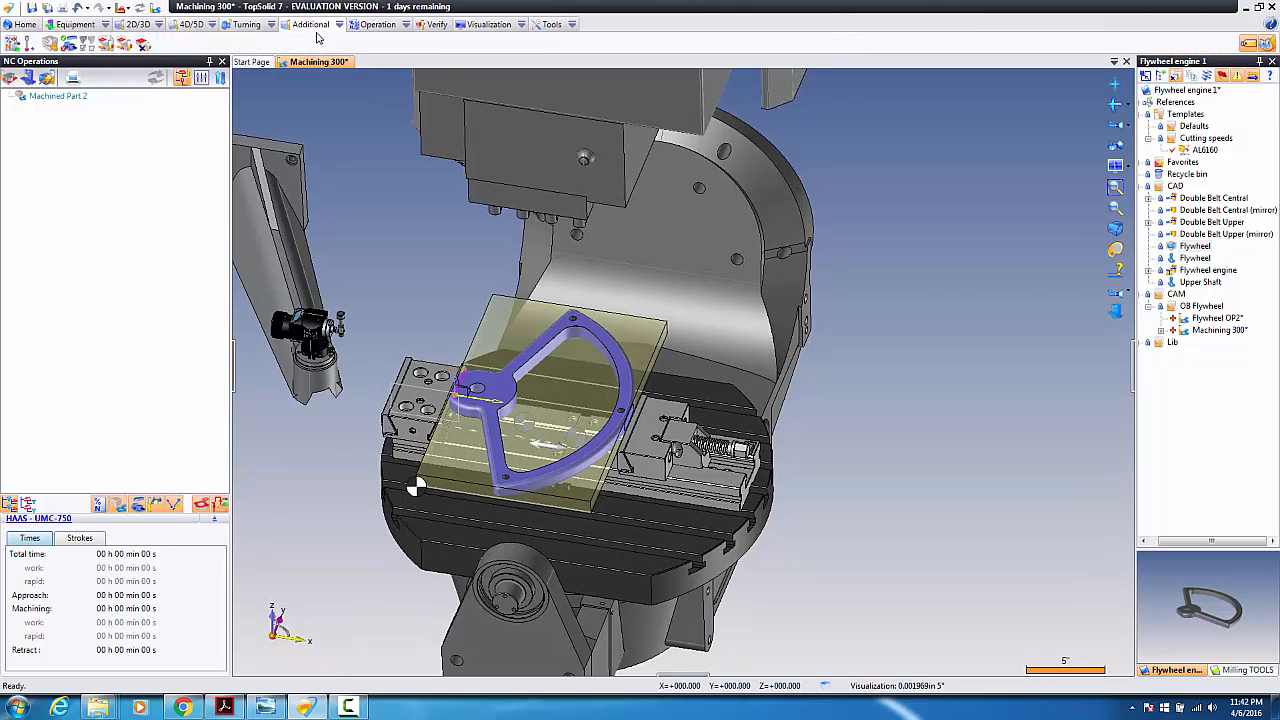
pyautogui.click(68, 44)
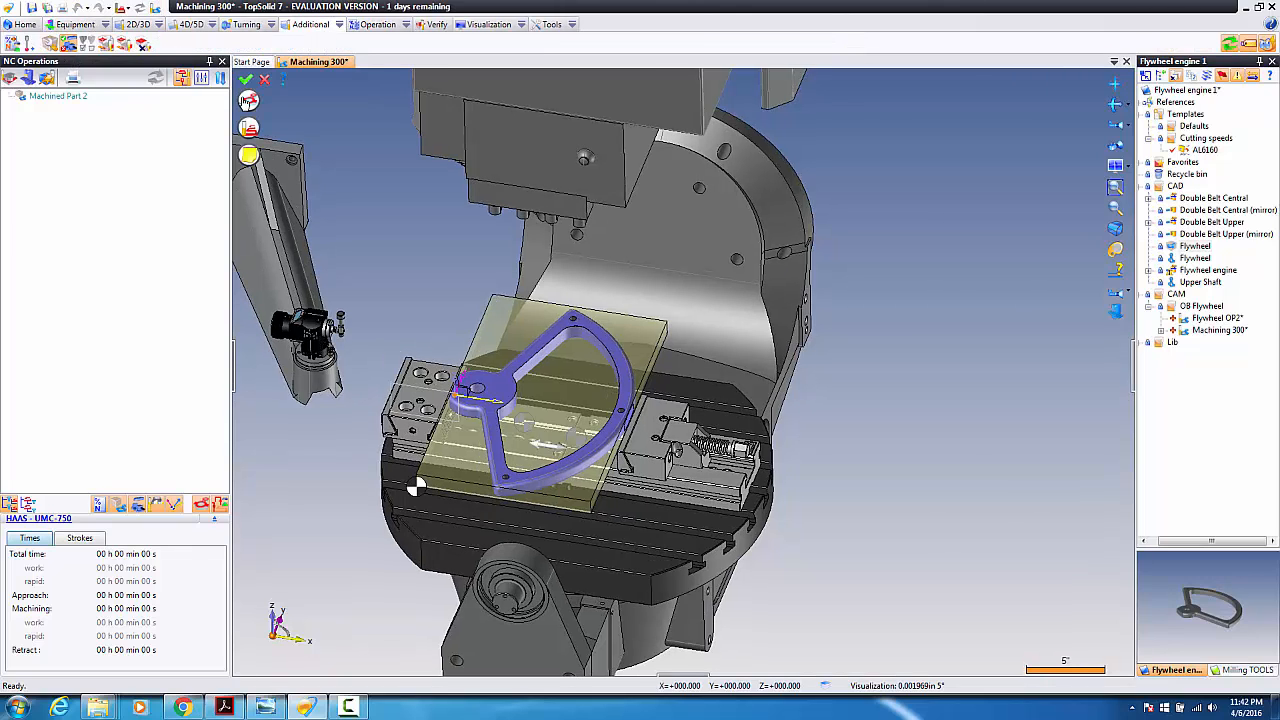
pyautogui.click(250, 103)
pyautogui.click(15, 148)
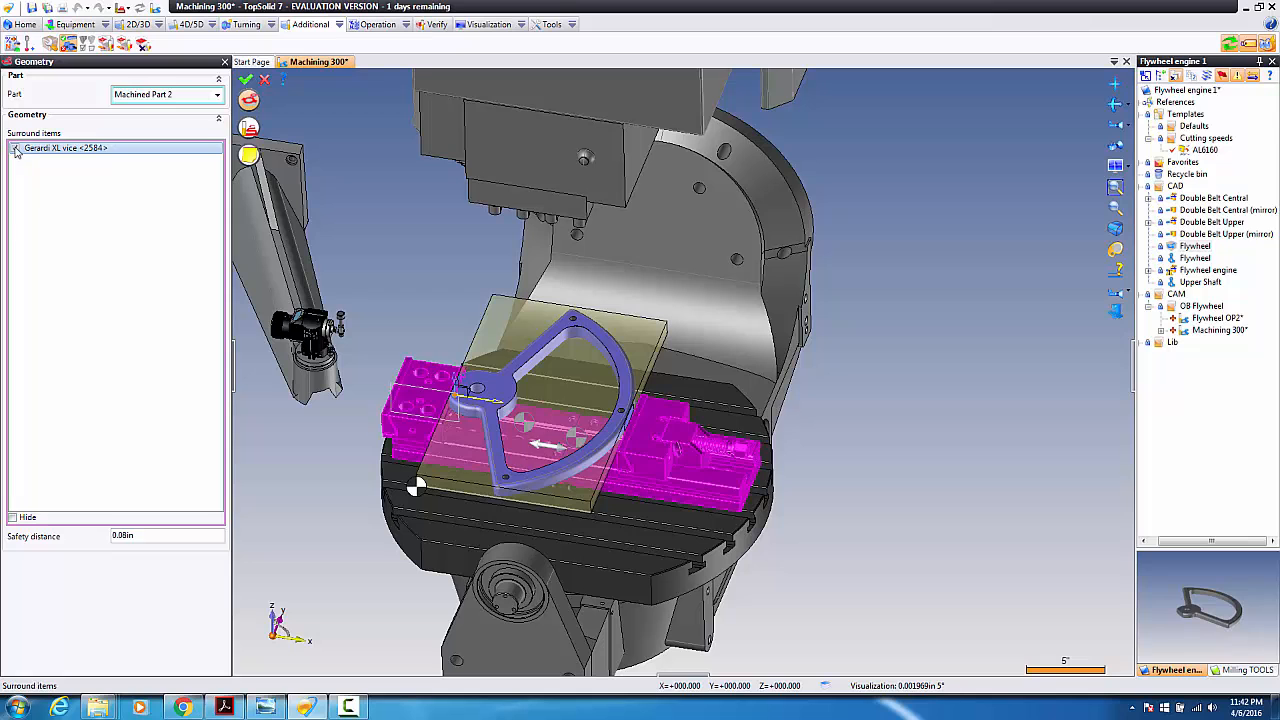
pyautogui.click(245, 79)
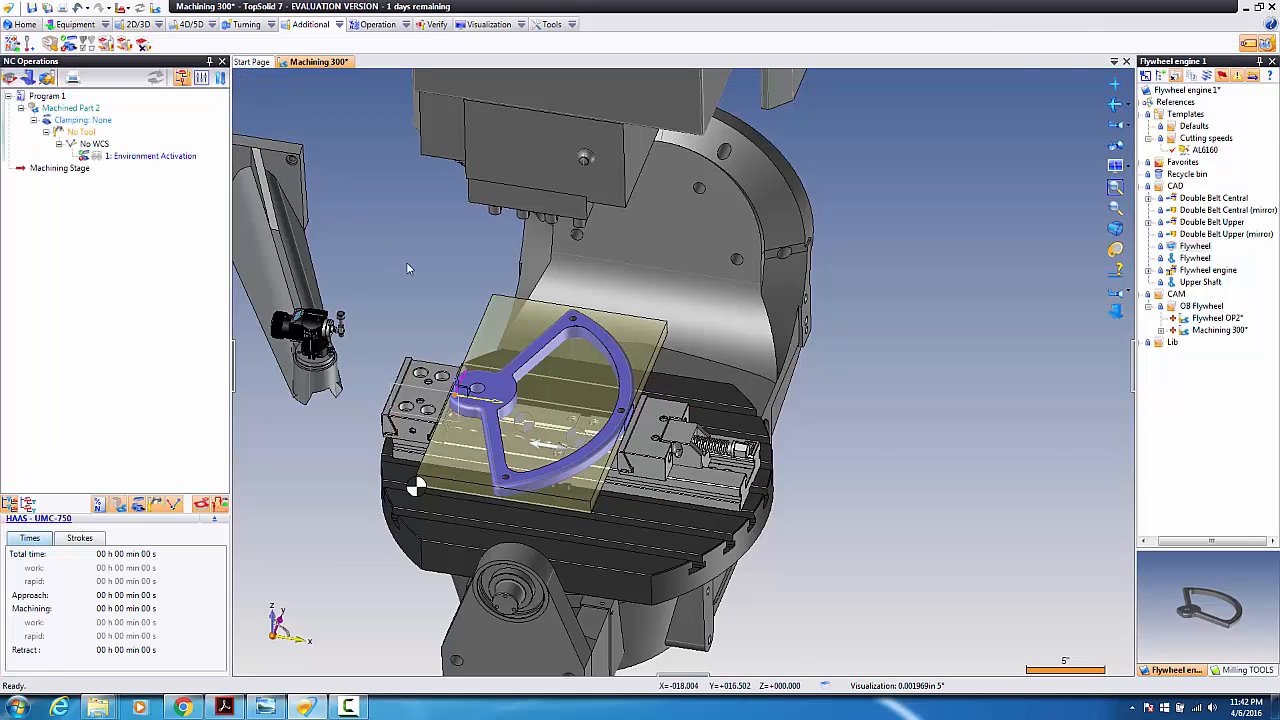
# Step: Start an End Milling operation on the flywheel using the T16 Face Mill D63
pyautogui.scroll(3, 483, 415)
pyautogui.scroll(-3, 398, 390)
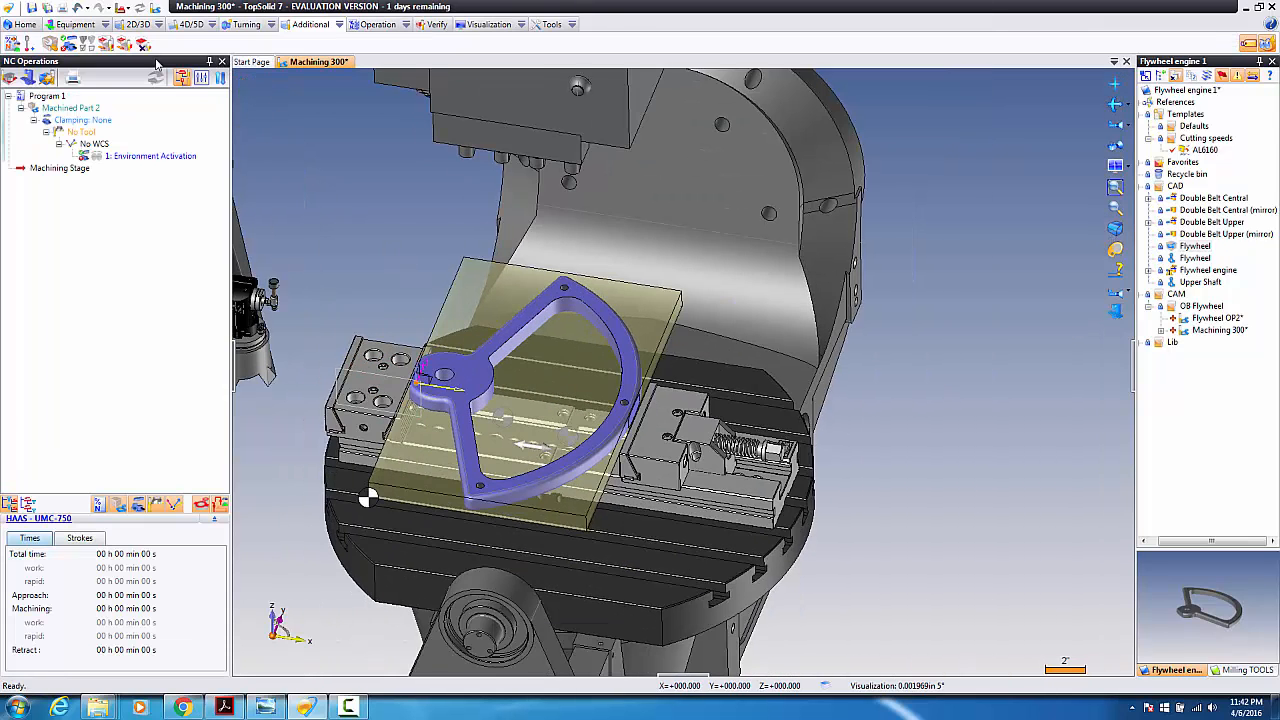
pyautogui.scroll(2, 357, 373)
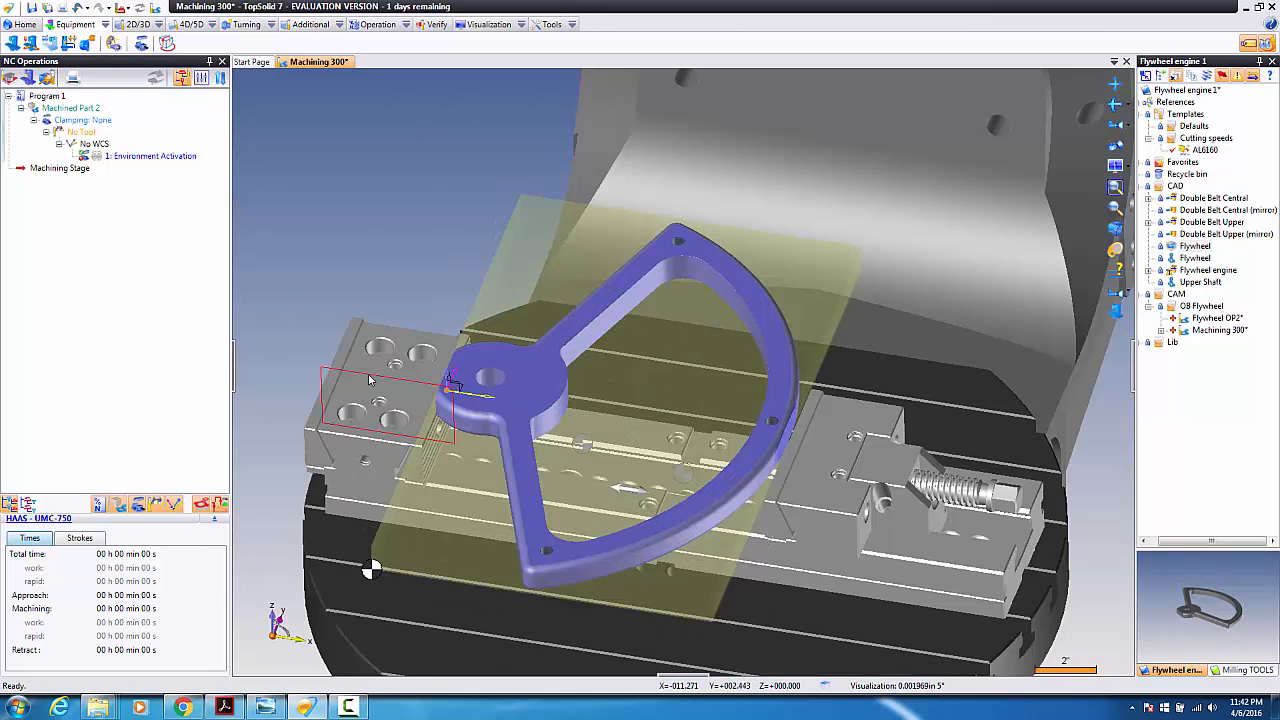
pyautogui.click(535, 399)
pyautogui.rightClick(535, 399)
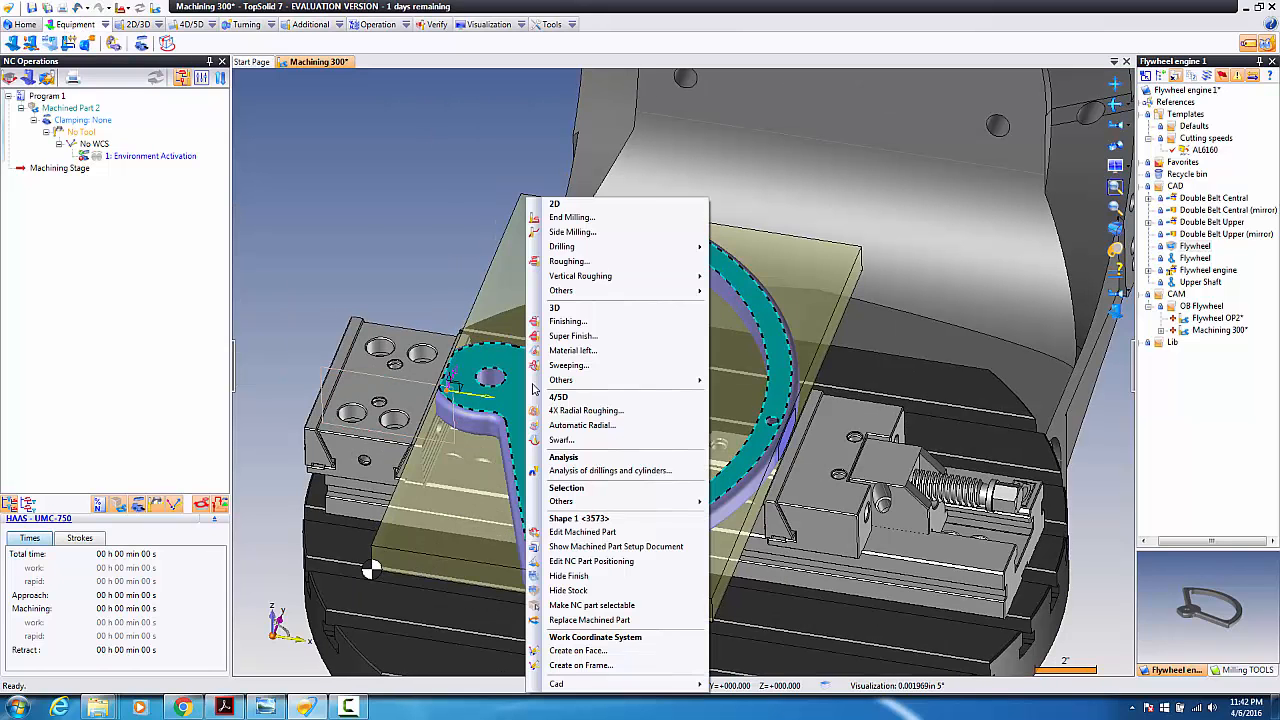
pyautogui.click(564, 214)
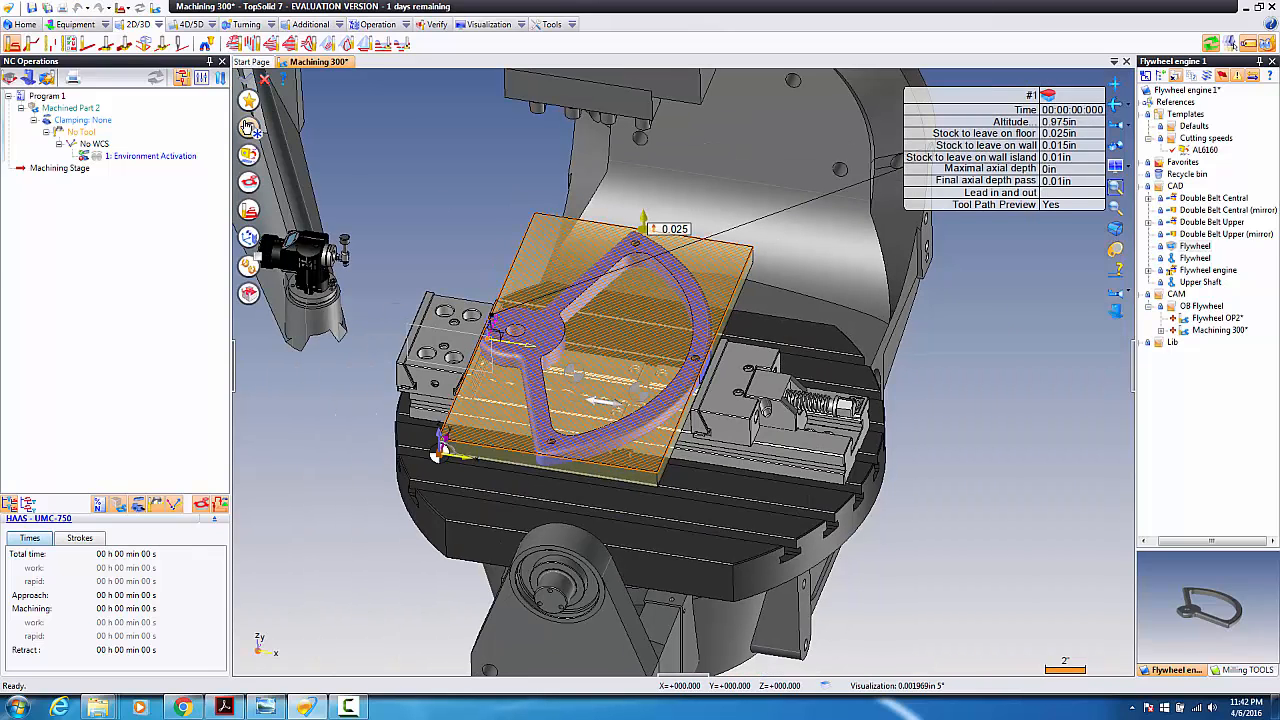
pyautogui.click(248, 127)
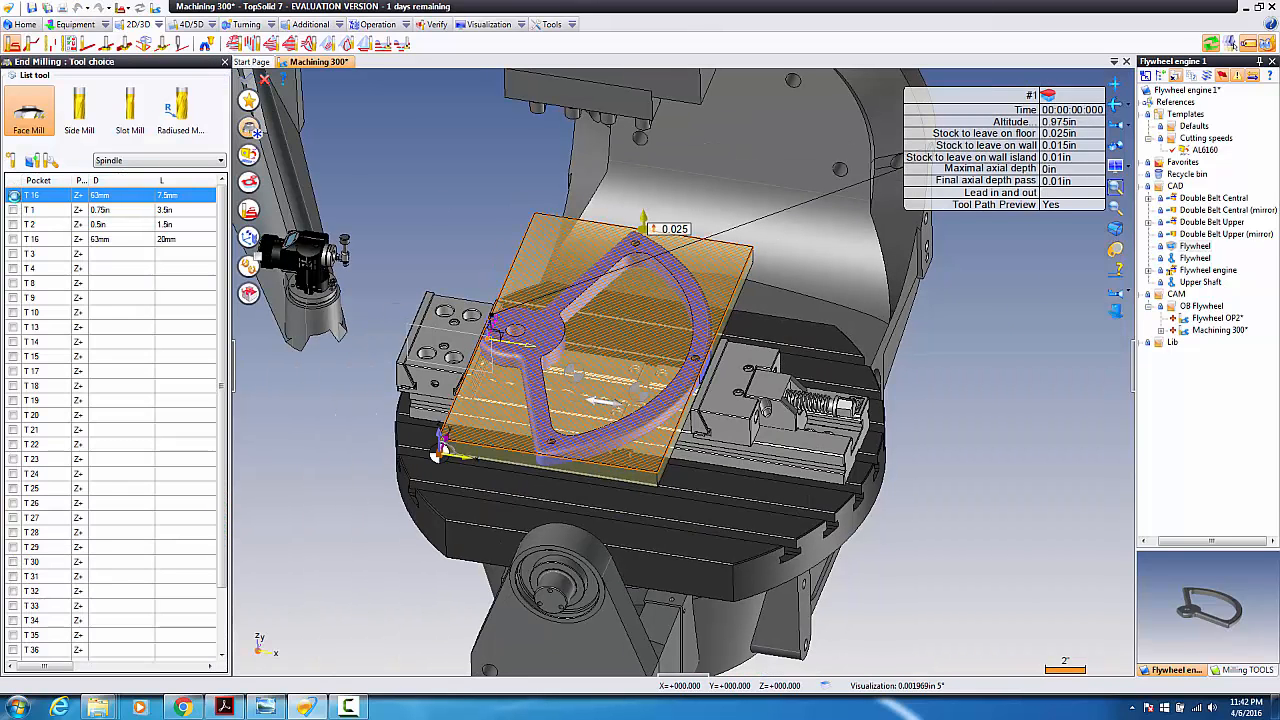
pyautogui.click(13, 195)
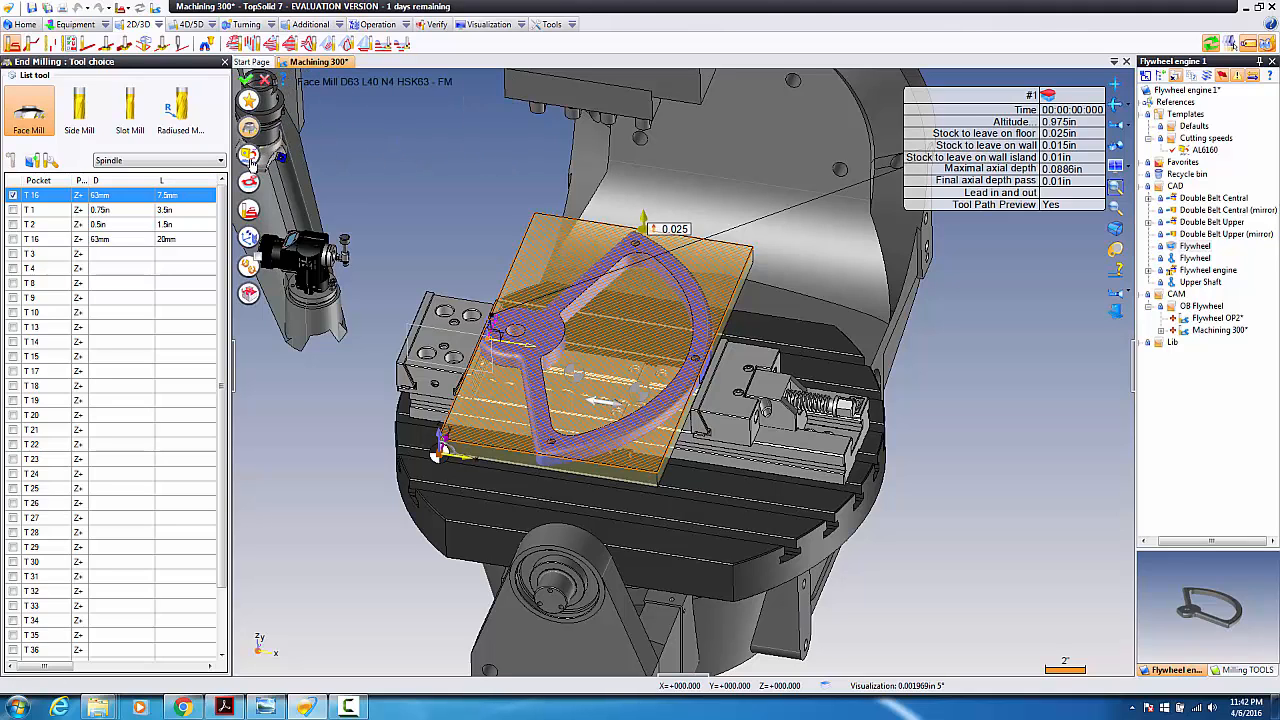
pyautogui.click(250, 160)
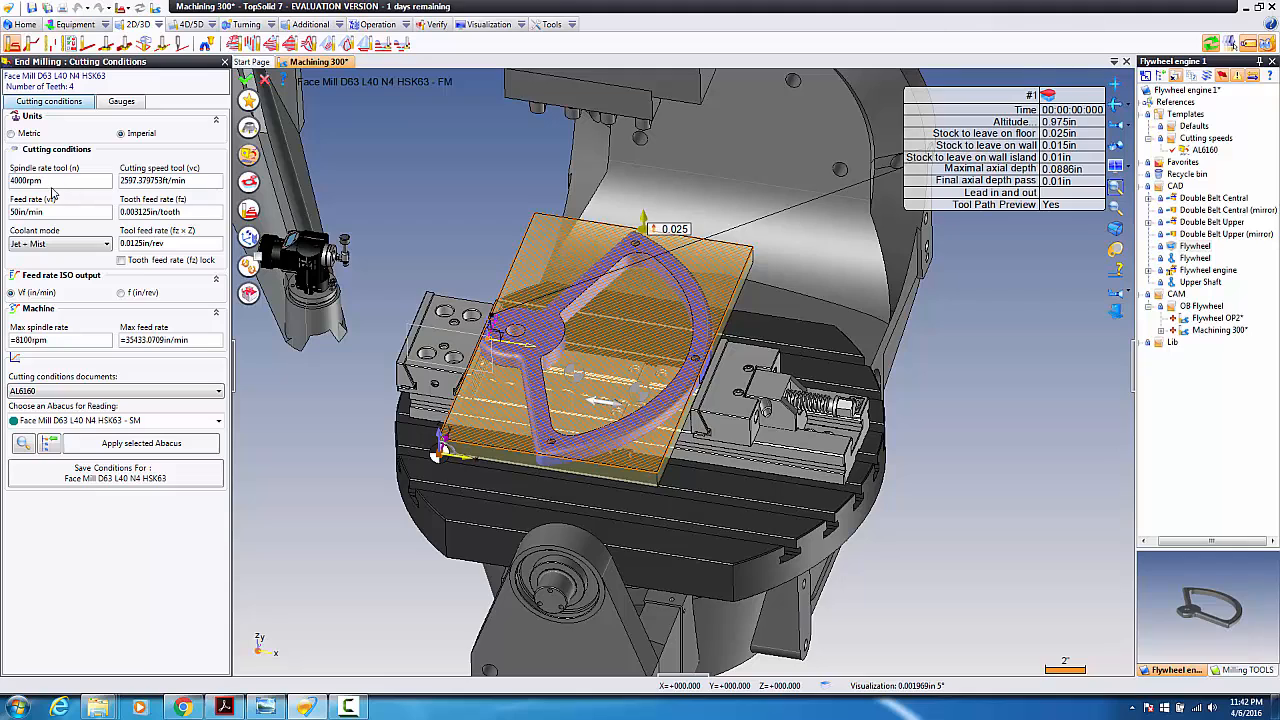
# Step: Keep AL6160 cutting conditions (4000 rpm, 50 in/min) for the face mill without saving new ones
pyautogui.click(70, 393)
pyautogui.click(74, 402)
pyautogui.click(1149, 140)
pyautogui.click(1149, 140)
pyautogui.click(110, 476)
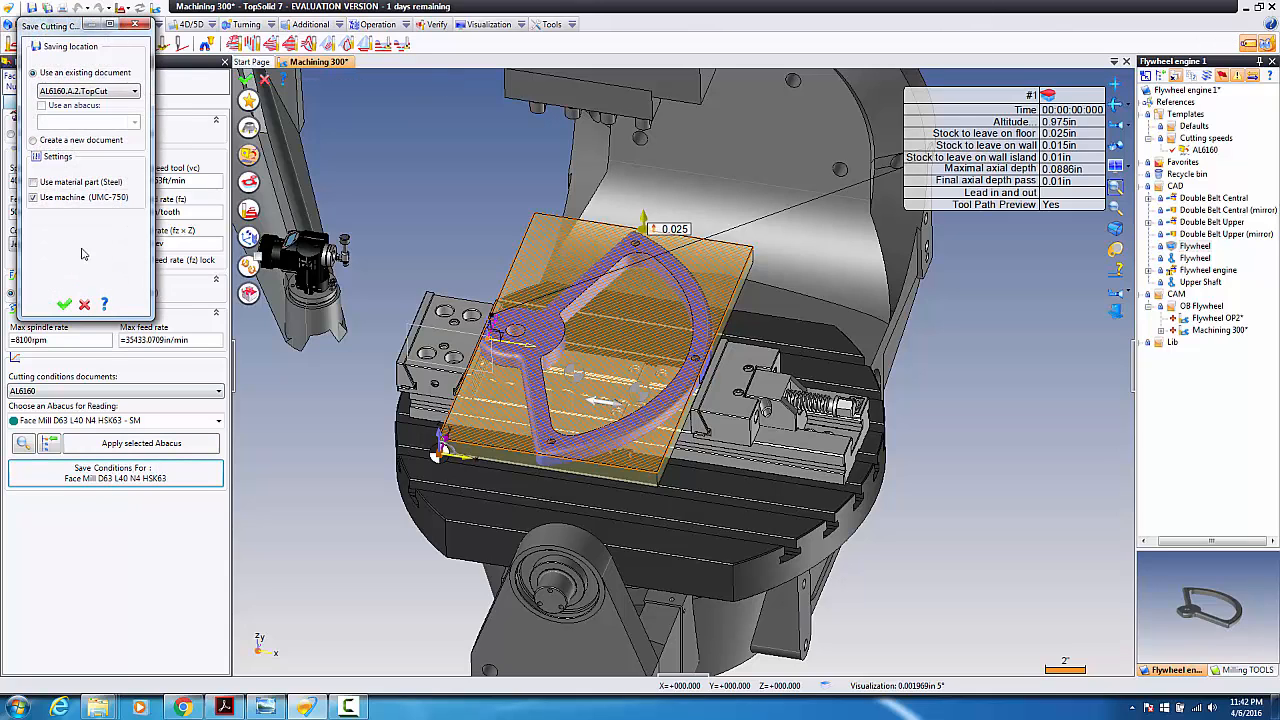
pyautogui.click(34, 140)
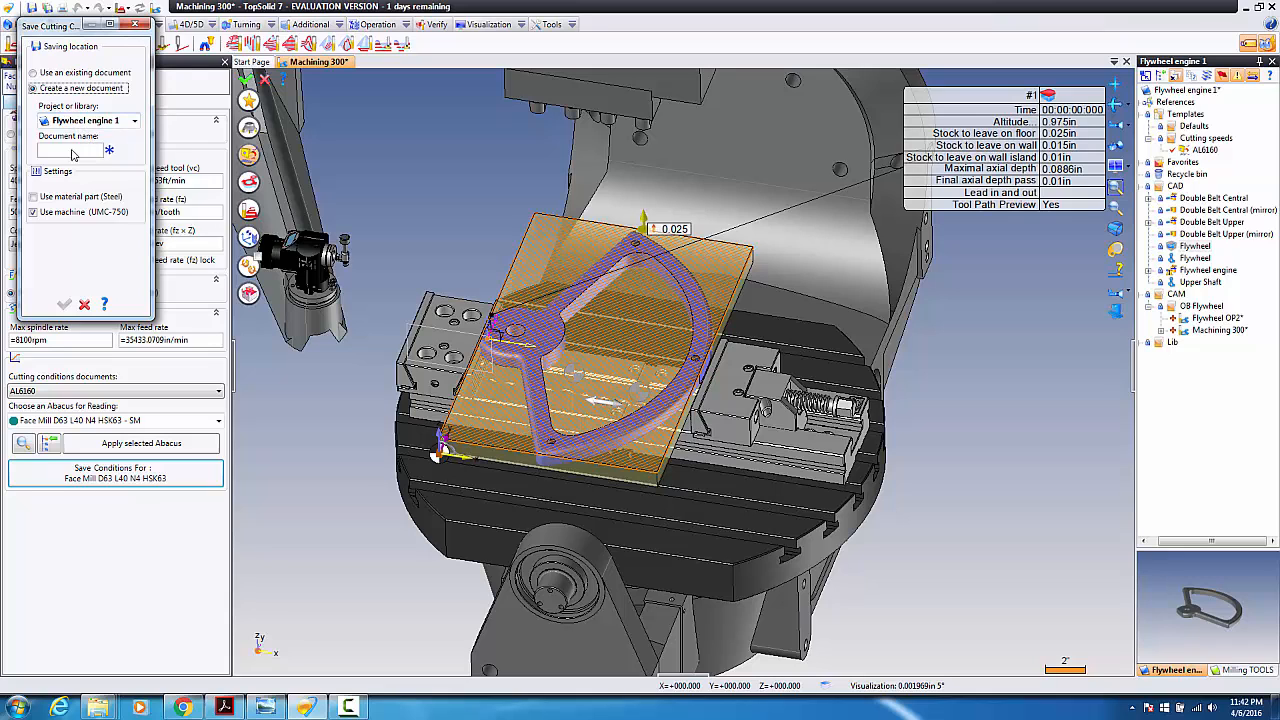
pyautogui.click(34, 74)
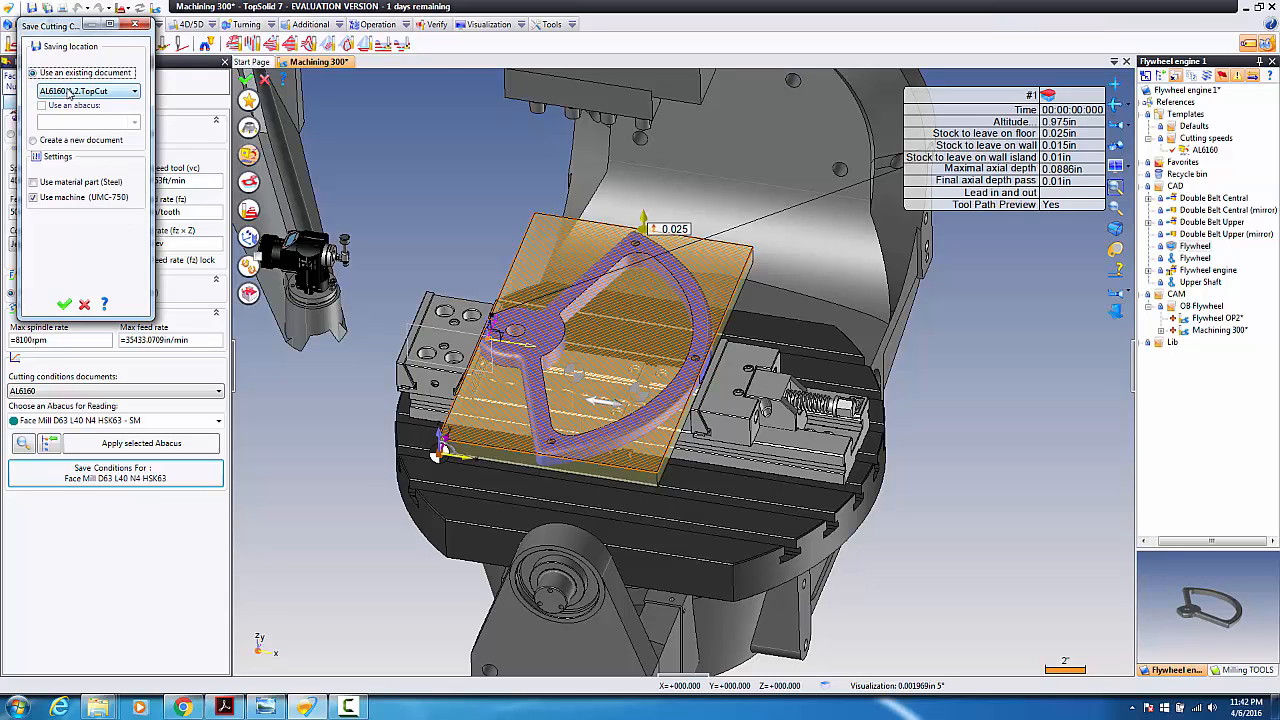
pyautogui.click(66, 284)
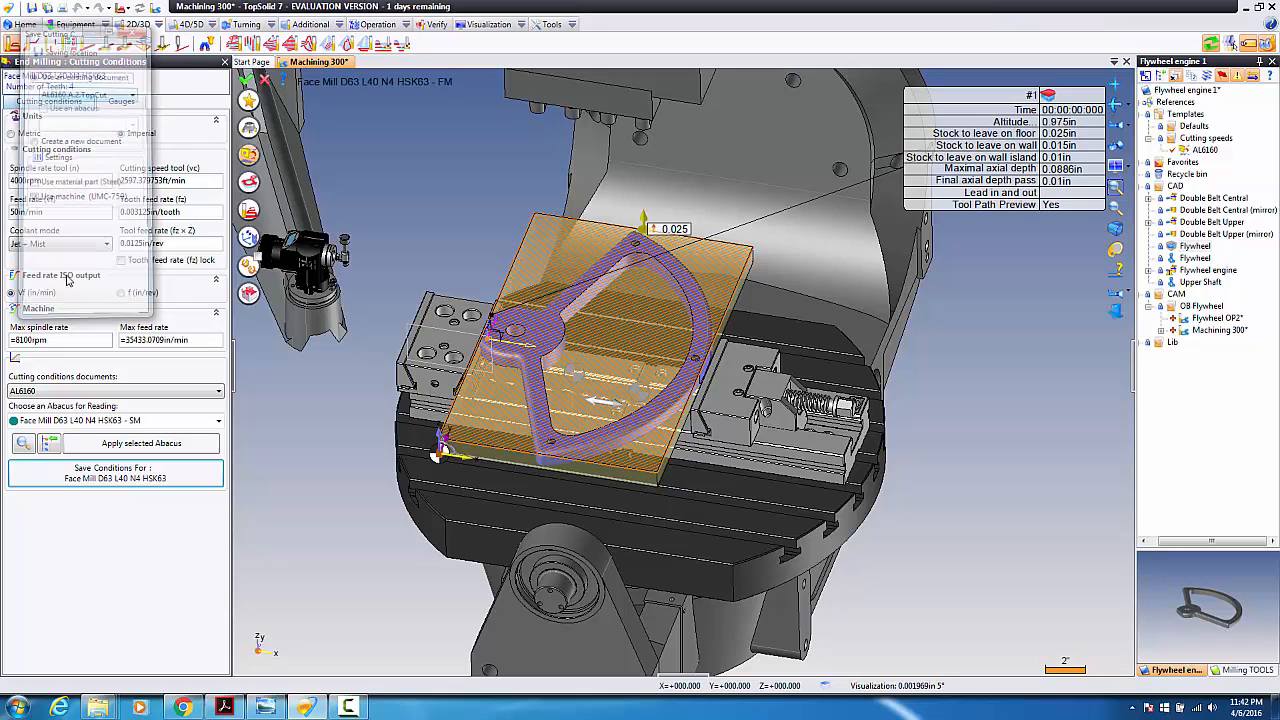
pyautogui.click(72, 393)
pyautogui.click(97, 406)
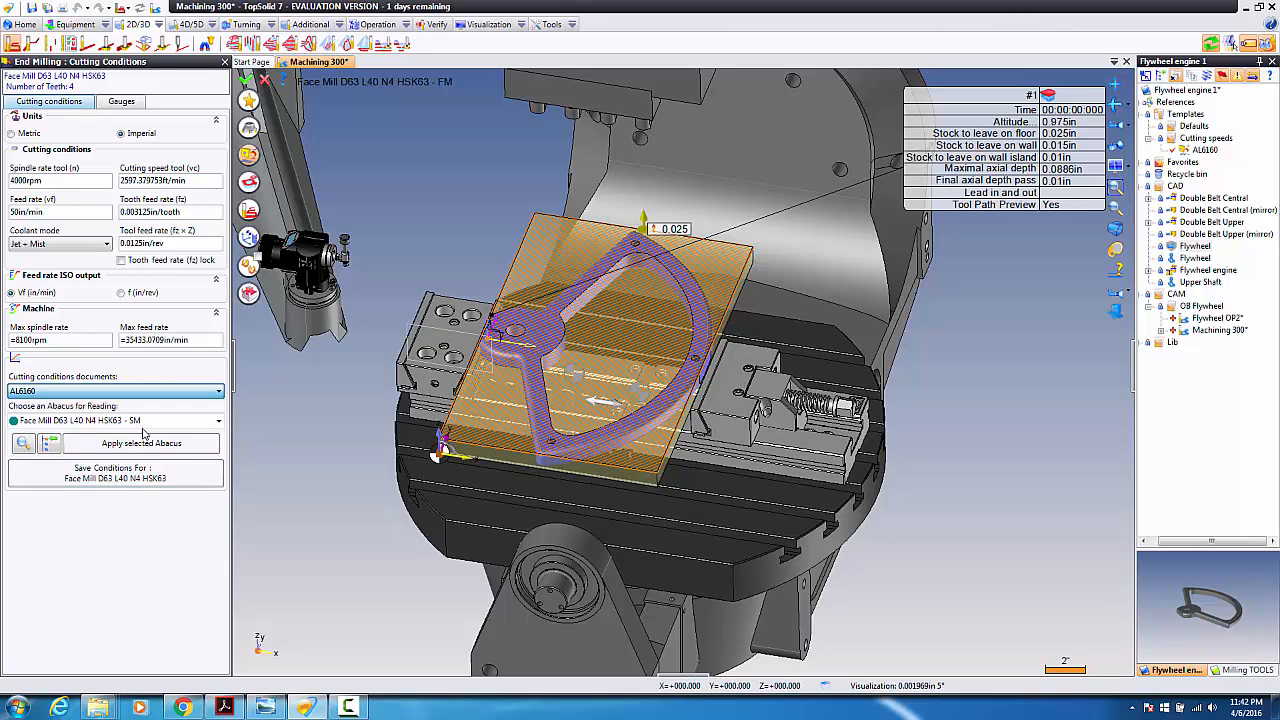
pyautogui.click(250, 158)
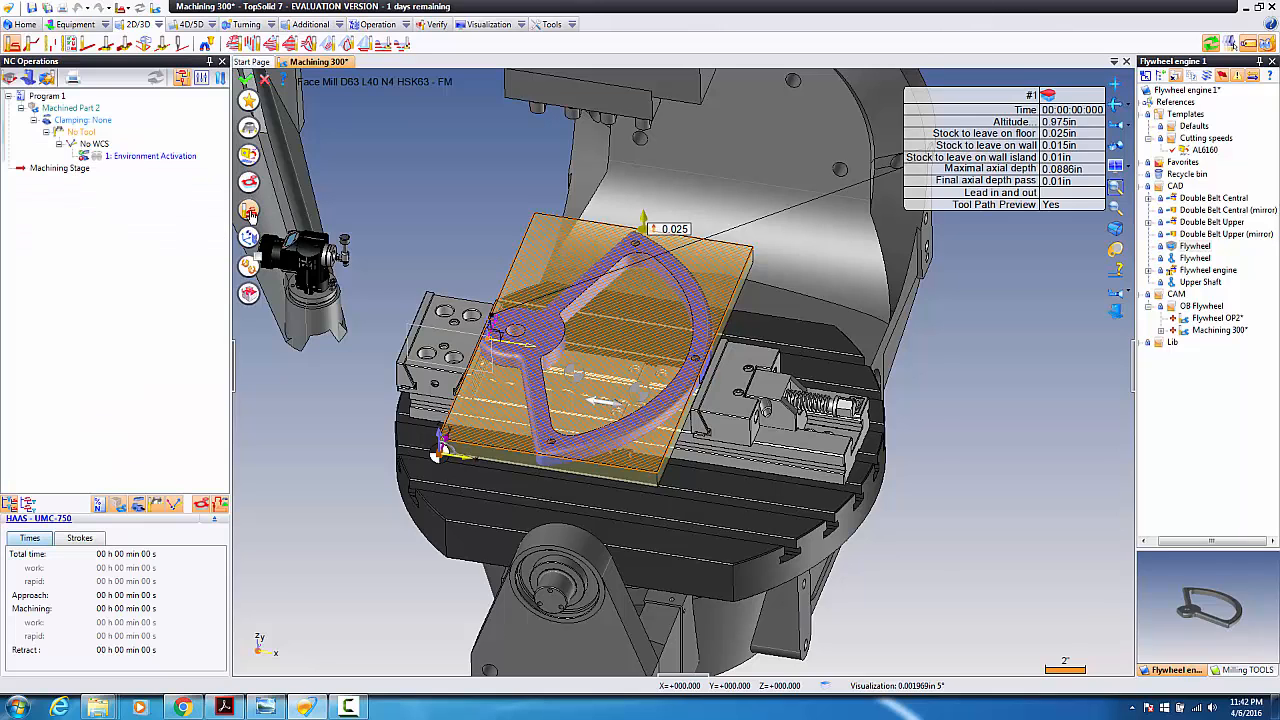
# Step: Set Final axial depth pass to 0 and Stock to leave on floor to 0 in
pyautogui.click(250, 212)
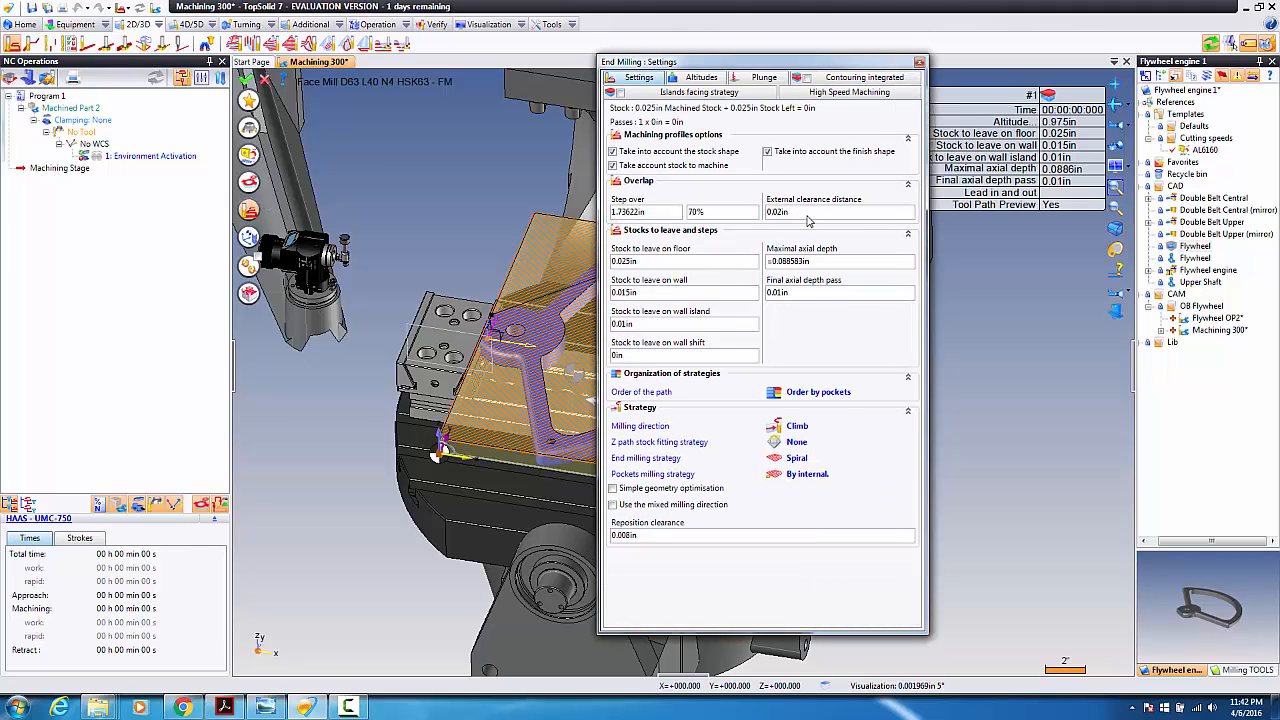
pyautogui.click(803, 295)
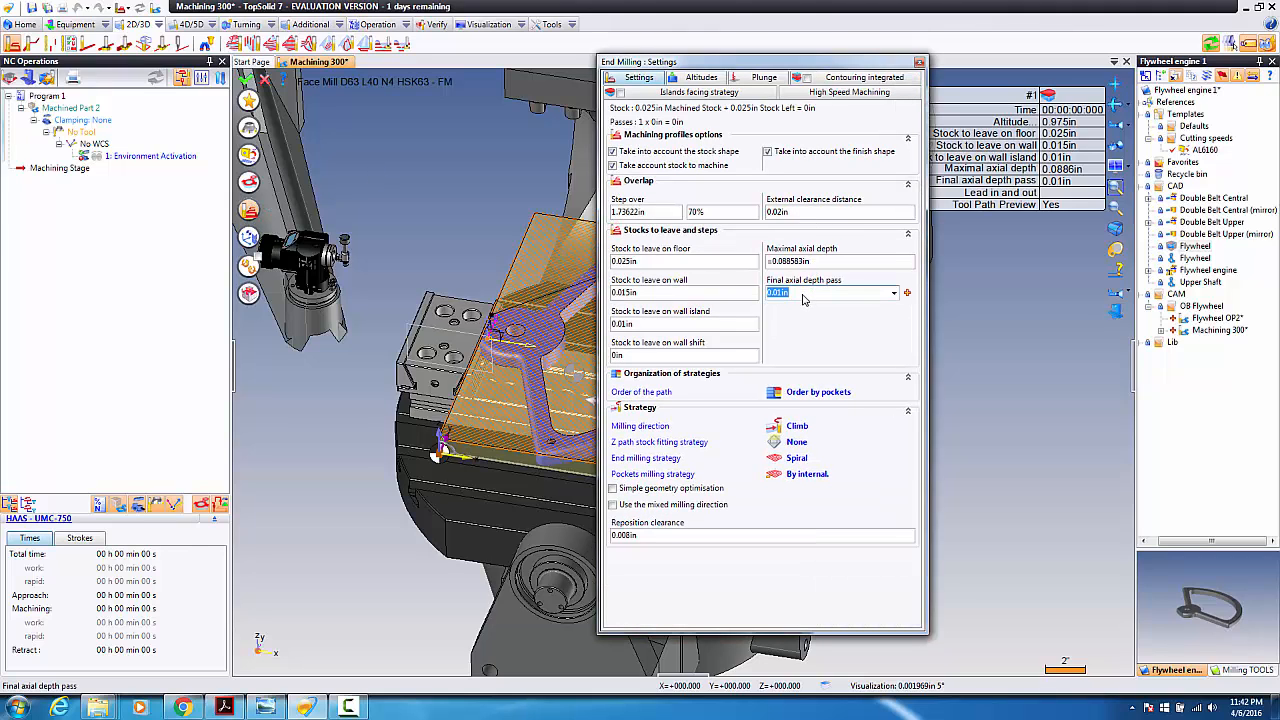
pyautogui.write('0')
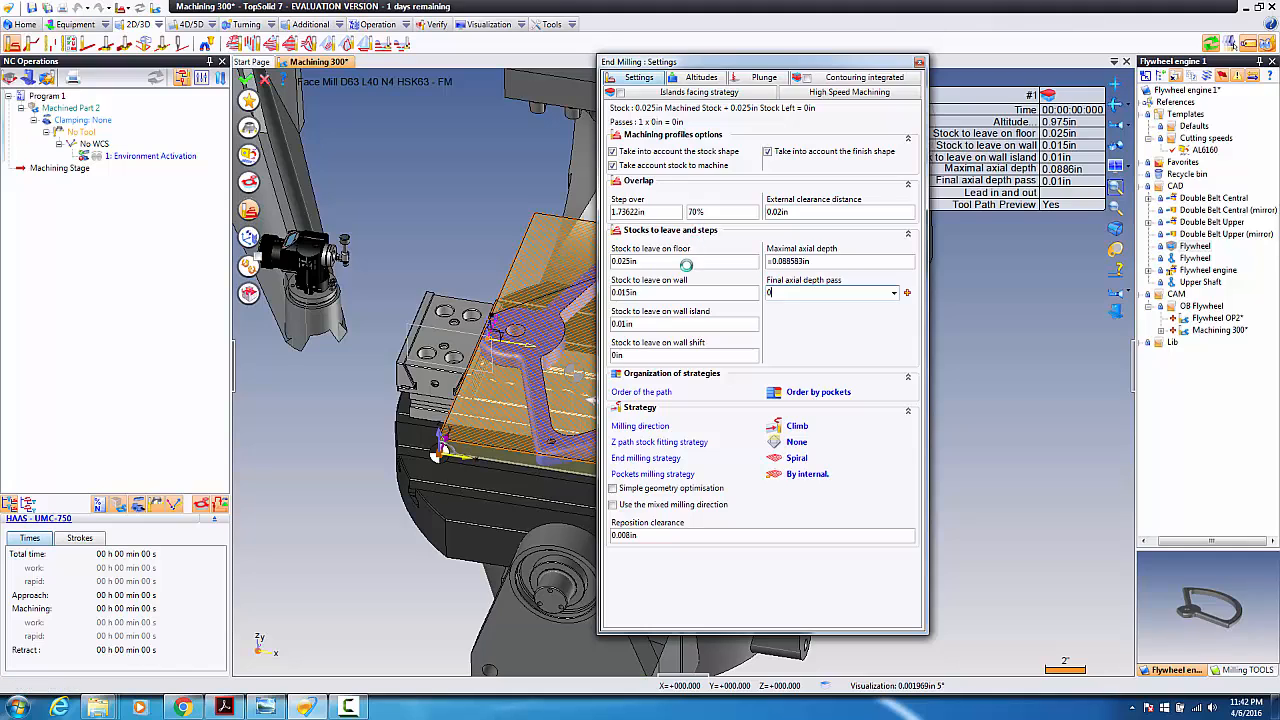
pyautogui.press('Return')
pyautogui.click(637, 263)
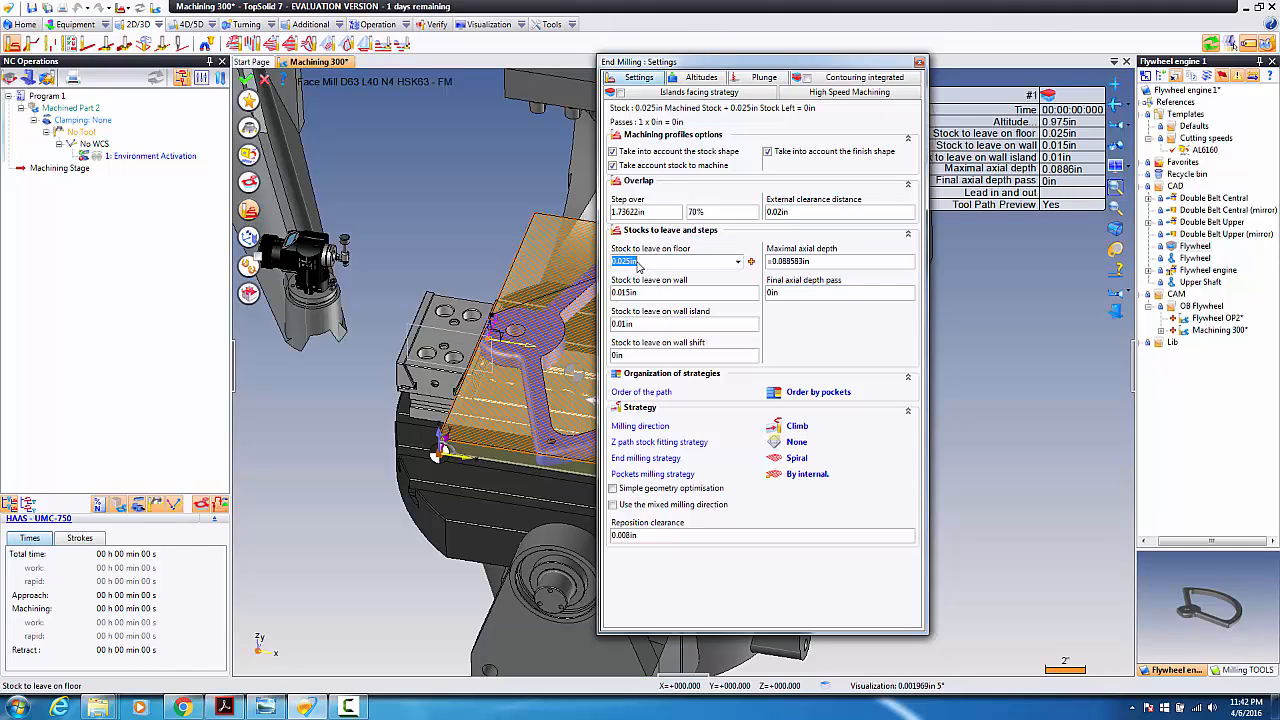
pyautogui.write('.0')
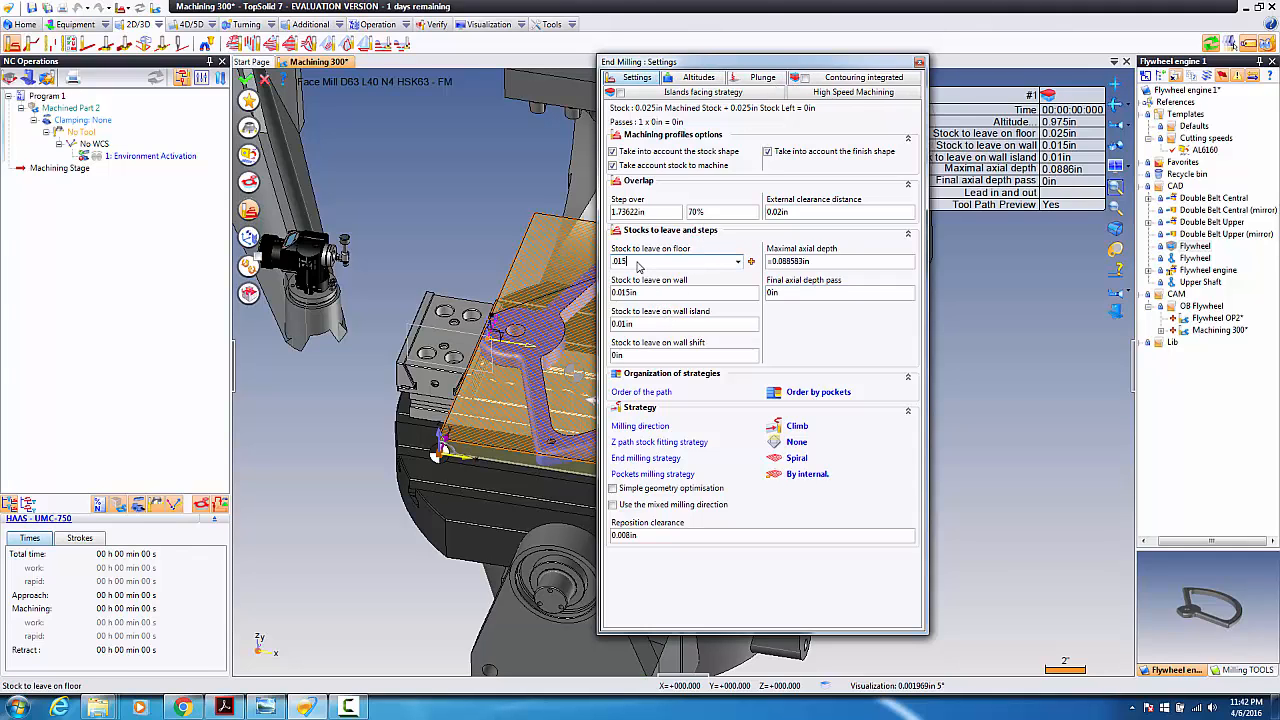
pyautogui.write('15')
pyautogui.press('Tab')
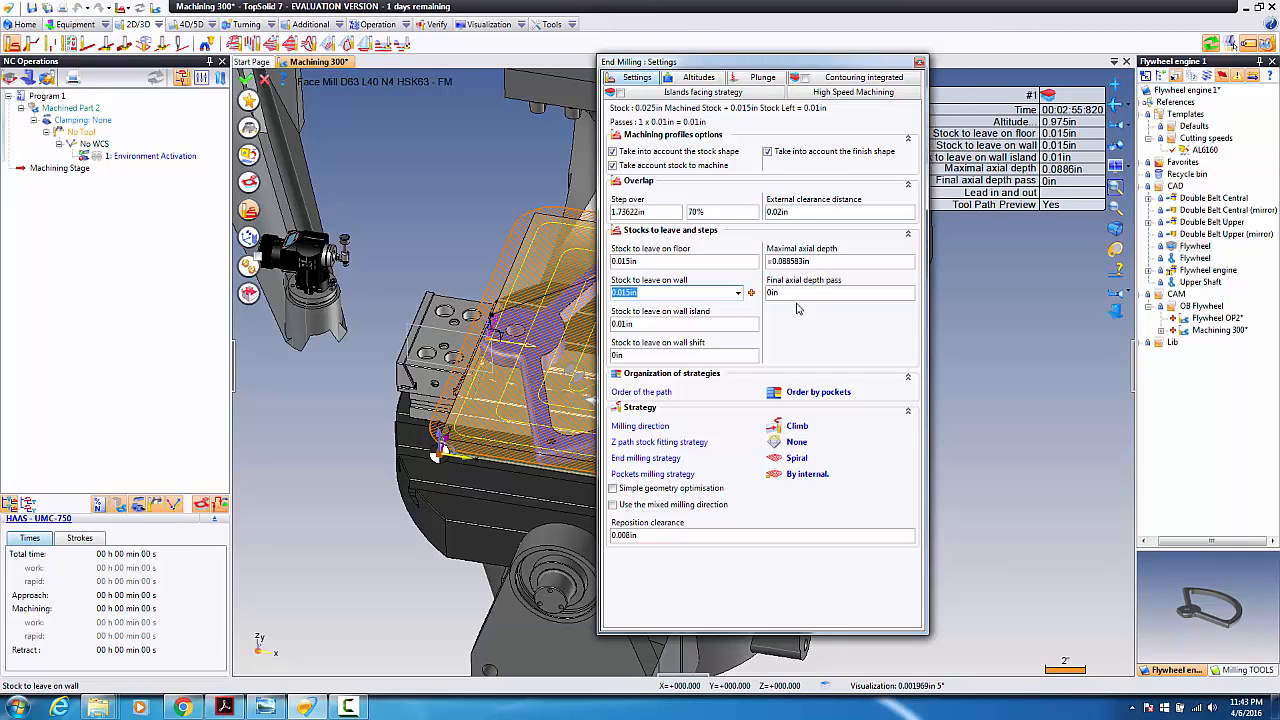
pyautogui.click(648, 263)
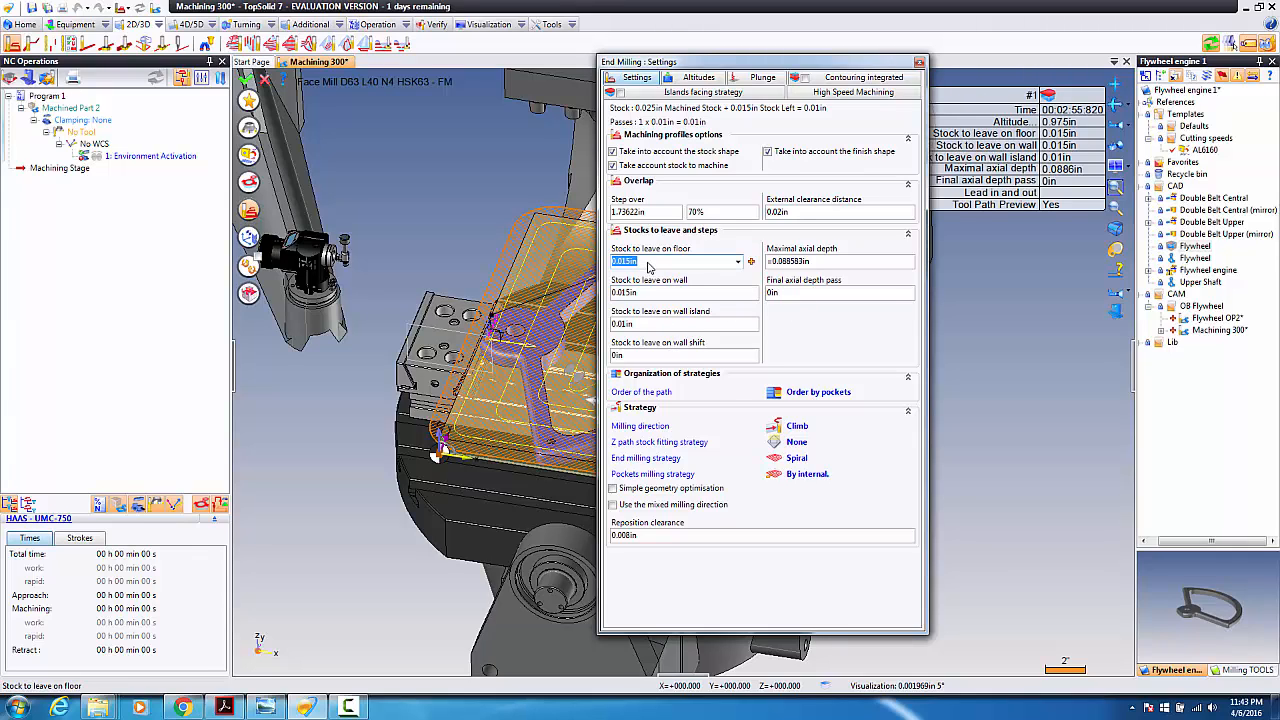
pyautogui.write('0')
pyautogui.press('Tab')
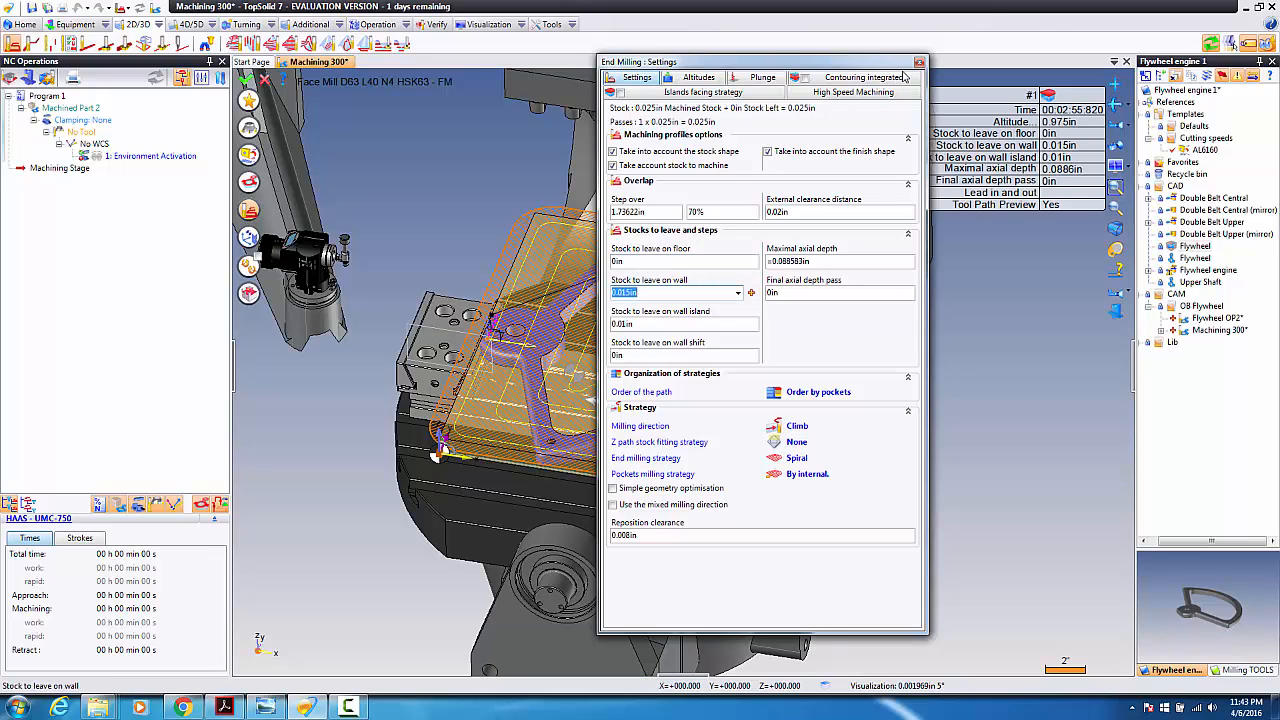
pyautogui.click(919, 63)
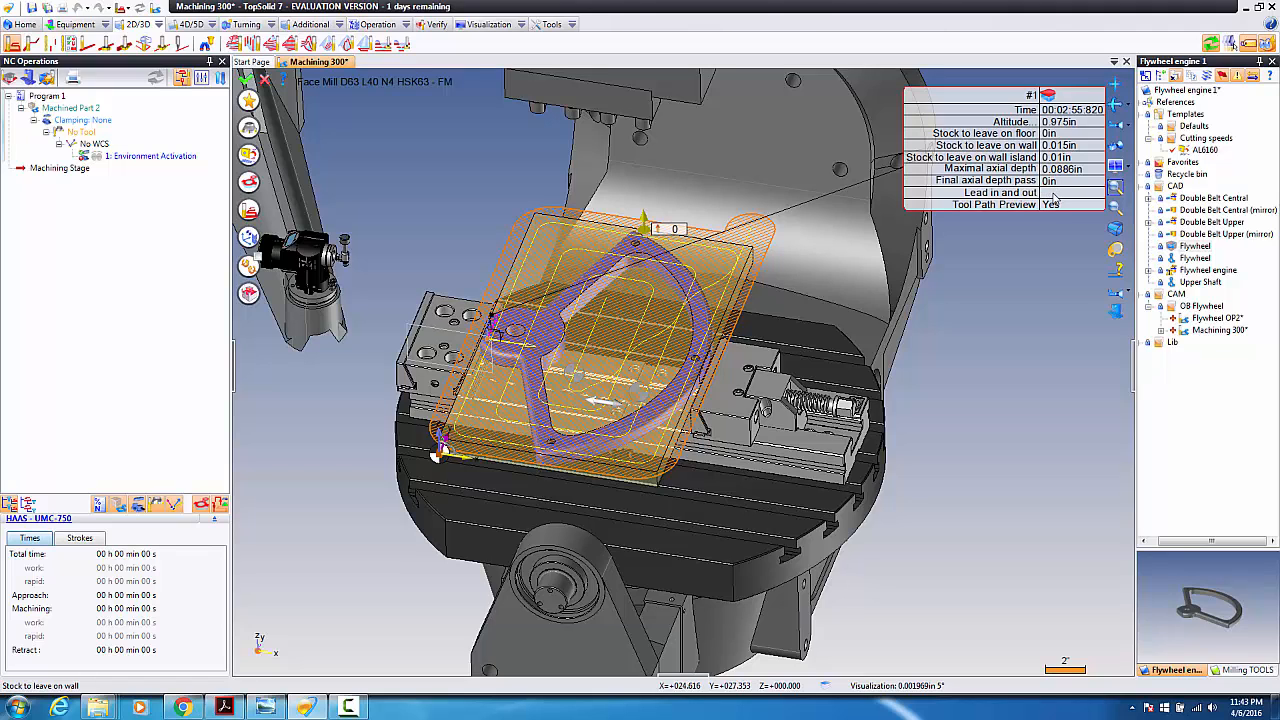
# Step: Set the facing operation's first machined point on a part vertex
pyautogui.click(1054, 194)
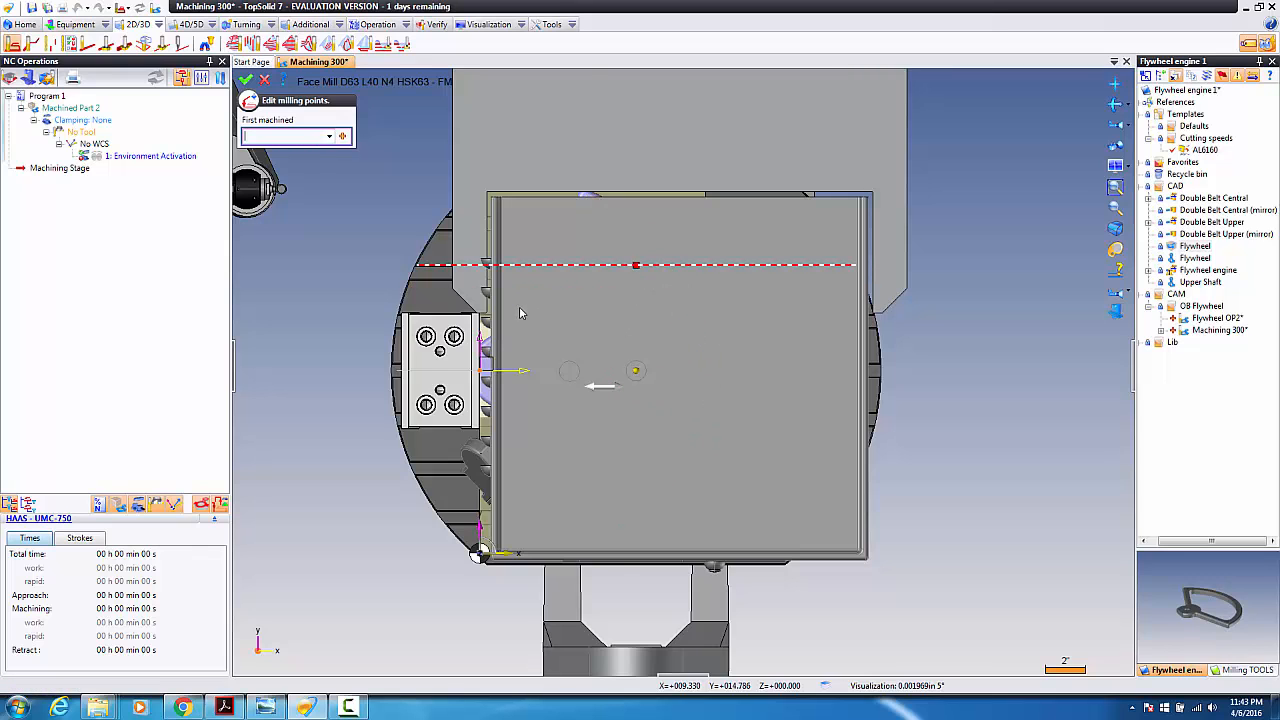
pyautogui.moveTo(523, 313); pyautogui.dragTo(343, 328, button='middle')
pyautogui.scroll(4, 343, 328)
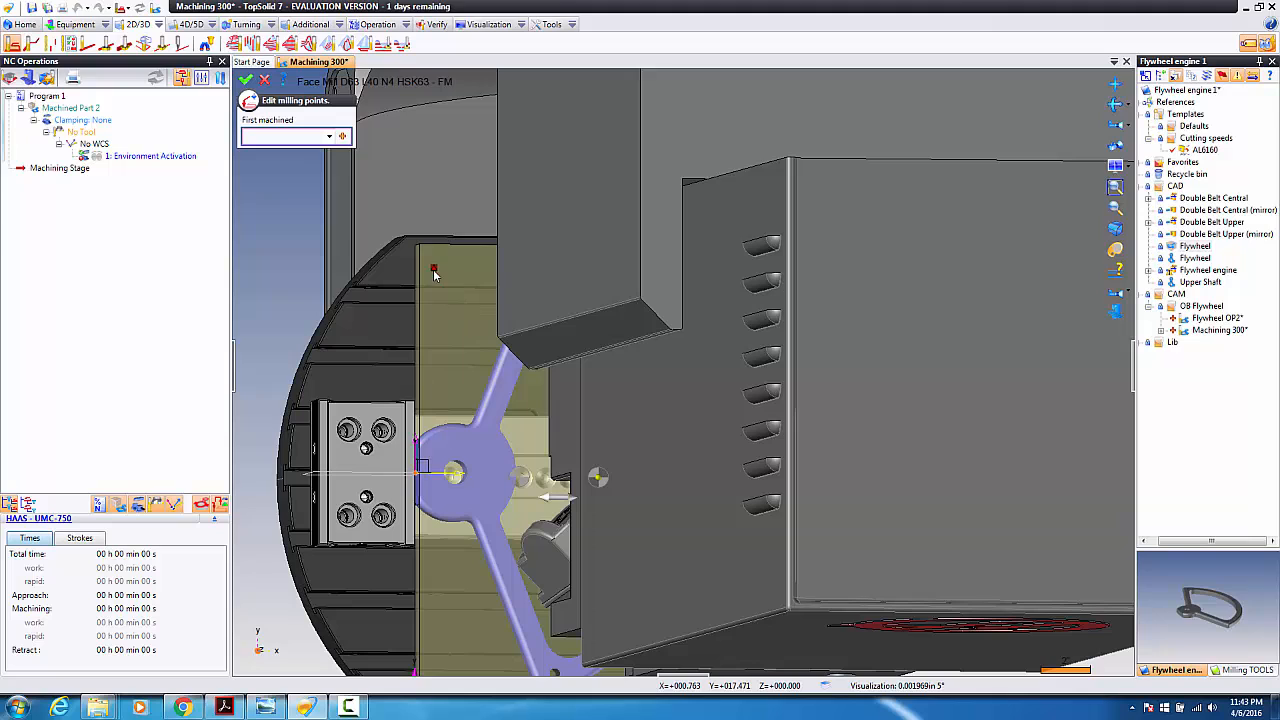
pyautogui.click(434, 274)
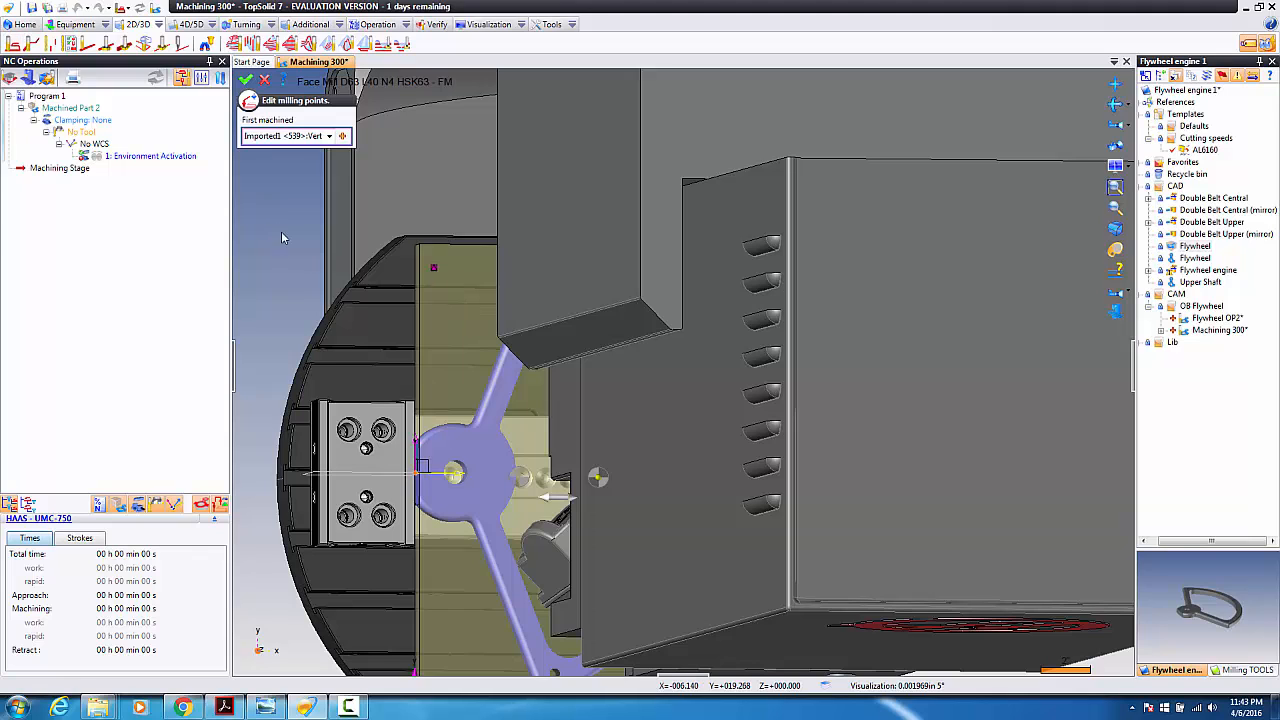
pyautogui.rightClick(289, 266)
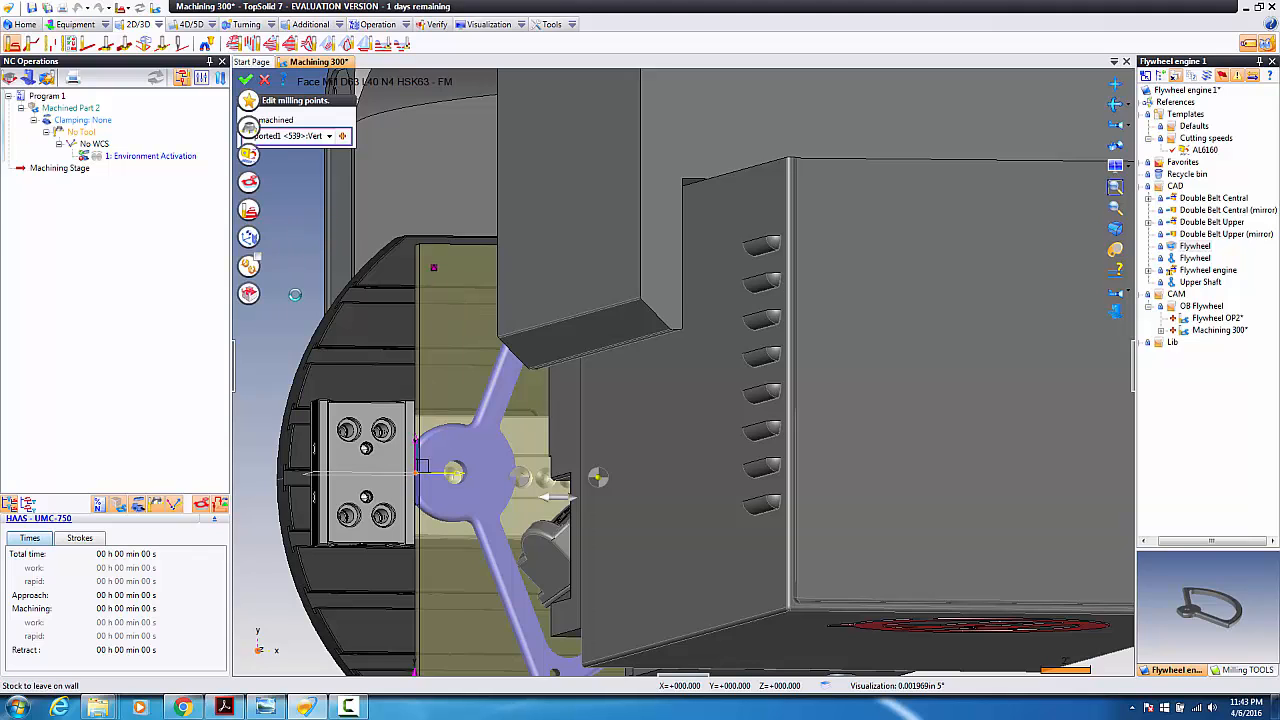
pyautogui.moveTo(298, 302)
pyautogui.mouseDown(button='middle')
pyautogui.moveTo(320, 309)
pyautogui.moveTo(314, 287)
pyautogui.mouseUp(button='middle')
pyautogui.scroll(-3, 342, 289)
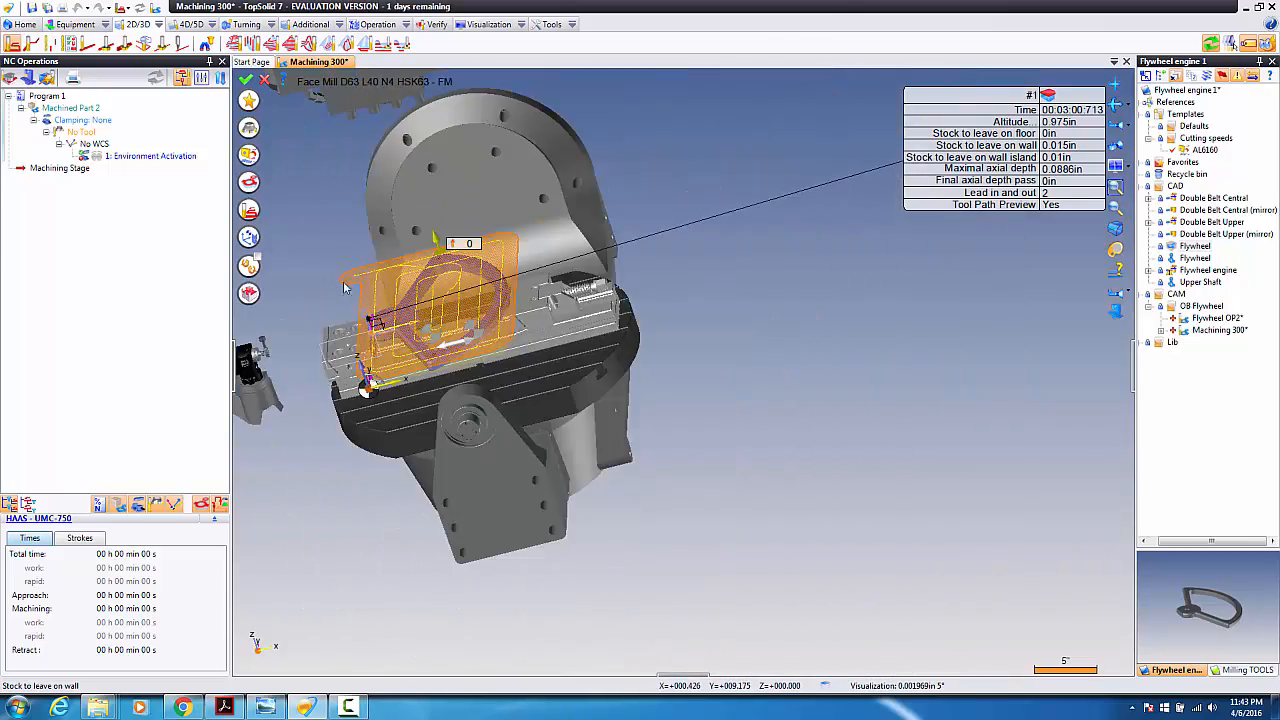
pyautogui.scroll(6, 351, 280)
# Step: Validate the Facing operation and exit the simulation back to the operations list
pyautogui.rightClick(330, 228)
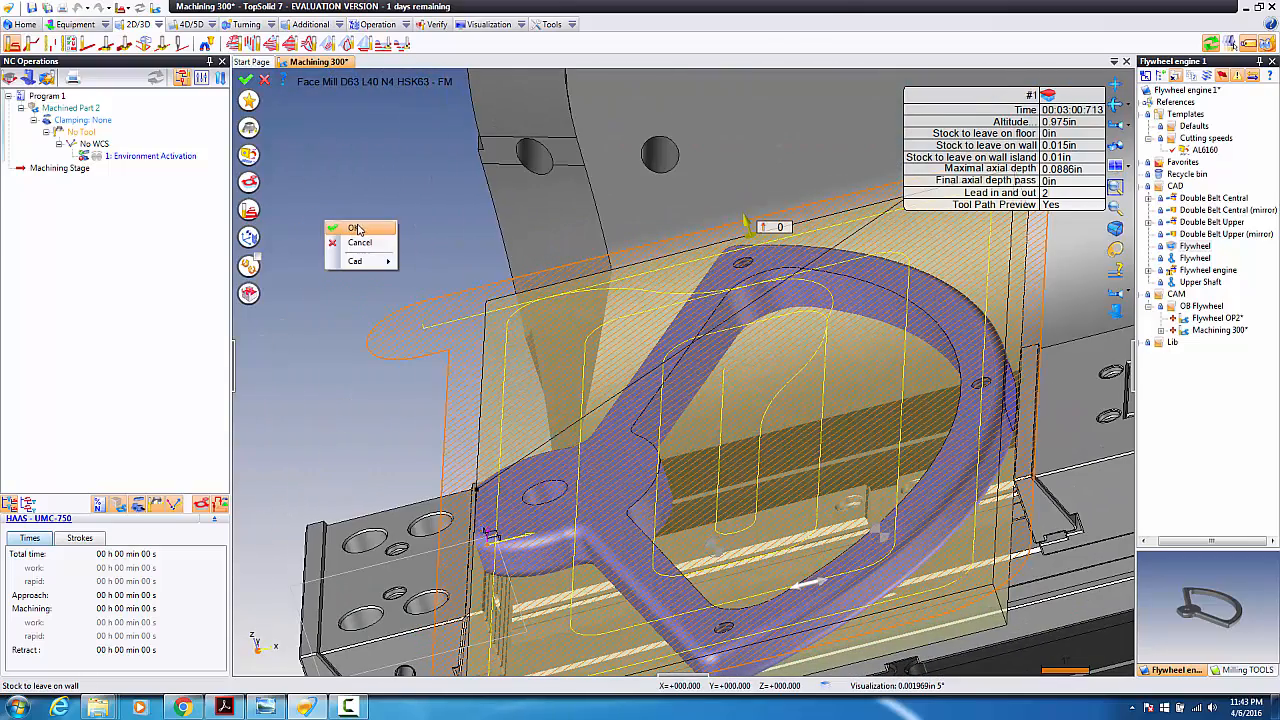
pyautogui.click(357, 230)
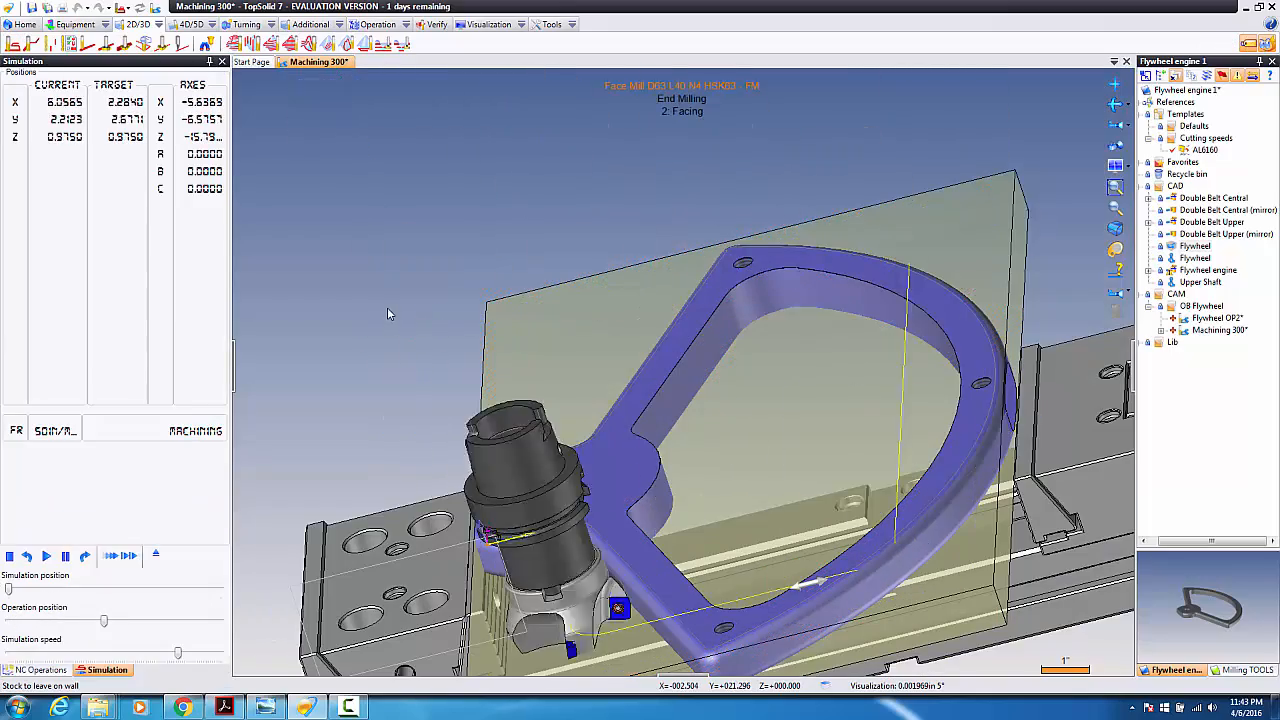
pyautogui.rightClick(387, 308)
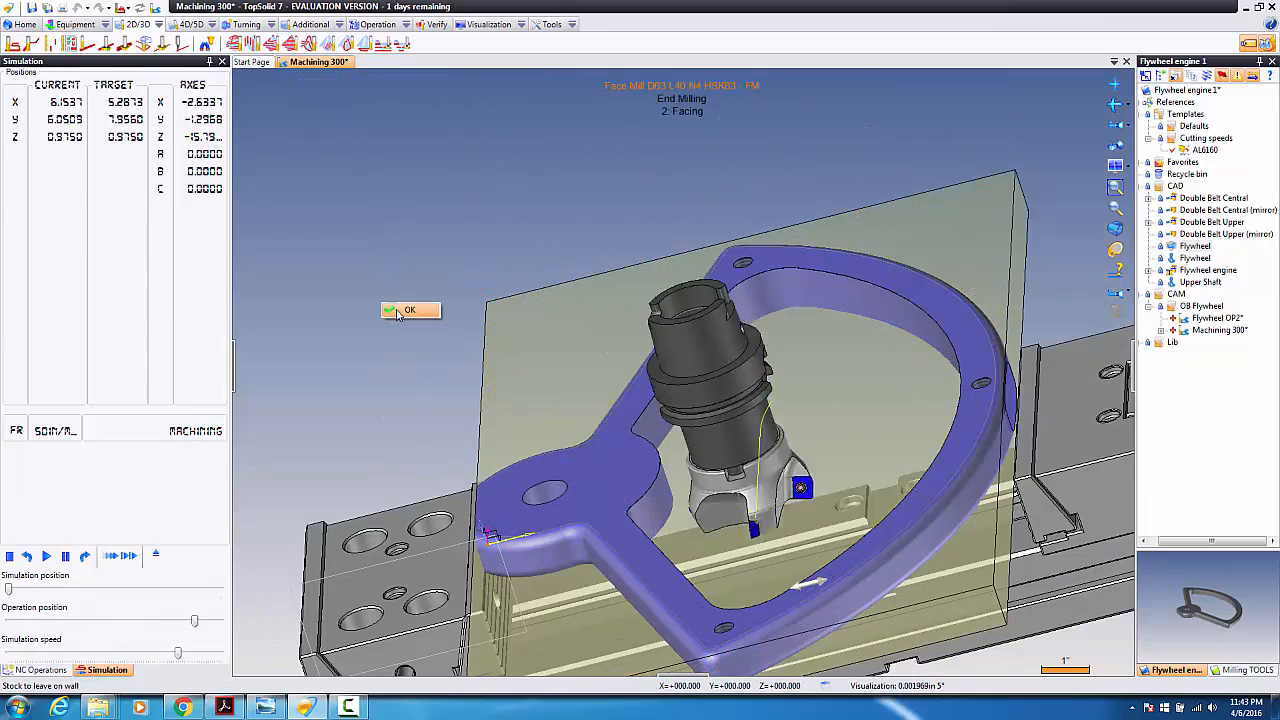
pyautogui.click(396, 309)
pyautogui.scroll(-3, 459, 393)
pyautogui.scroll(3, 500, 407)
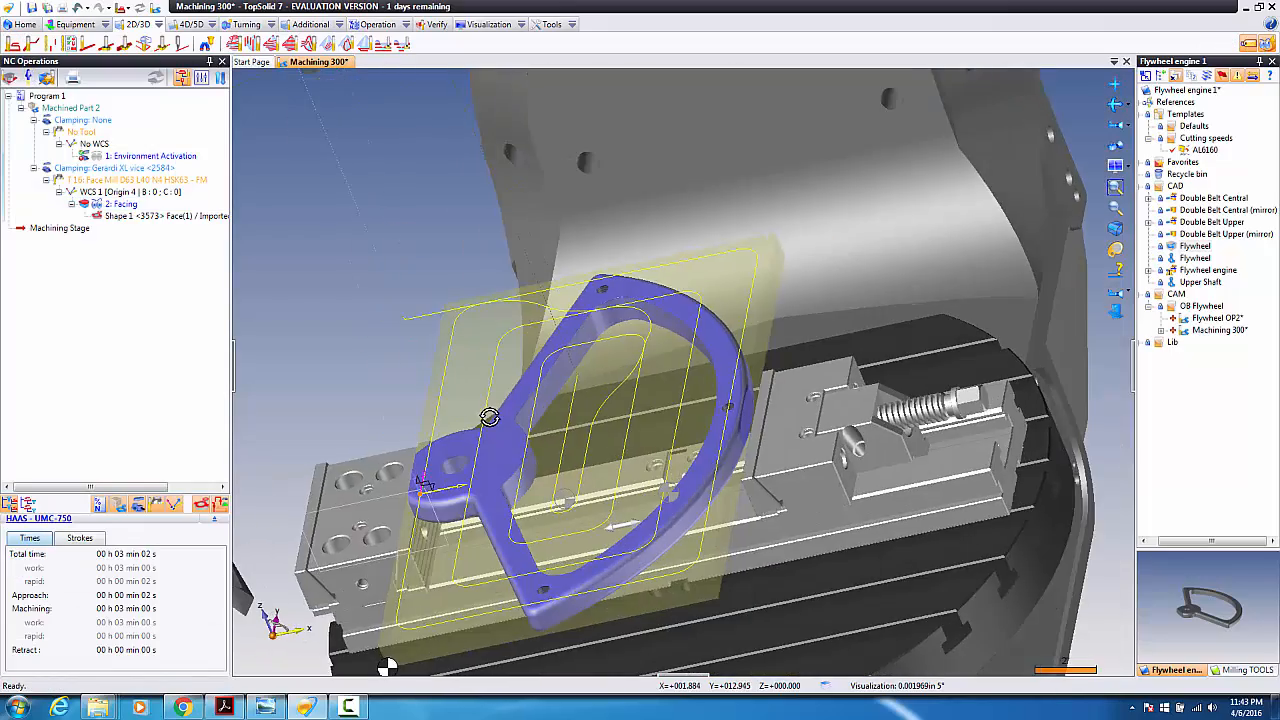
pyautogui.scroll(-4, 450, 402)
pyautogui.scroll(5, 407, 400)
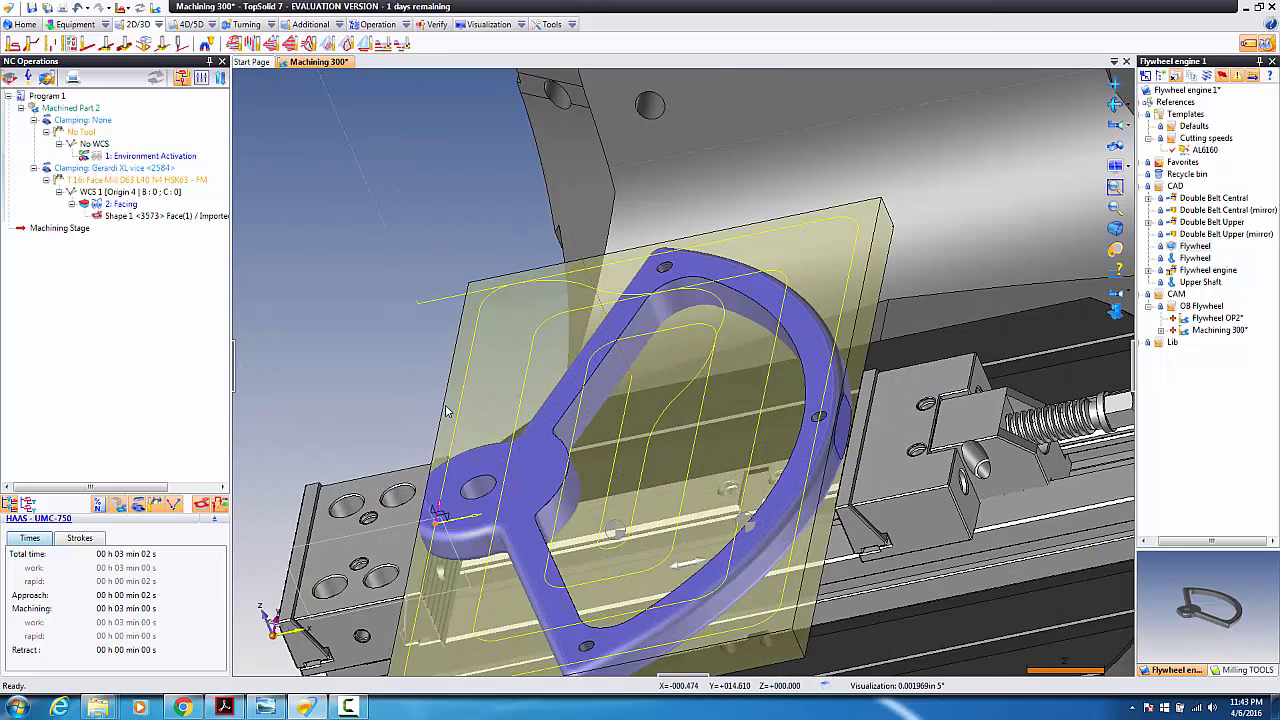
pyautogui.scroll(-4, 448, 408)
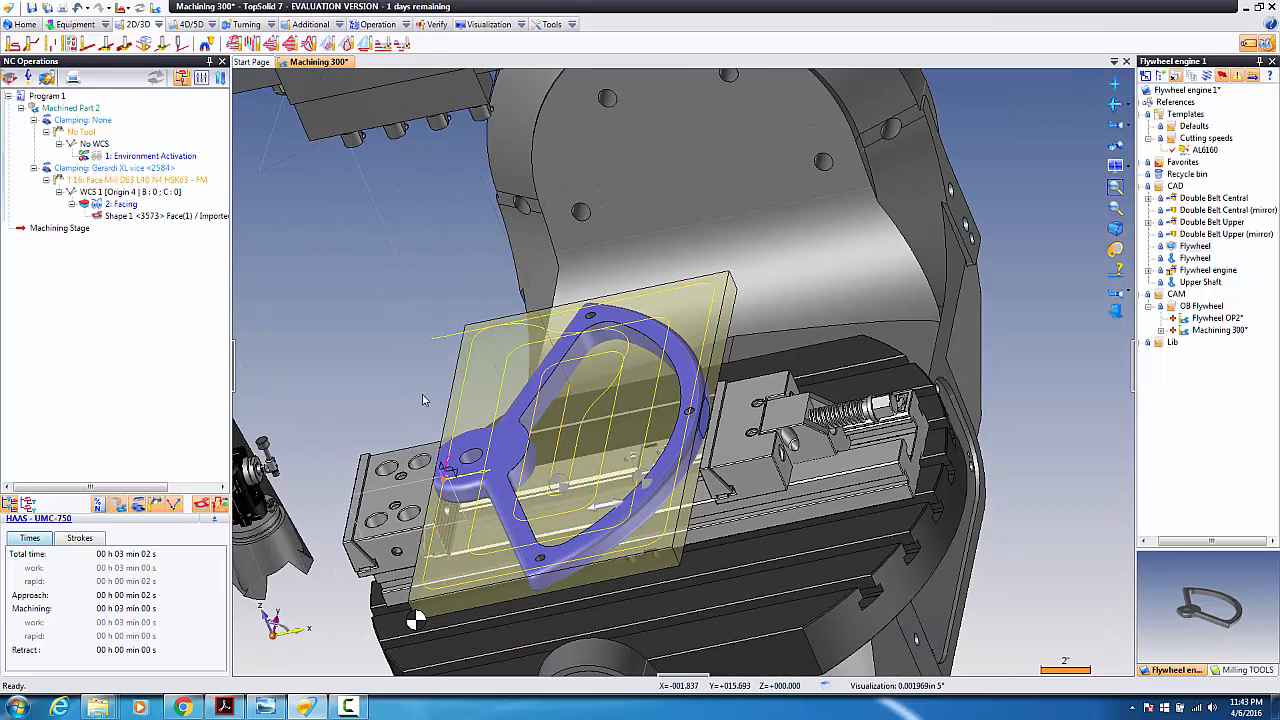
pyautogui.scroll(3, 490, 434)
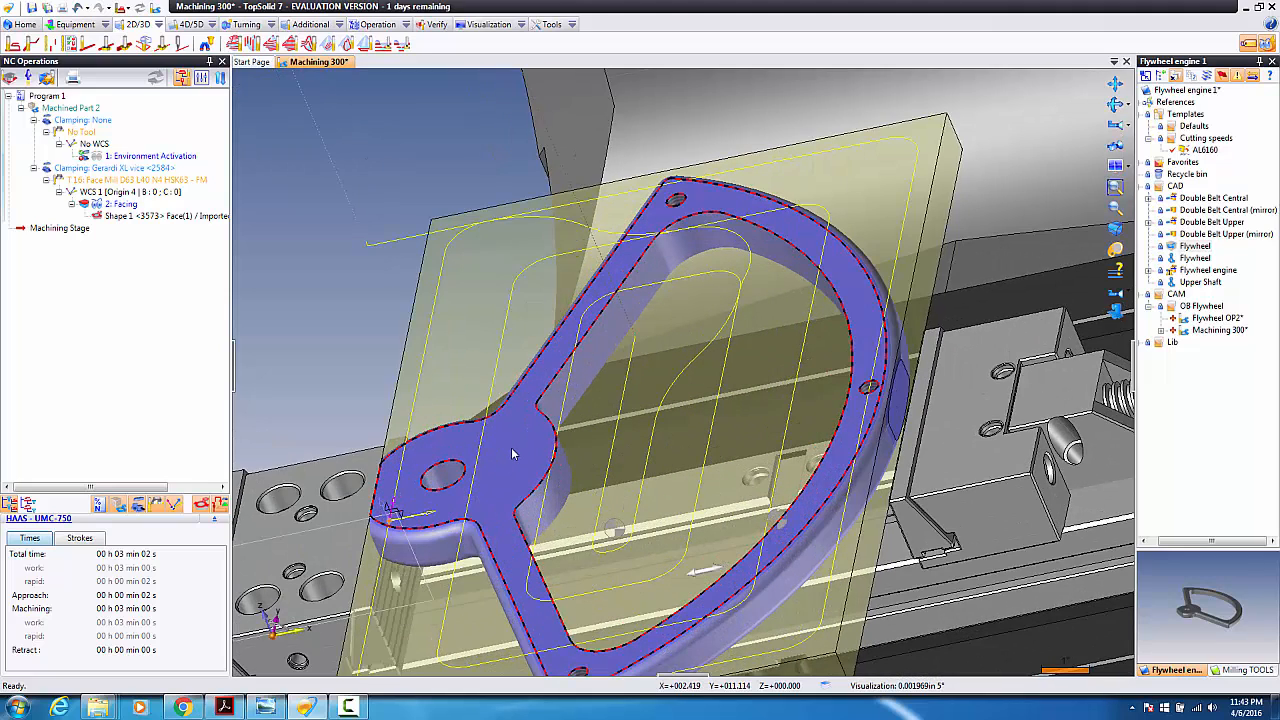
# Step: Start an End Milling operation on the flywheel's inner pocket face
pyautogui.rightClick(553, 393)
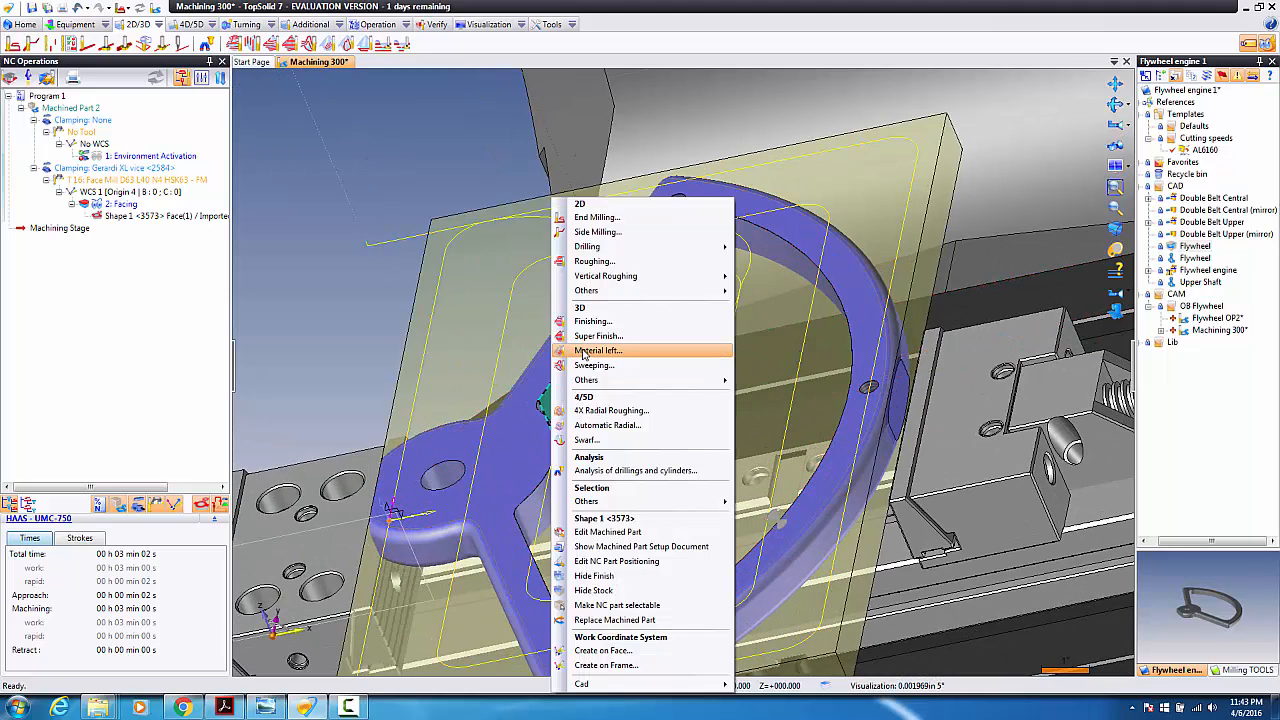
pyautogui.click(590, 351)
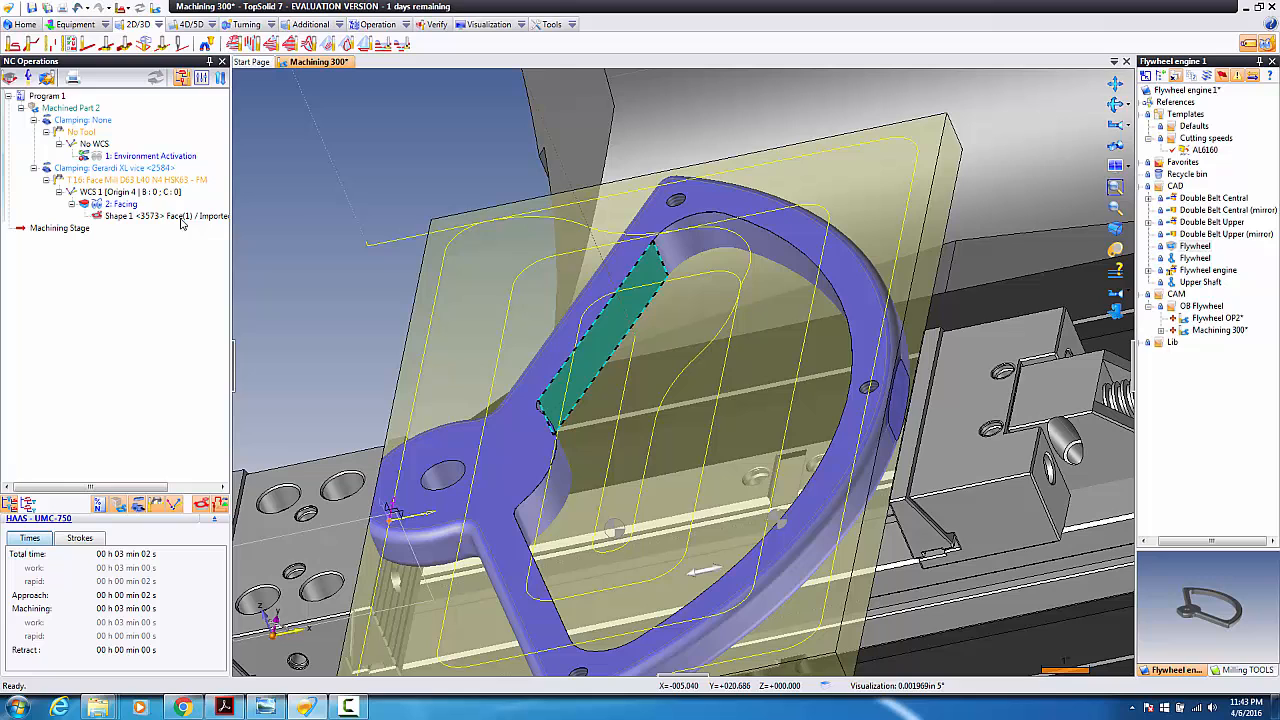
pyautogui.rightClick(560, 390)
pyautogui.click(603, 225)
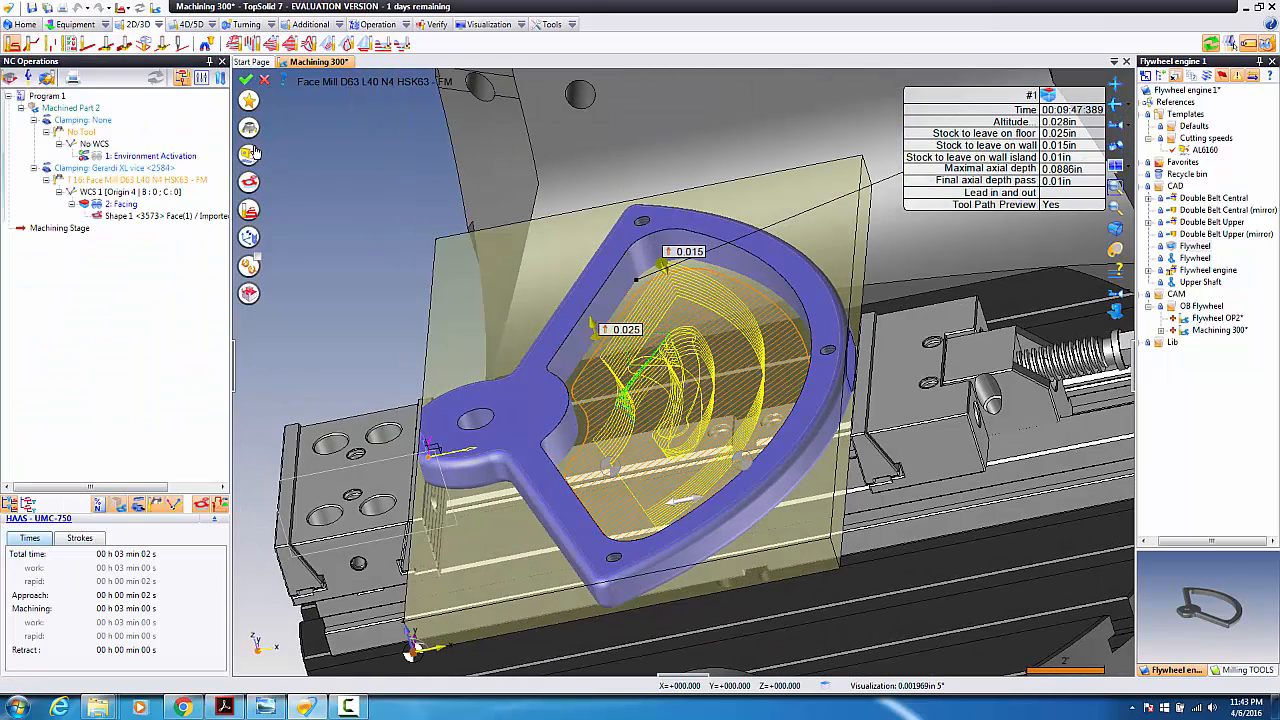
# Step: Assign the 0.75 in T1 end mill and review the pocket geometry and settings
pyautogui.click(249, 127)
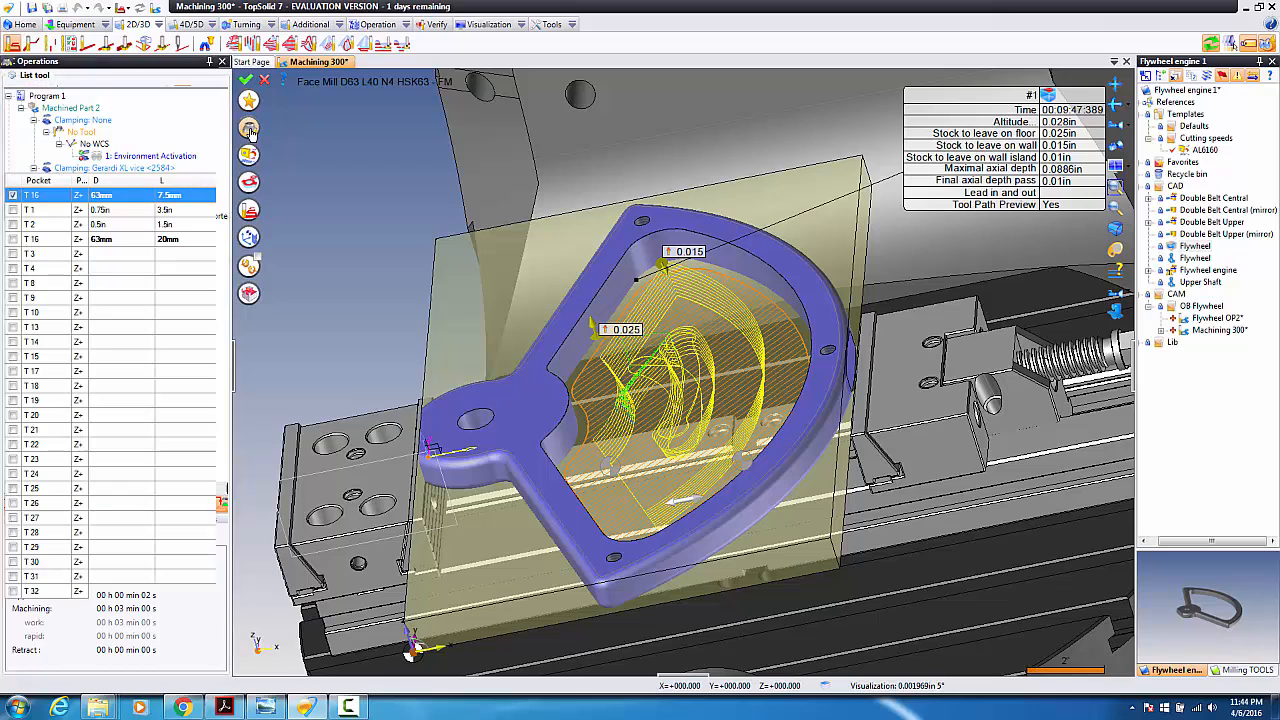
pyautogui.click(20, 210)
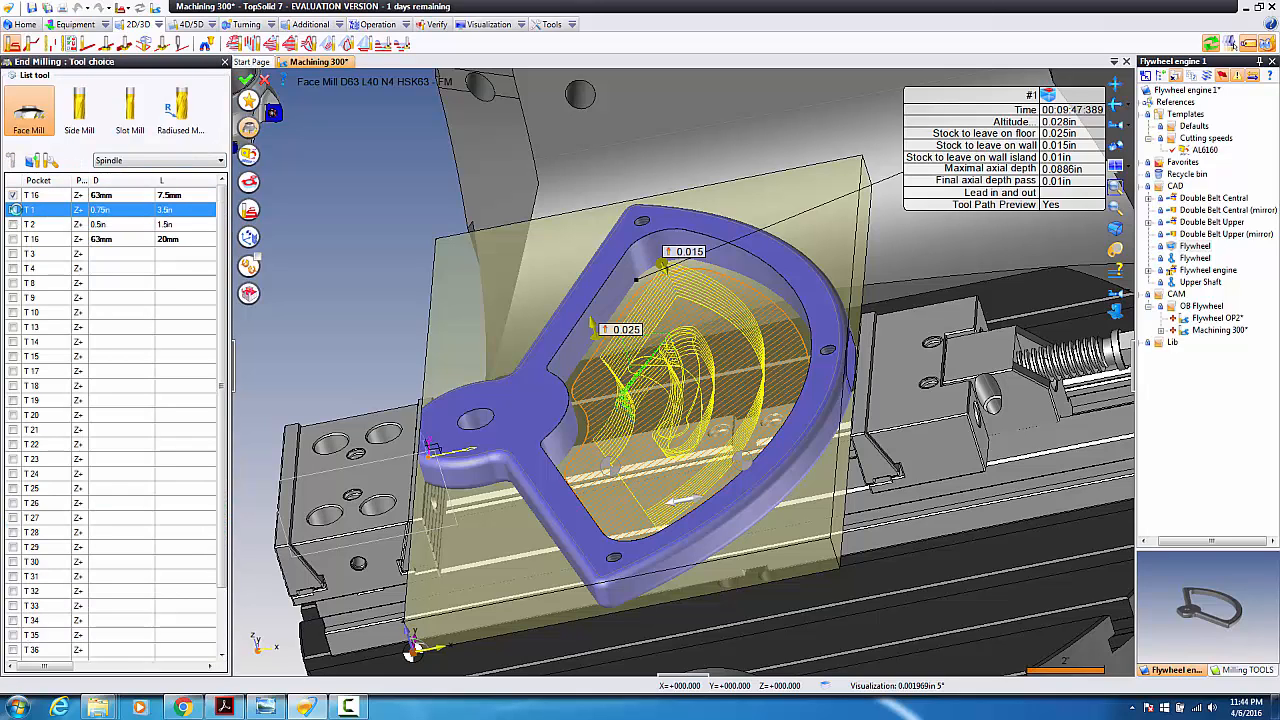
pyautogui.click(13, 210)
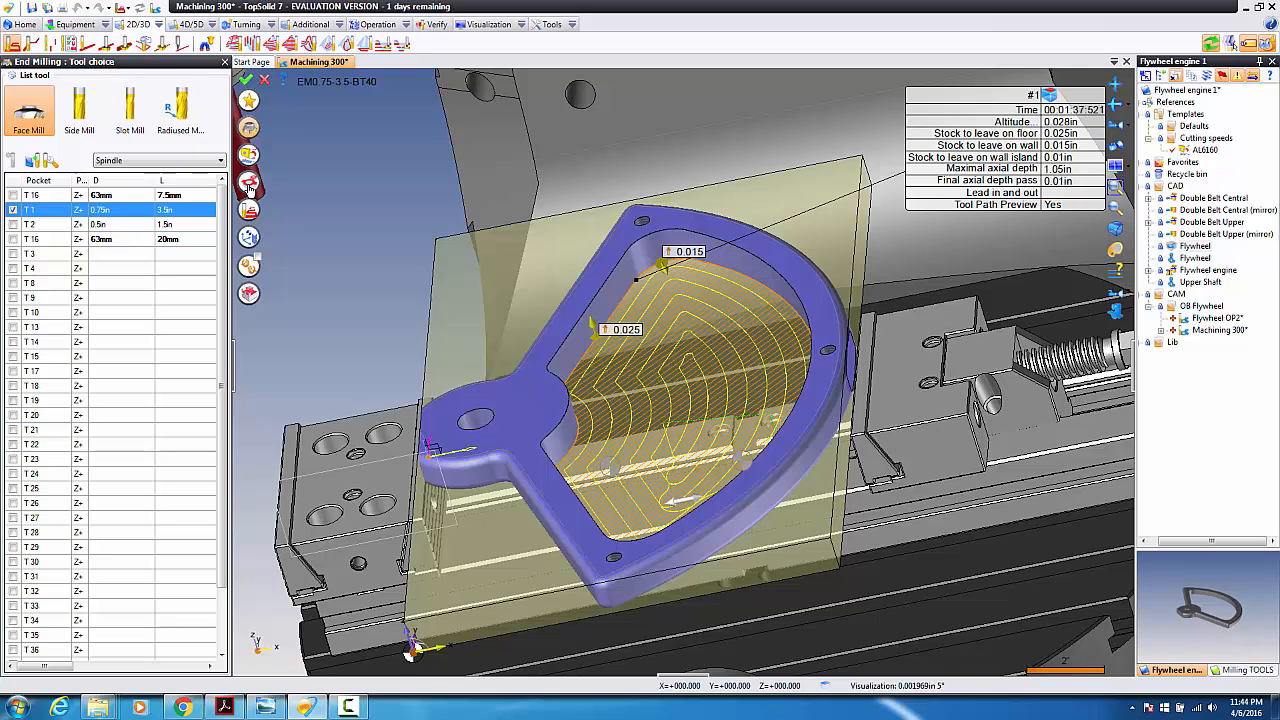
pyautogui.click(250, 184)
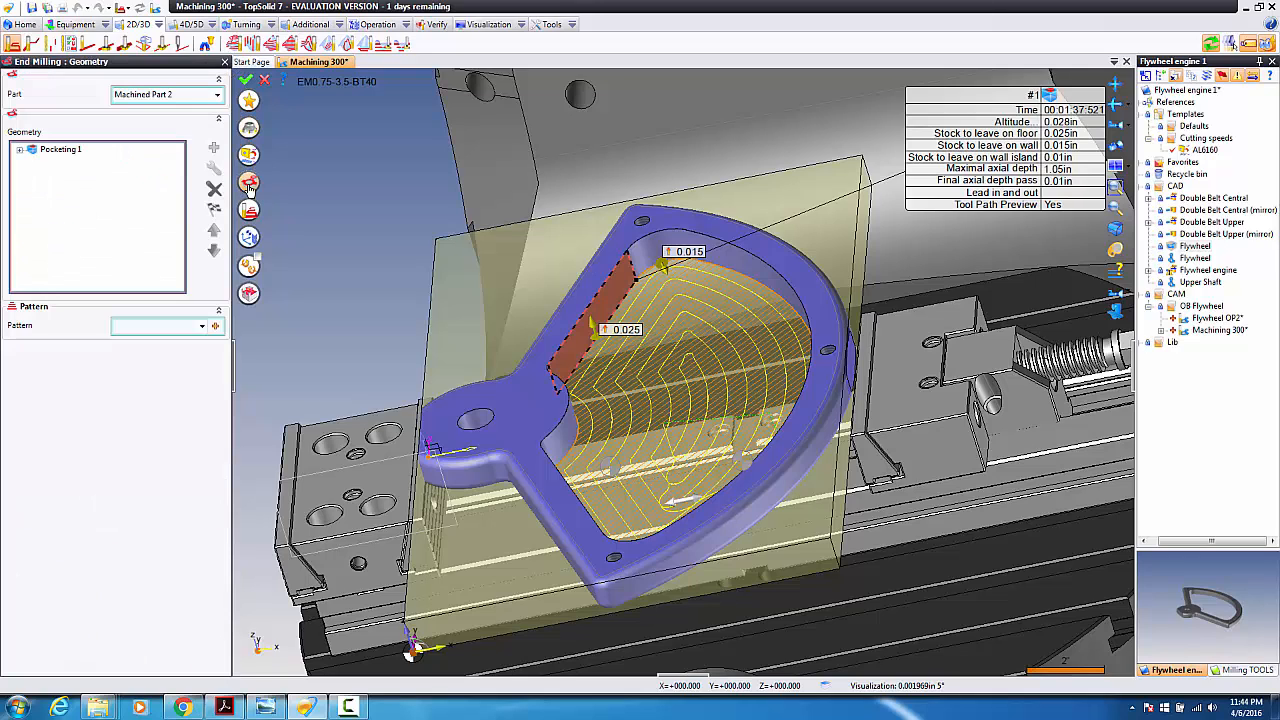
pyautogui.click(251, 211)
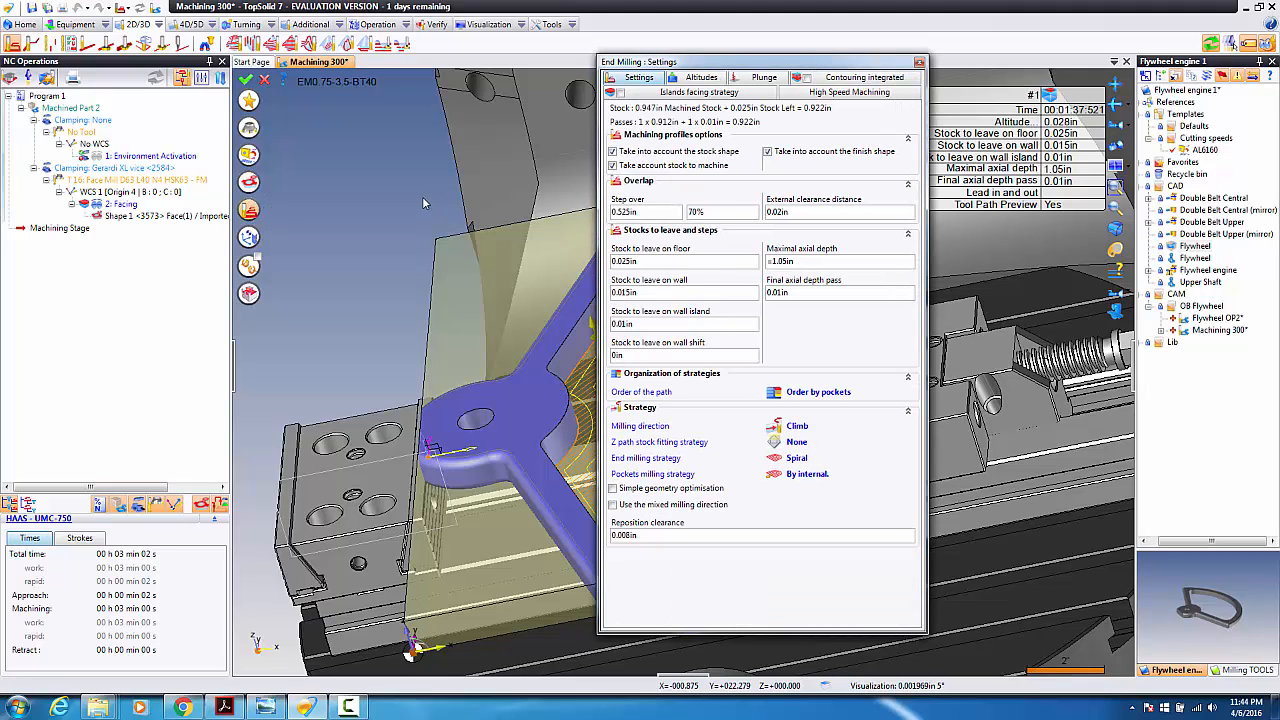
# Step: Set the pocketing step over to 10% and maximal axial depth to 1.2 in
pyautogui.click(706, 213)
pyautogui.moveTo(706, 216); pyautogui.dragTo(656, 217)
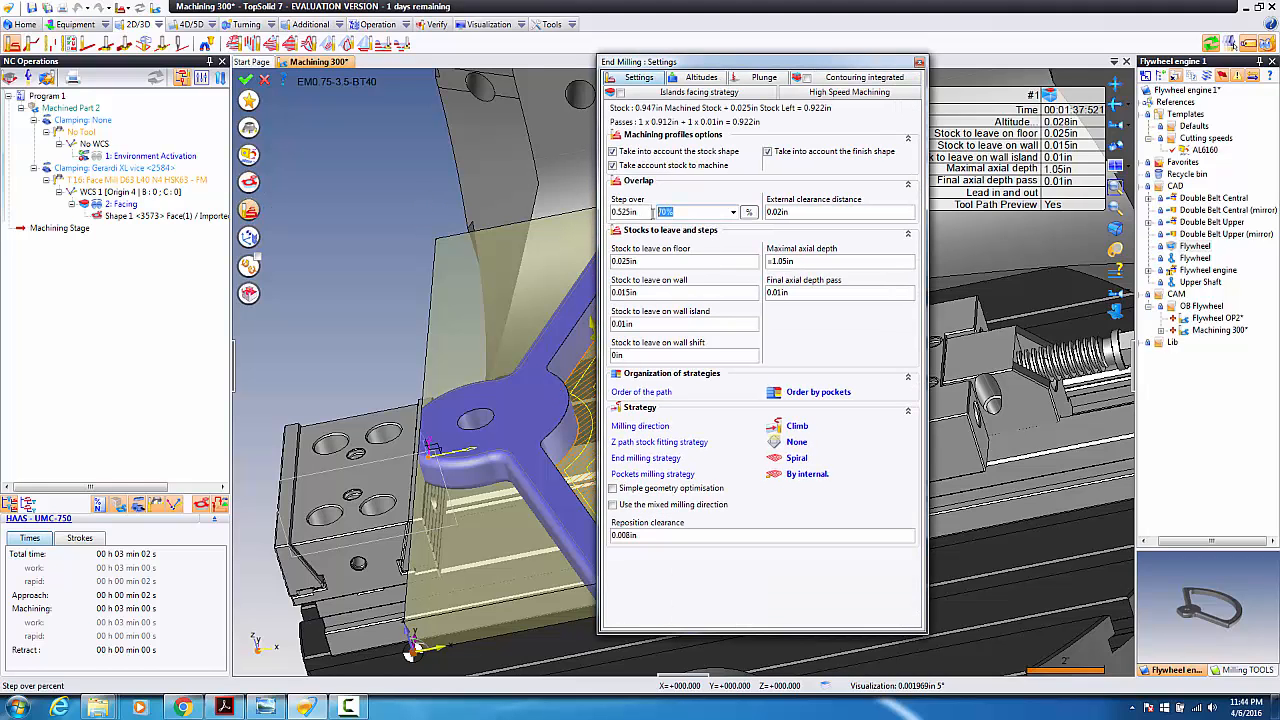
pyautogui.write('10')
pyautogui.click(795, 262)
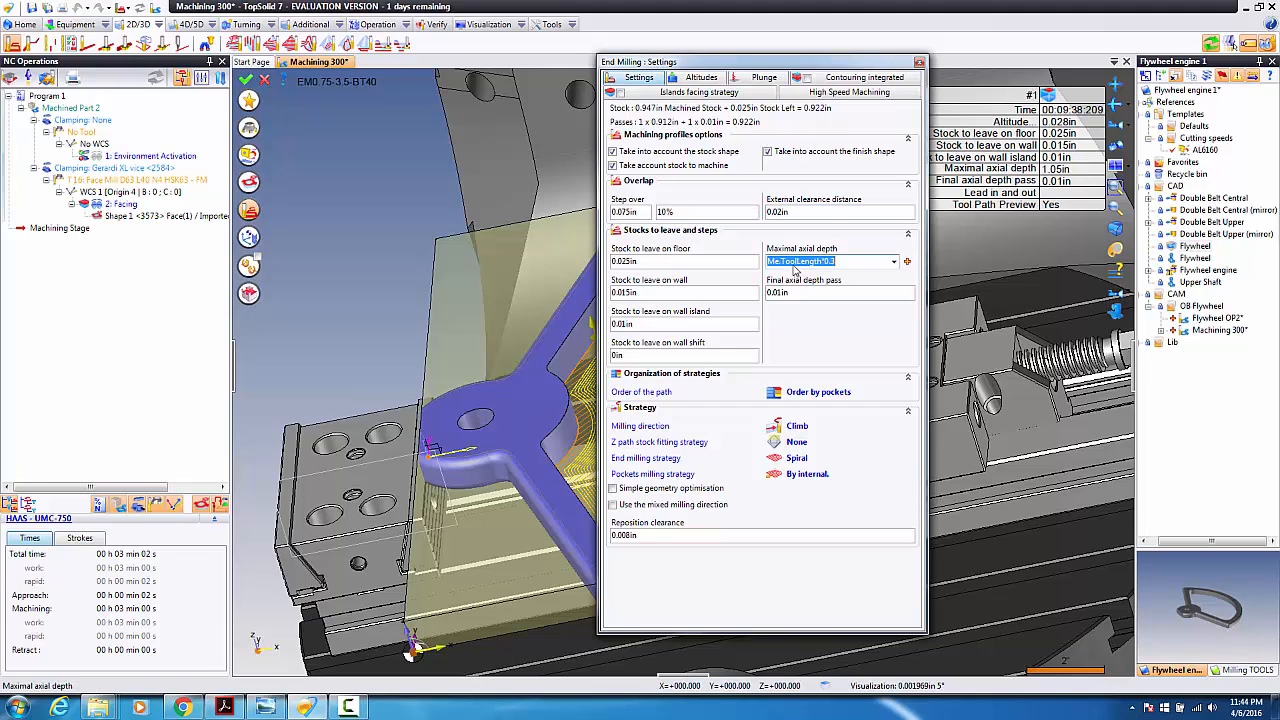
pyautogui.write('1.2')
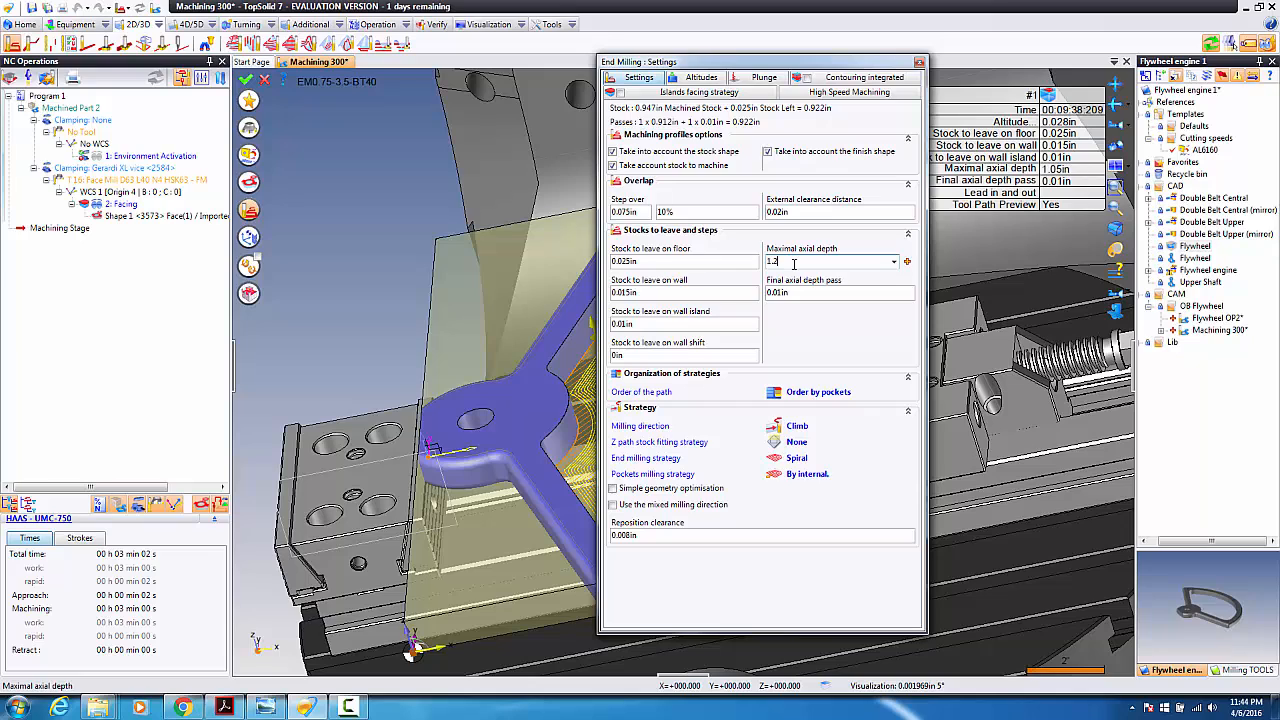
# Step: Set the final axial depth pass to 0 in and stock to leave on floor to 0.015 in
pyautogui.click(790, 294)
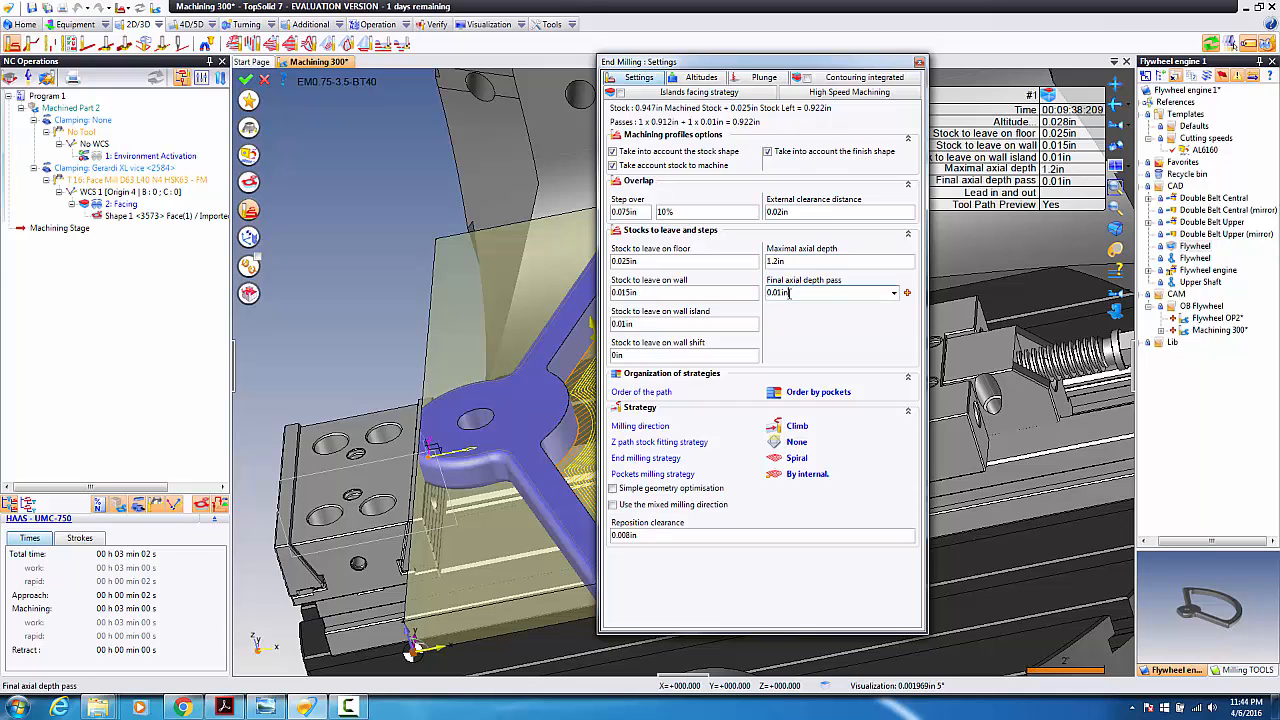
pyautogui.doubleClick(794, 292)
pyautogui.write('0')
pyautogui.press('Return')
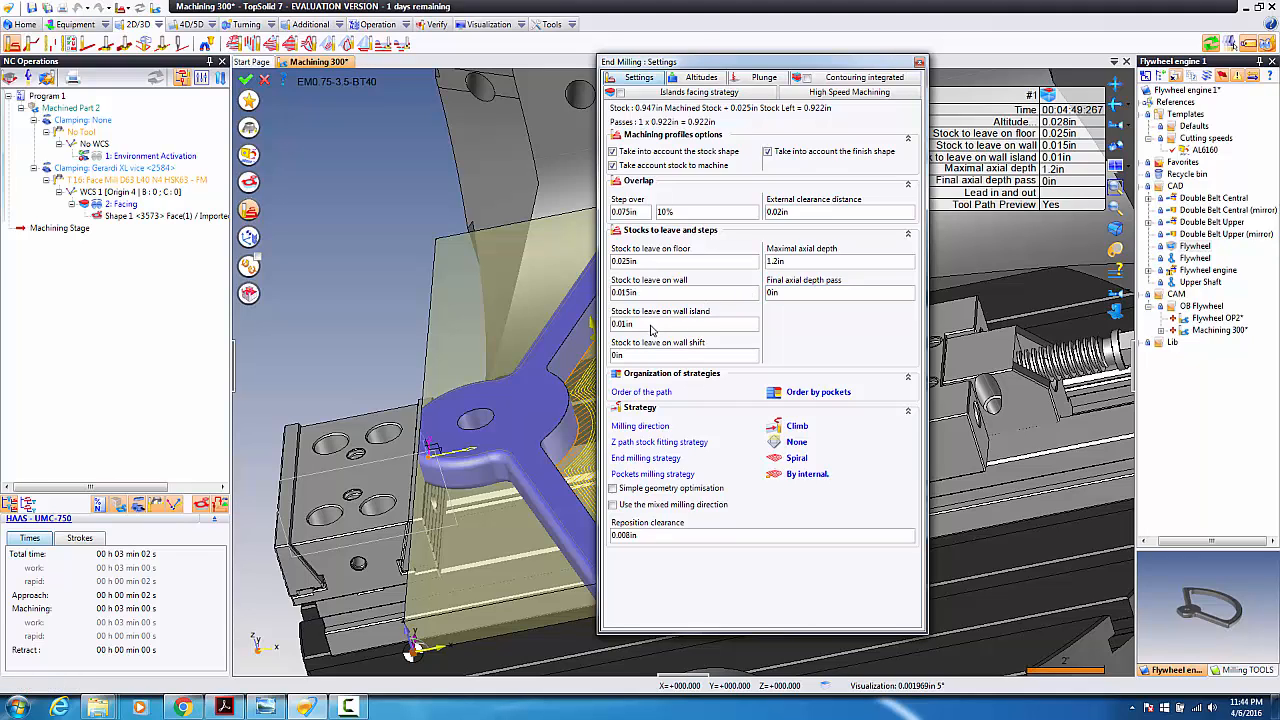
pyautogui.click(638, 264)
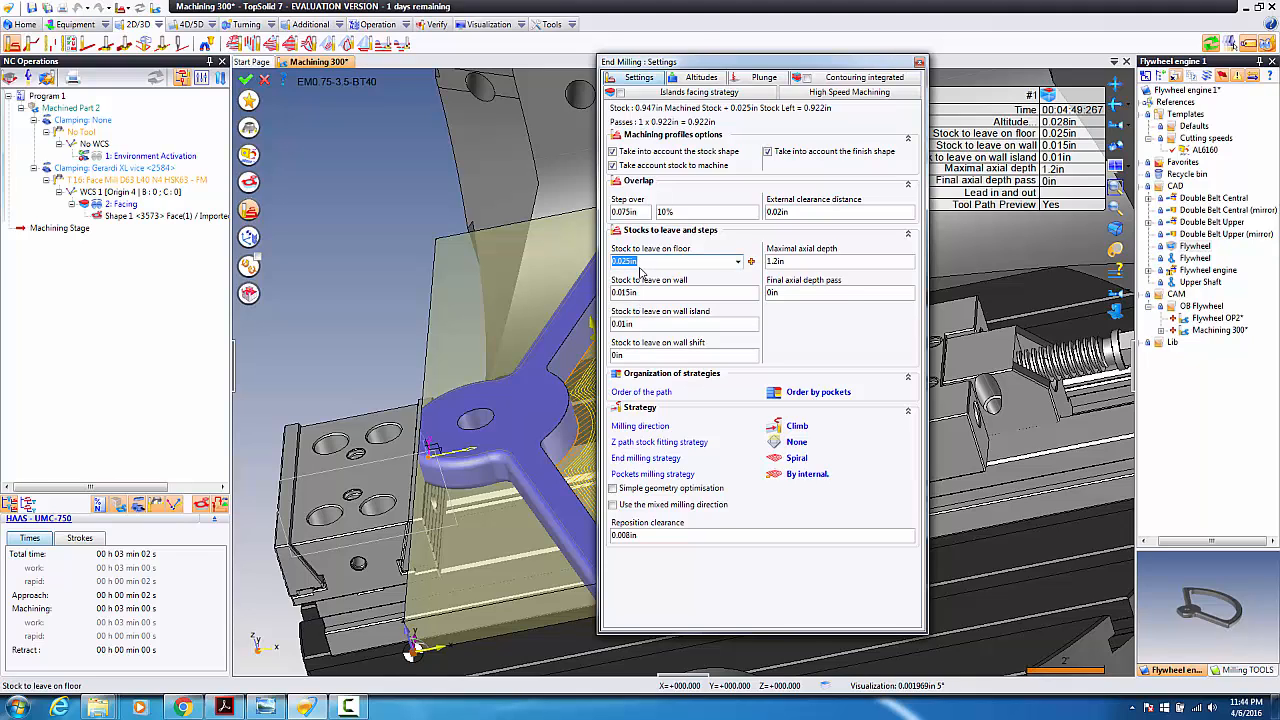
pyautogui.write('.01')
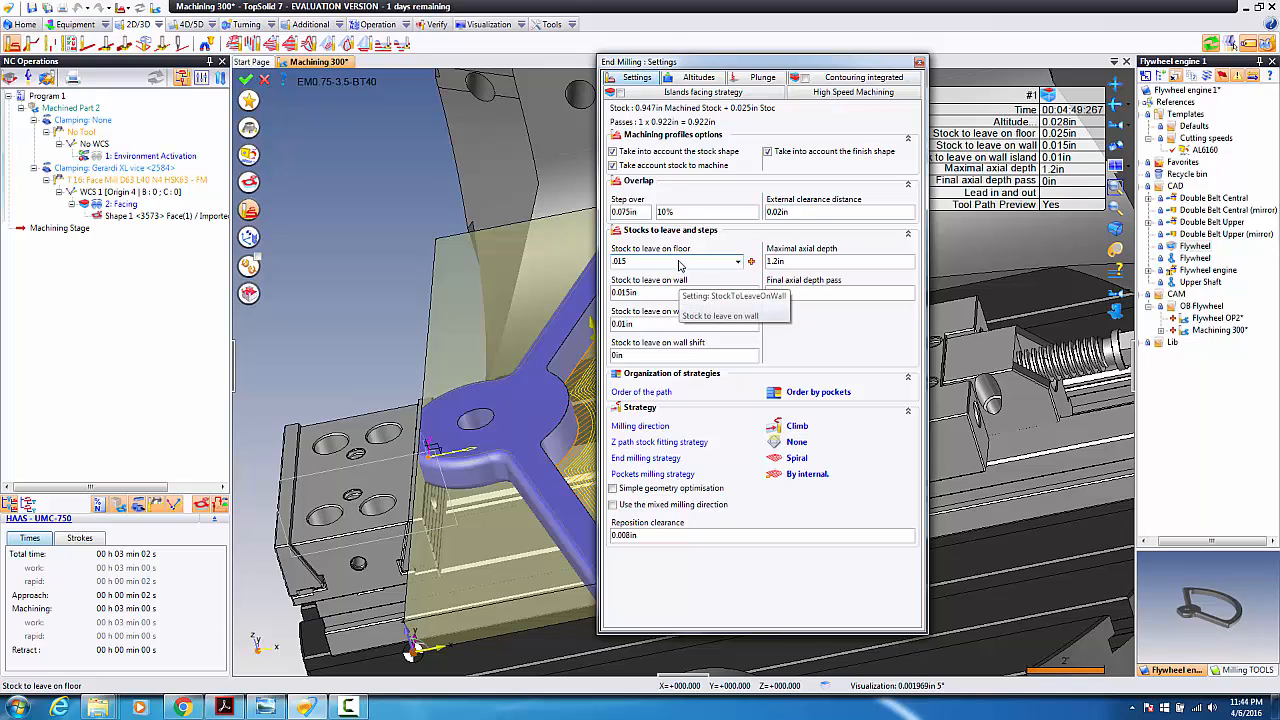
pyautogui.write('5')
pyautogui.press('Tab')
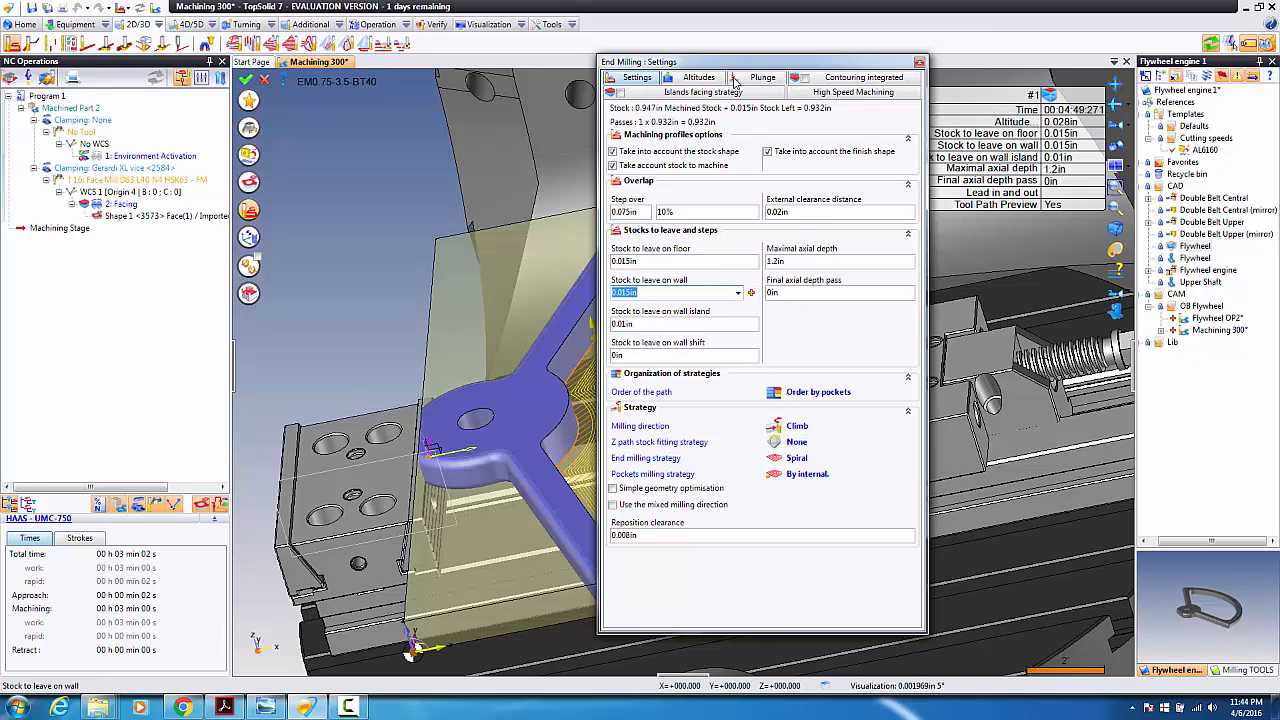
pyautogui.click(692, 78)
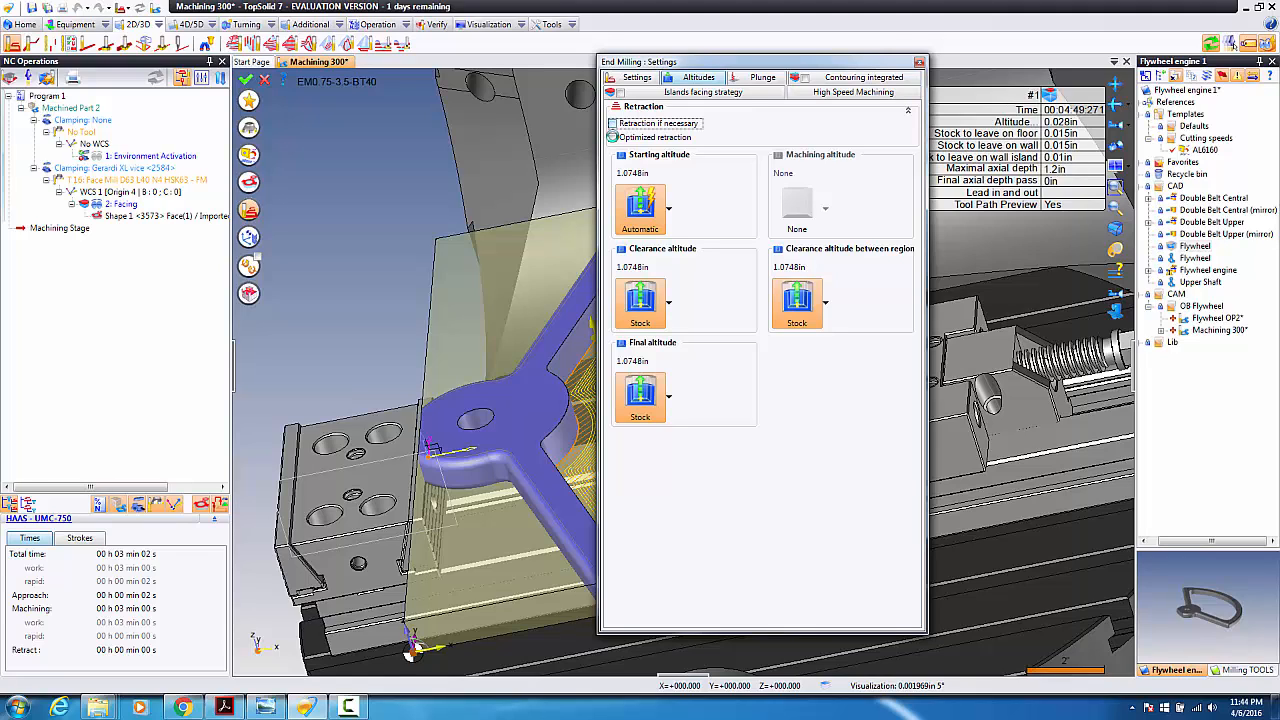
# Step: Retract only when necessary and make the tool plunge along a 5° helix
pyautogui.click(612, 123)
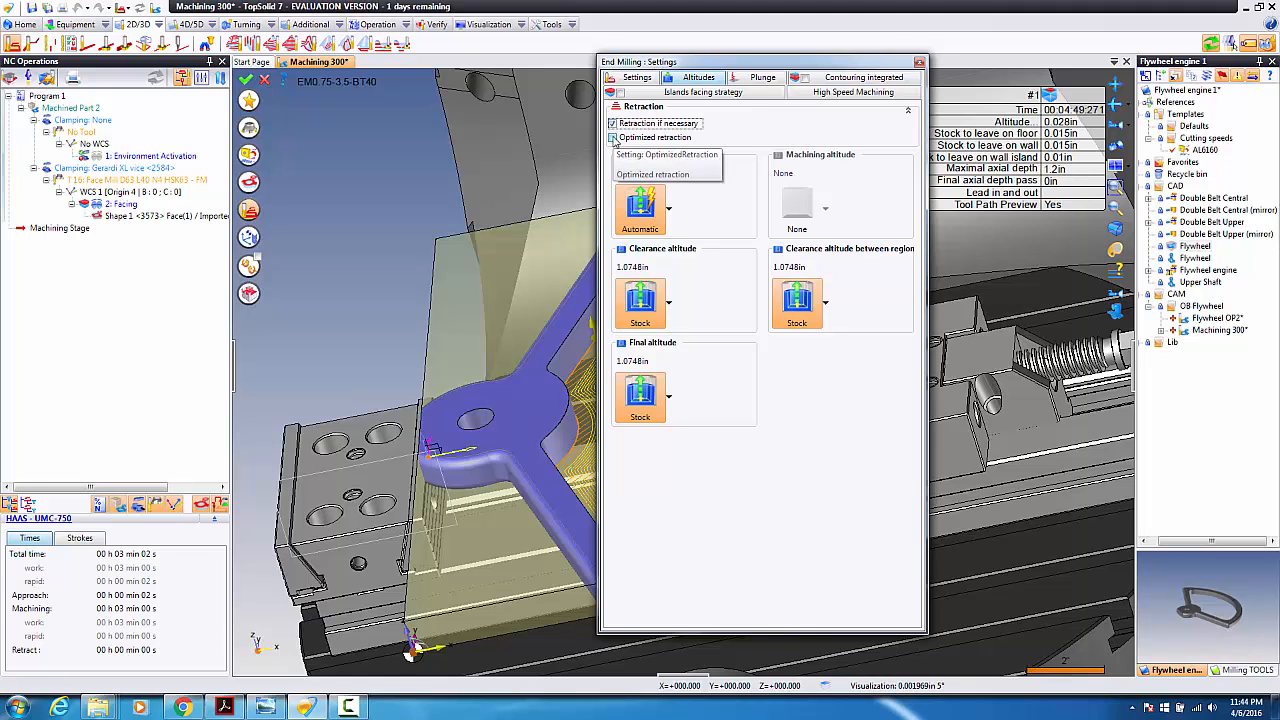
pyautogui.click(757, 78)
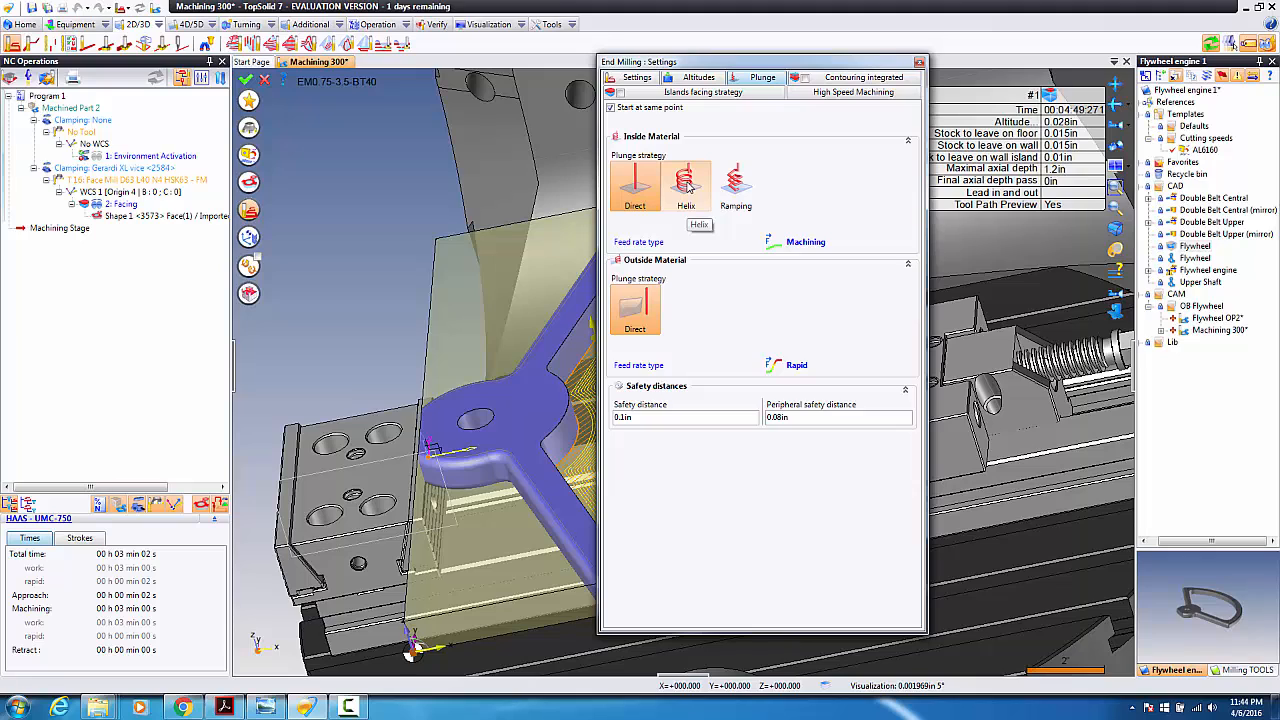
pyautogui.click(688, 185)
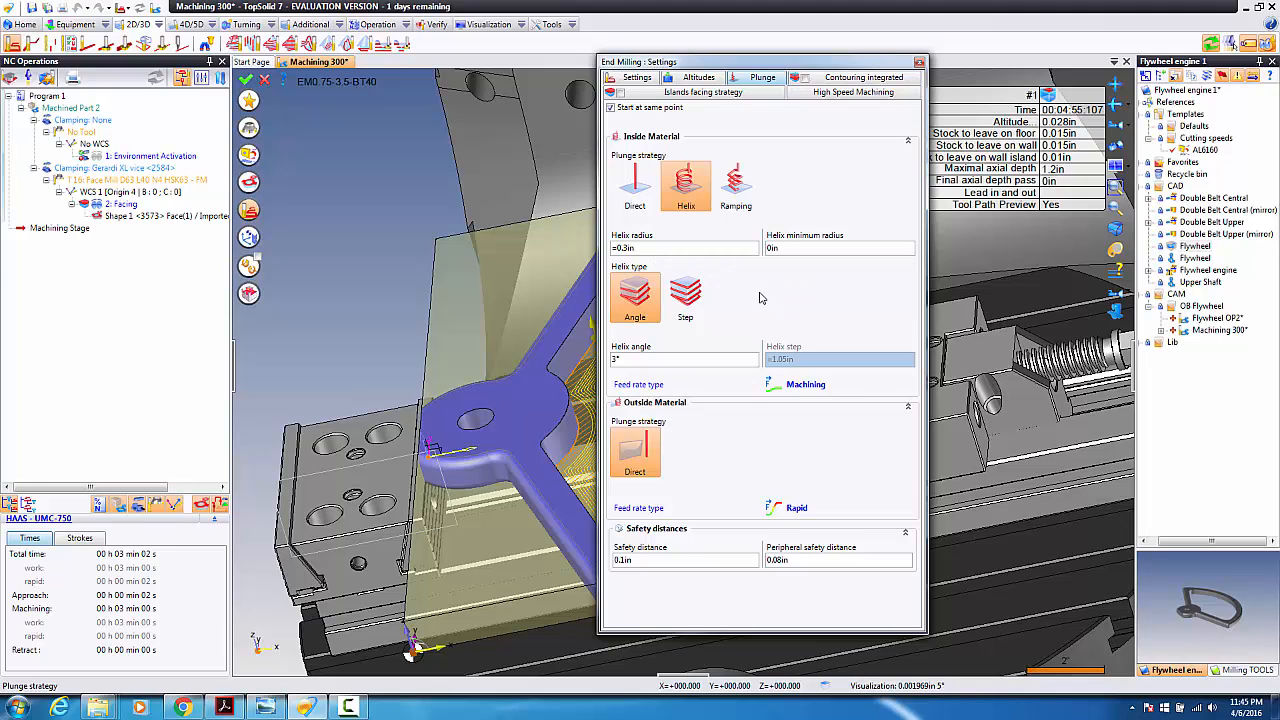
pyautogui.click(649, 361)
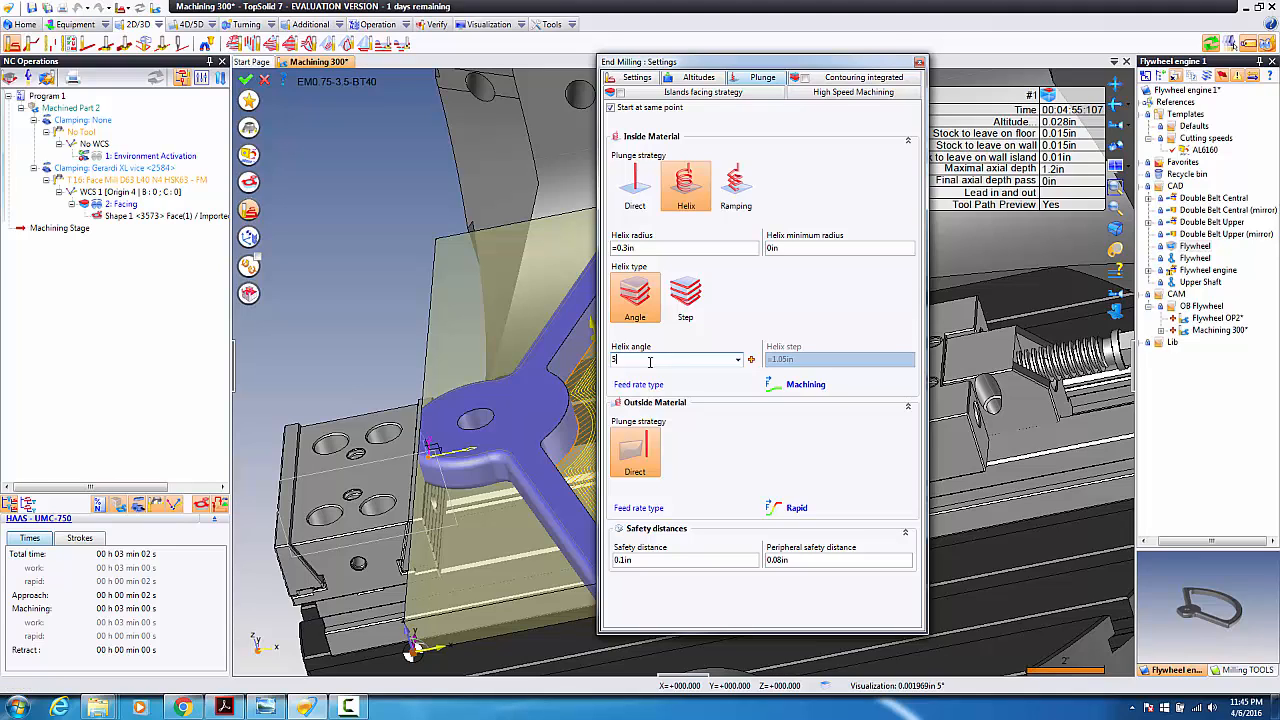
pyautogui.press('Tab')
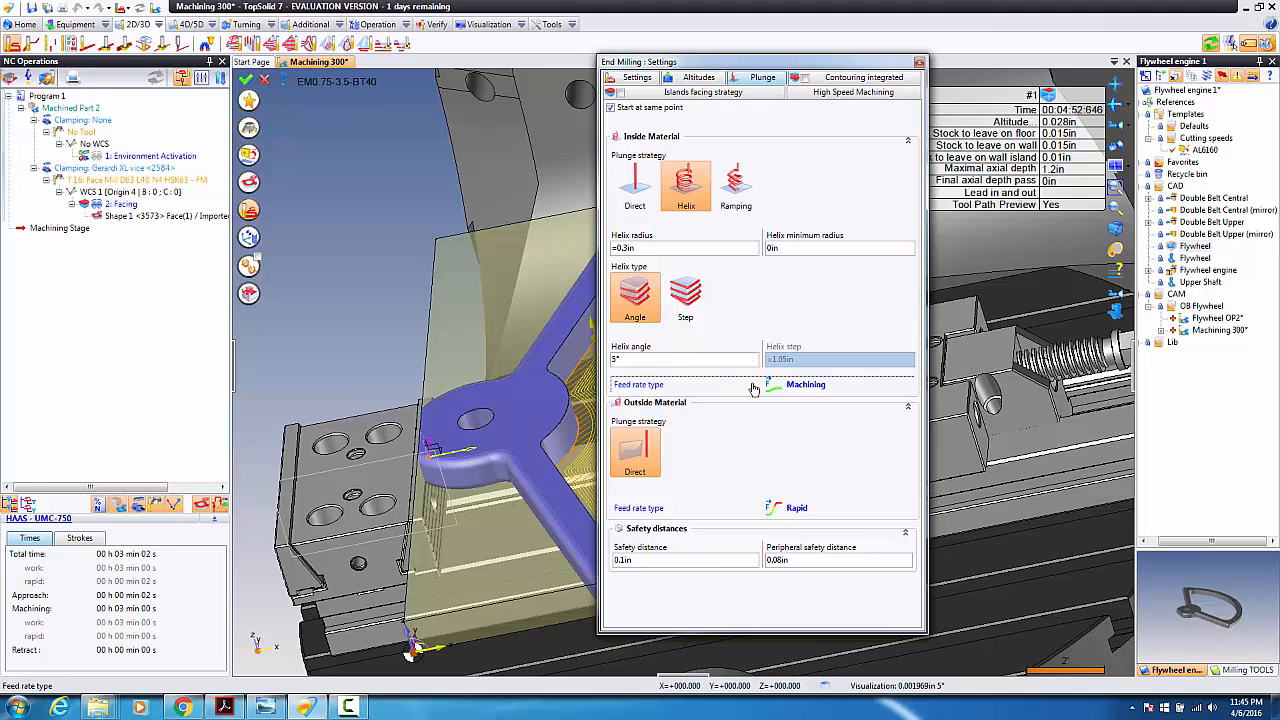
# Step: Give the helical plunge a custom down feed rate of 25 in/min
pyautogui.click(806, 386)
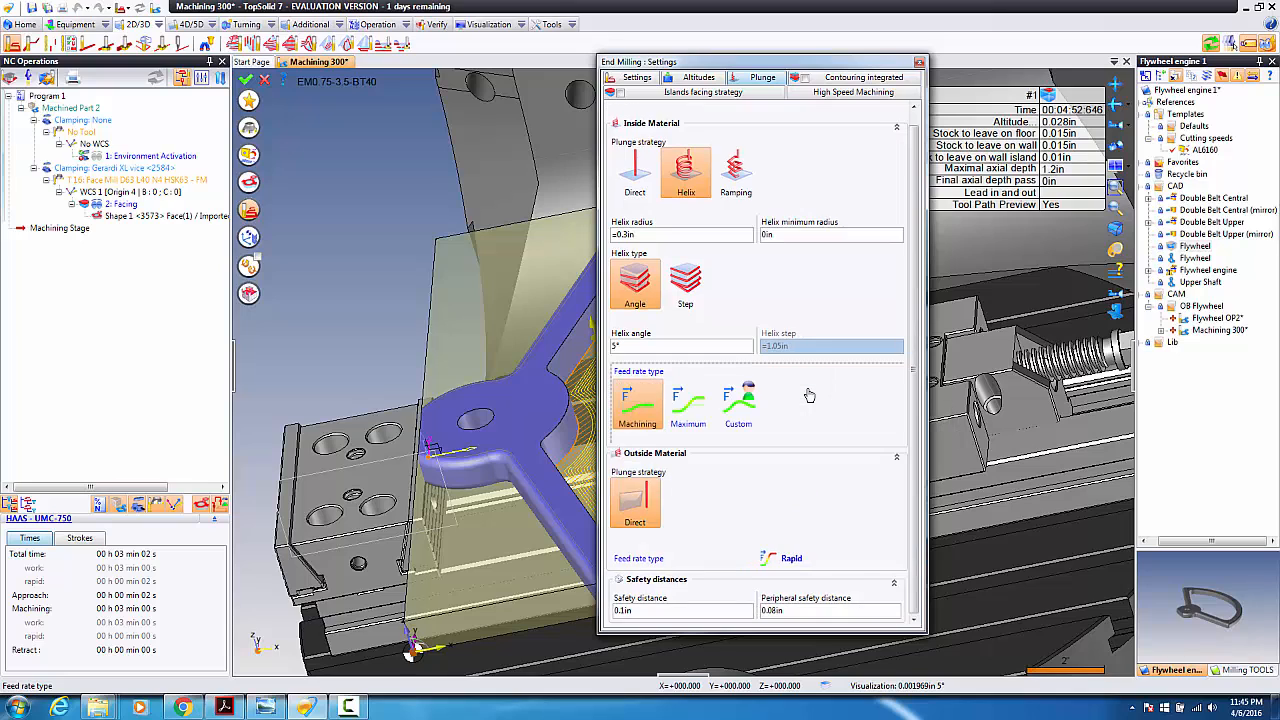
pyautogui.click(749, 405)
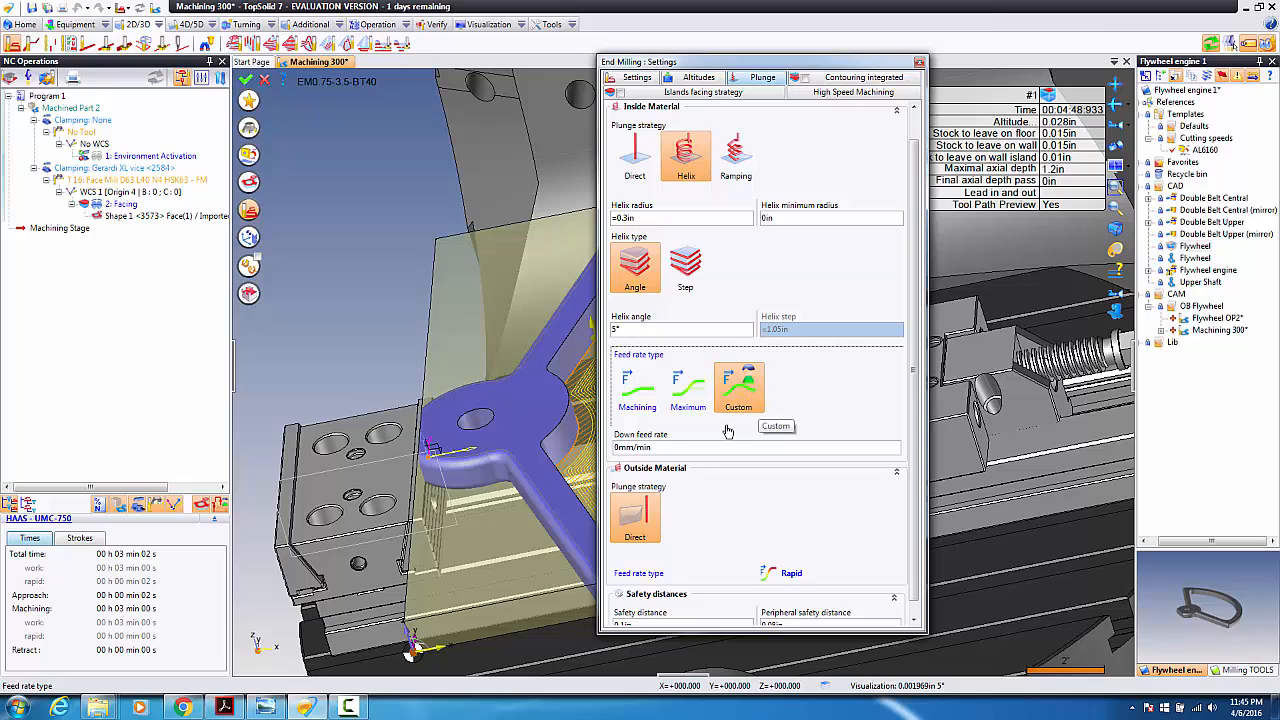
pyautogui.click(768, 447)
pyautogui.click(860, 448)
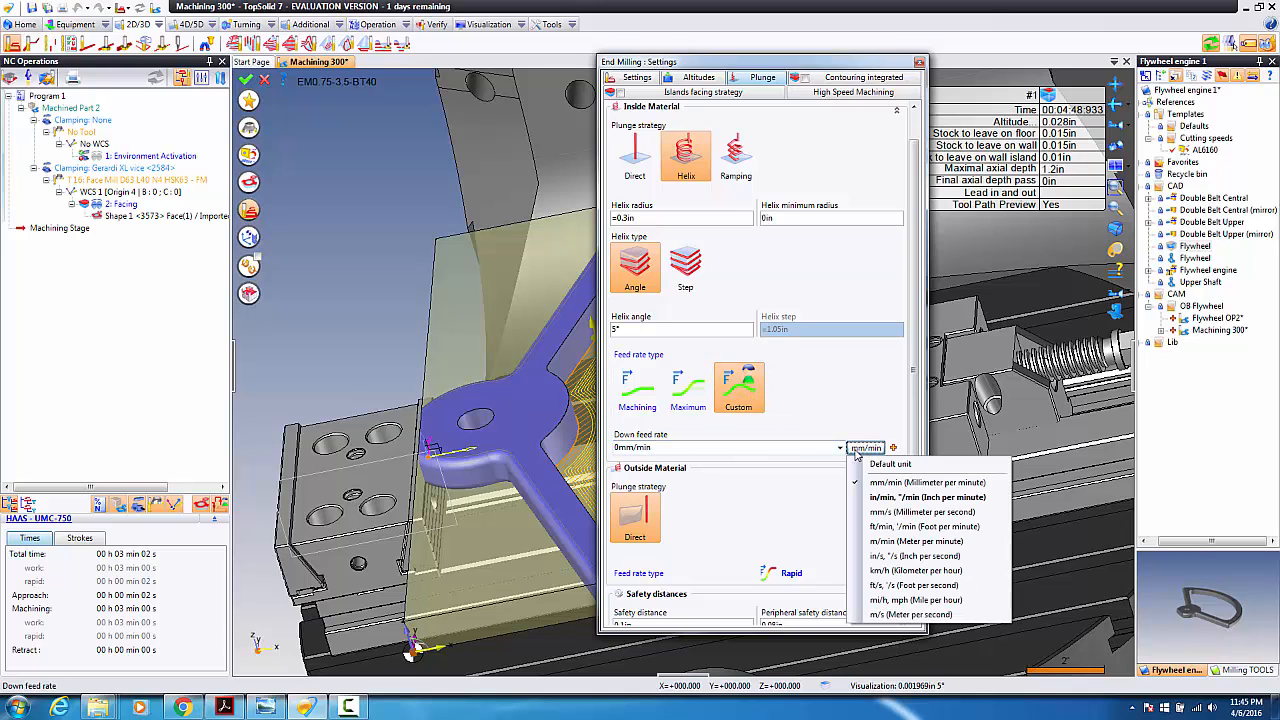
pyautogui.click(880, 497)
pyautogui.click(667, 450)
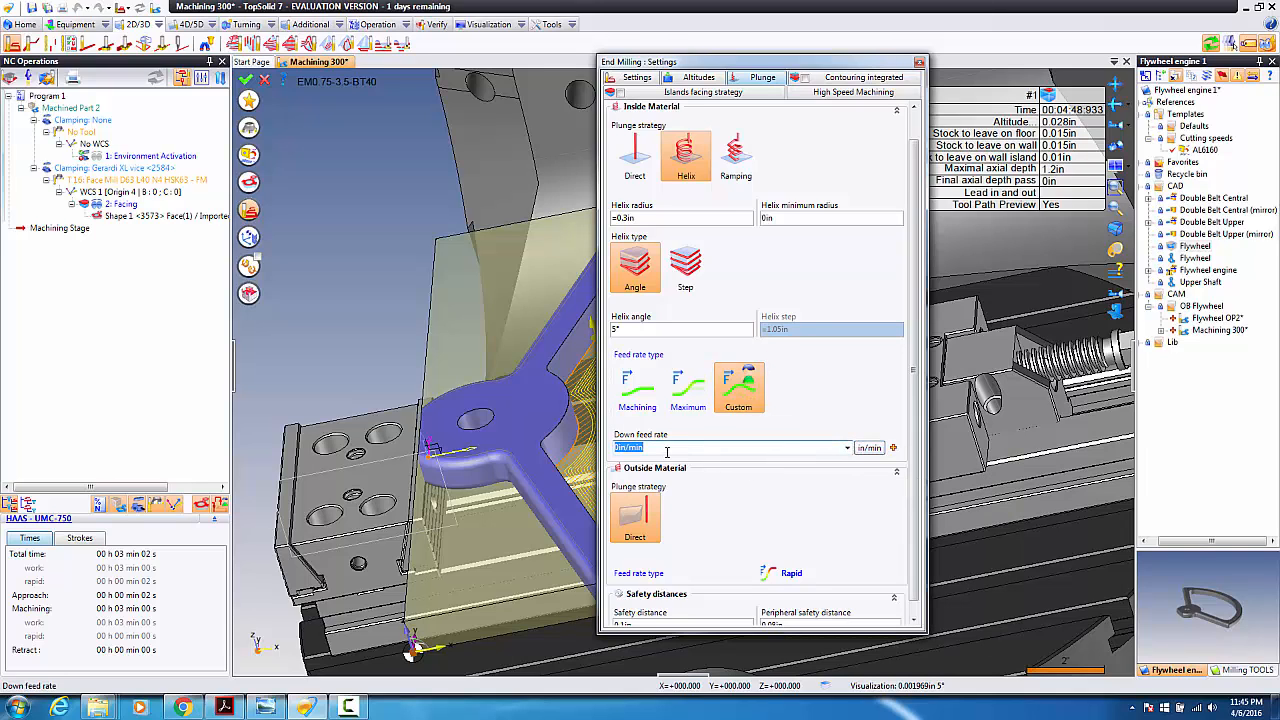
pyautogui.write('25')
pyautogui.press('Tab')
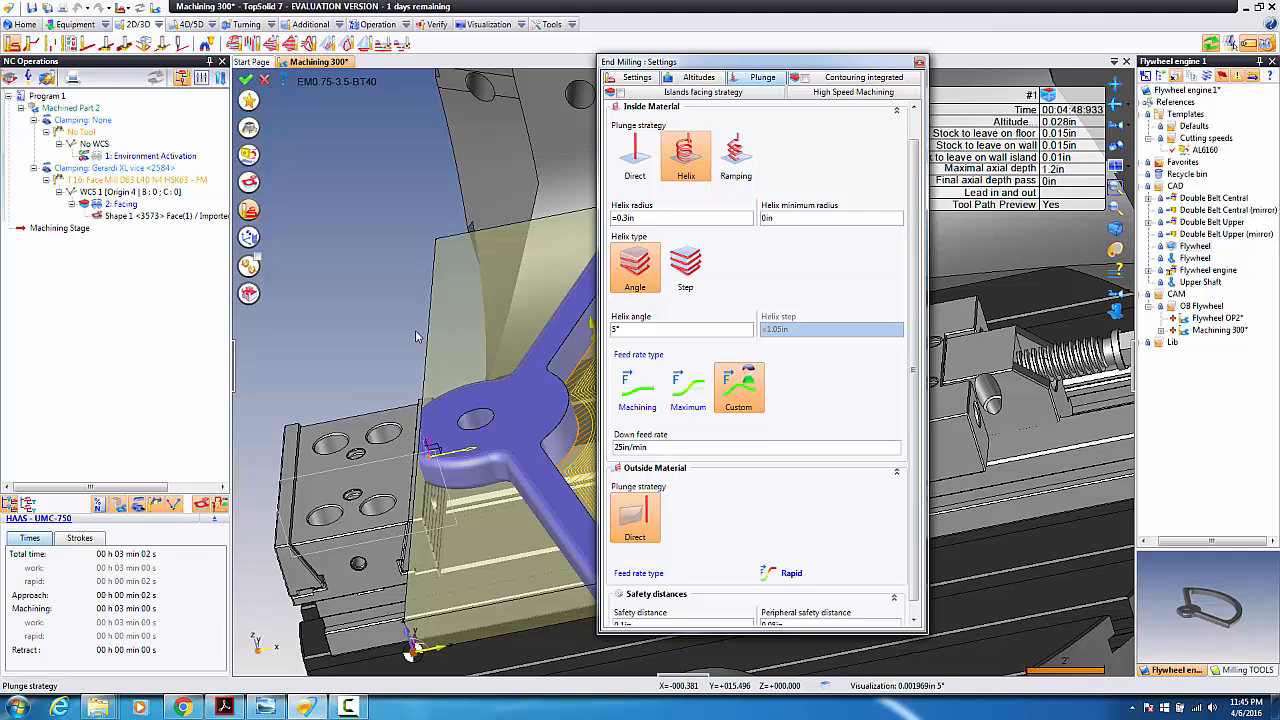
pyautogui.rightClick(346, 316)
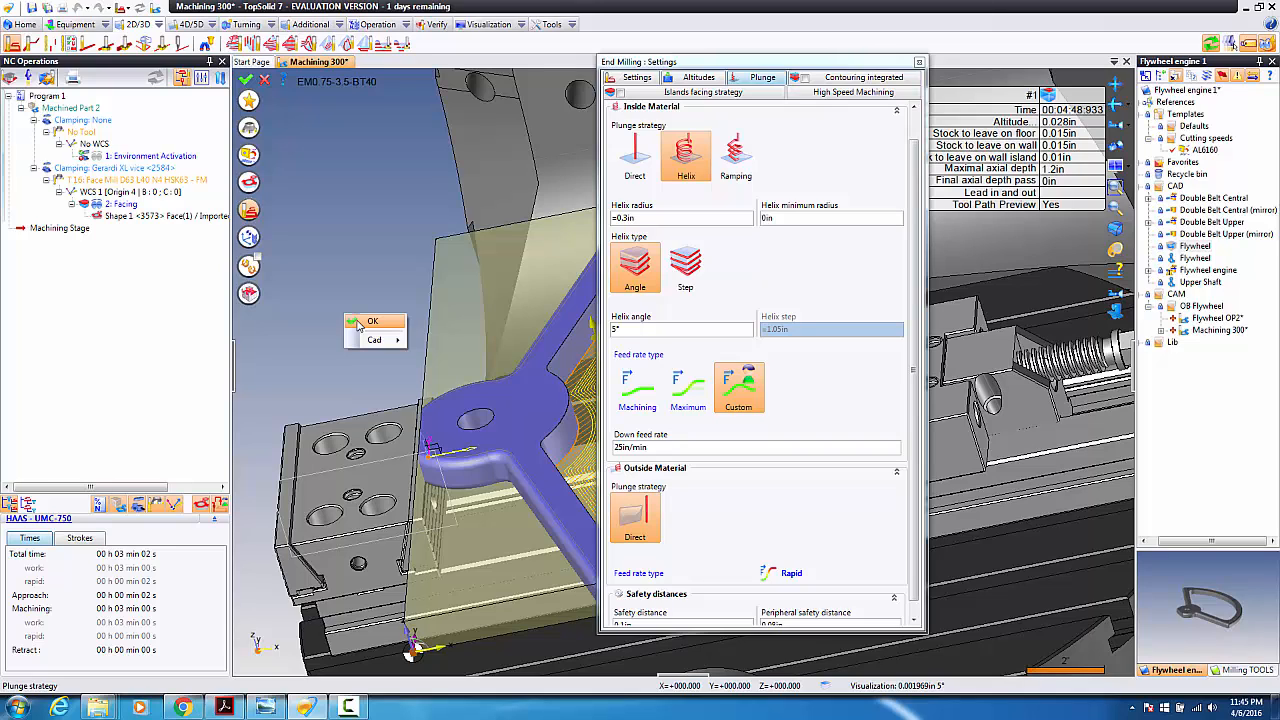
# Step: Check High Speed Machining, compute and accept the pocketing toolpath, then preview its simulation
pyautogui.click(843, 93)
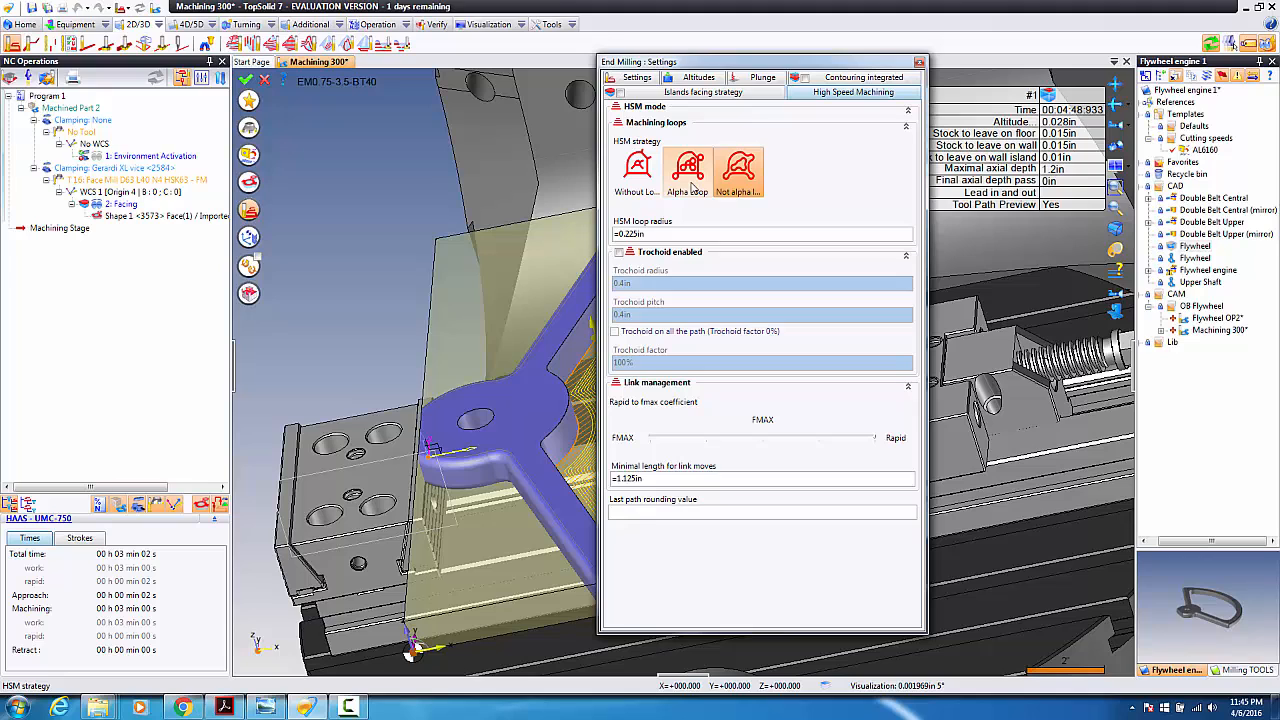
pyautogui.rightClick(398, 263)
pyautogui.click(420, 268)
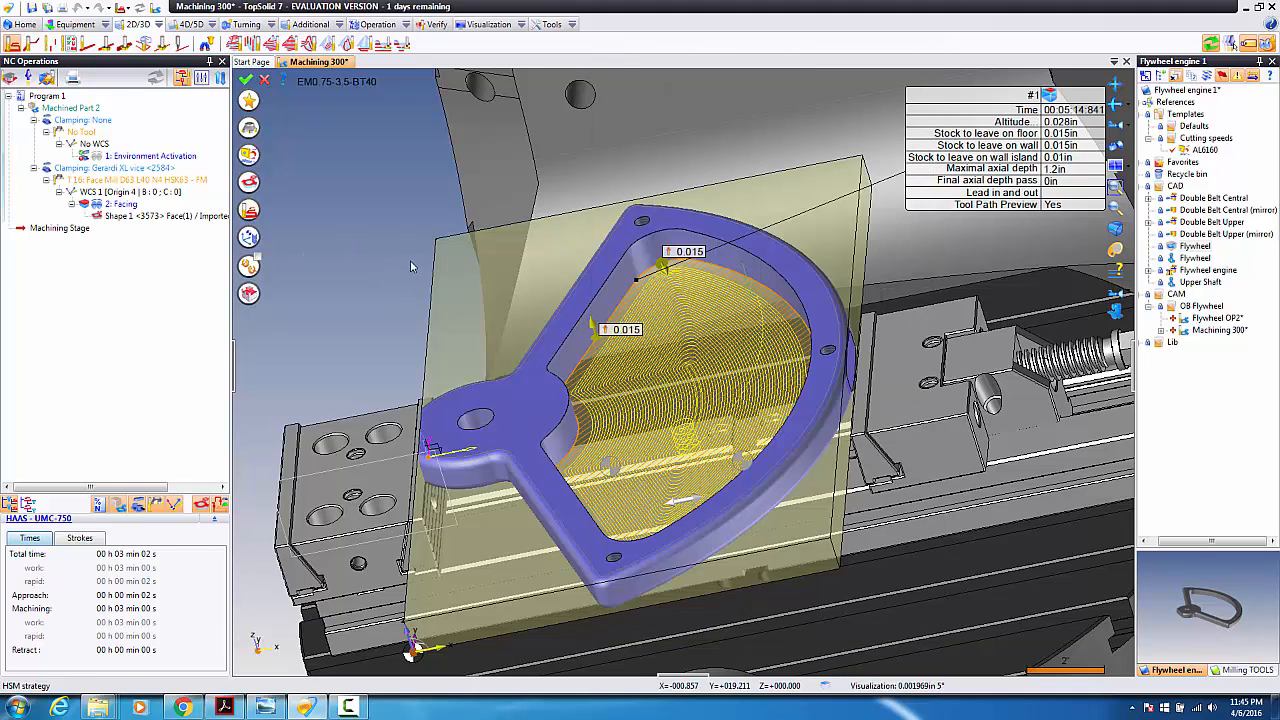
pyautogui.rightClick(395, 262)
pyautogui.click(380, 259)
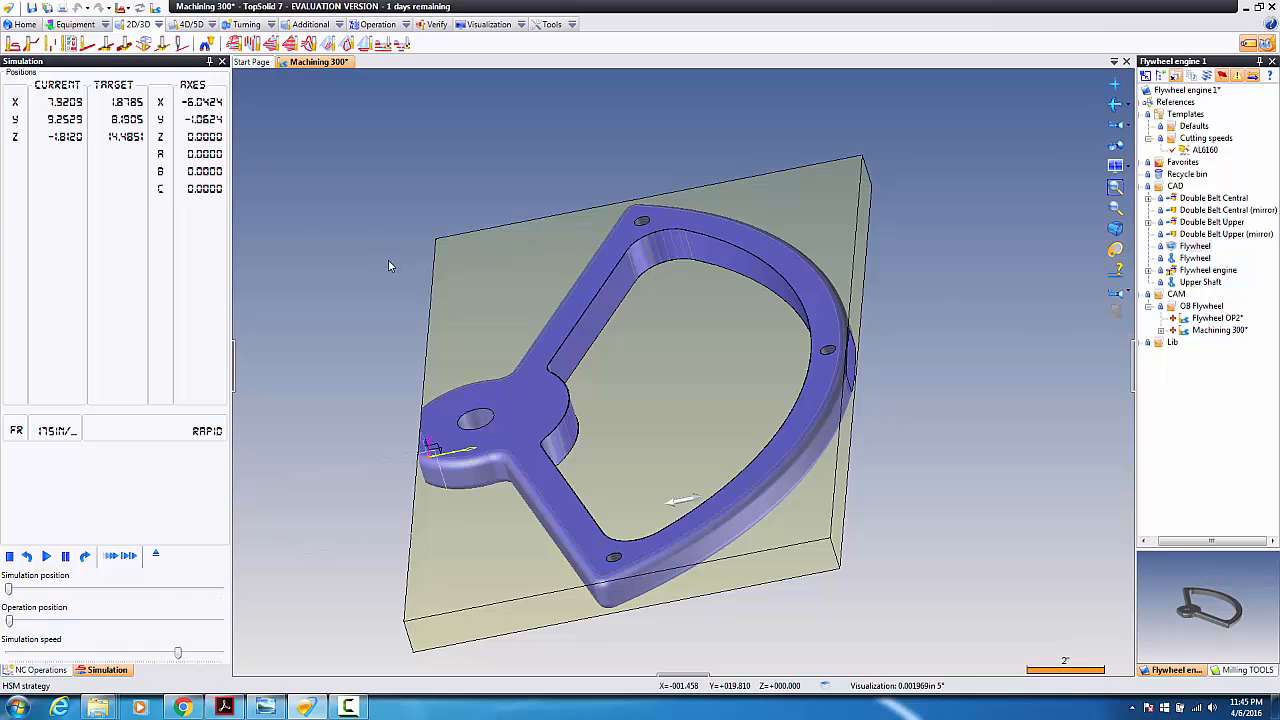
pyautogui.rightClick(387, 262)
pyautogui.click(392, 263)
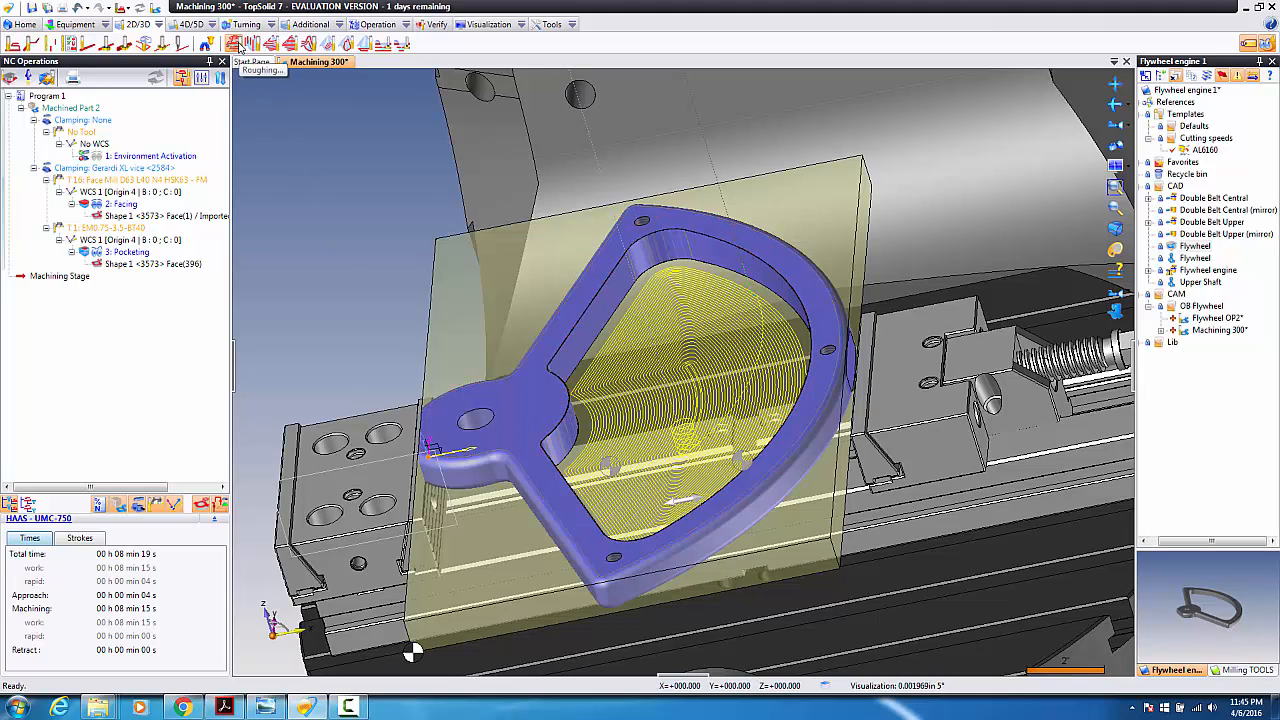
# Step: Create a Roughing operation with a 10% step over
pyautogui.click(236, 44)
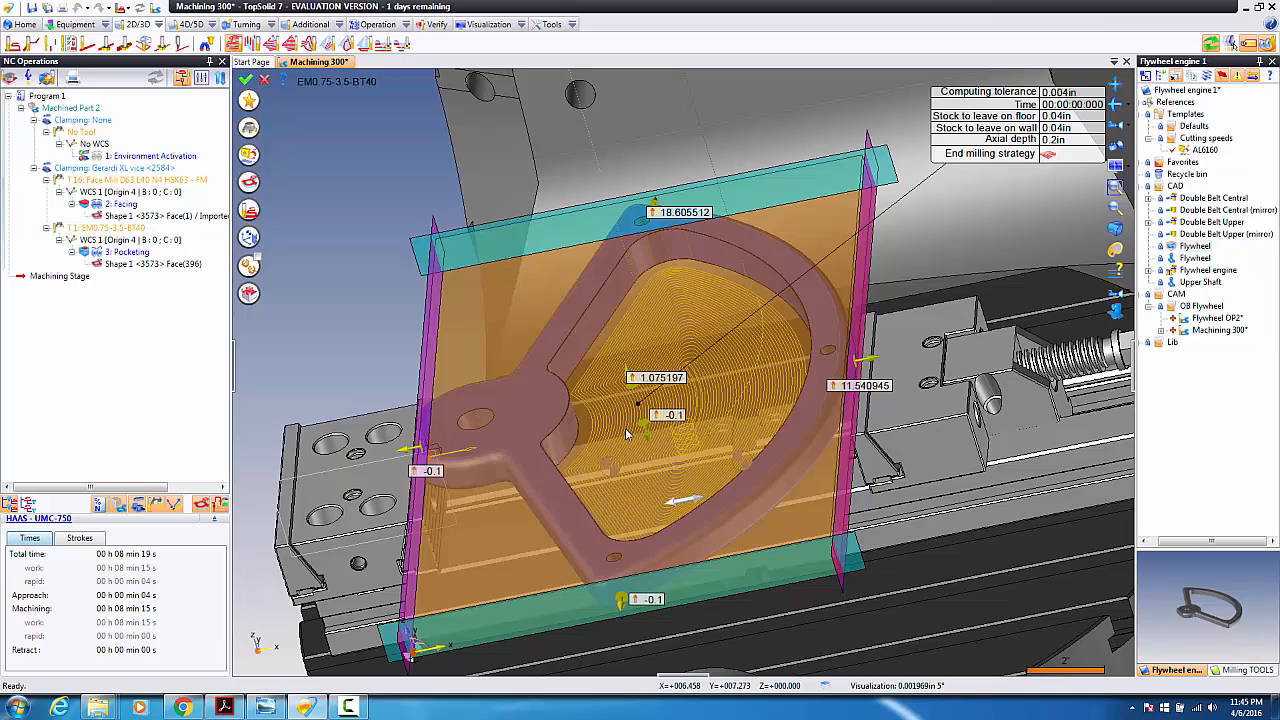
pyautogui.click(249, 156)
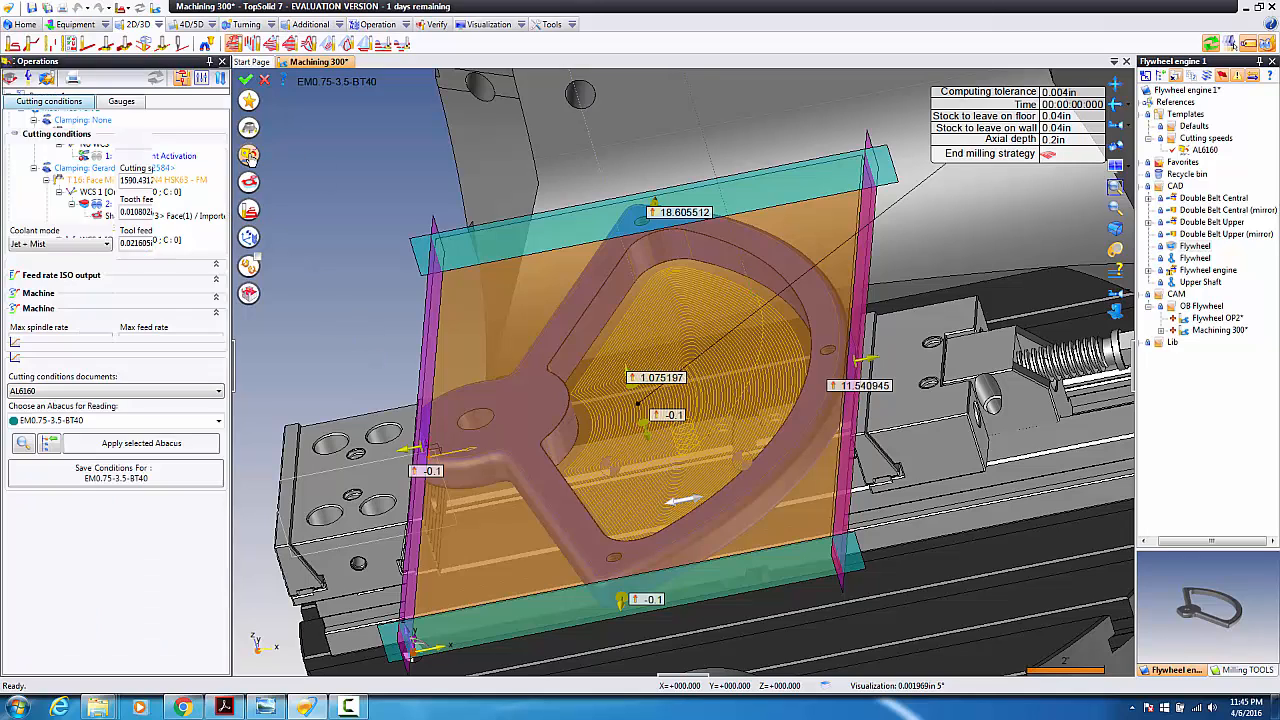
pyautogui.click(249, 156)
pyautogui.click(251, 210)
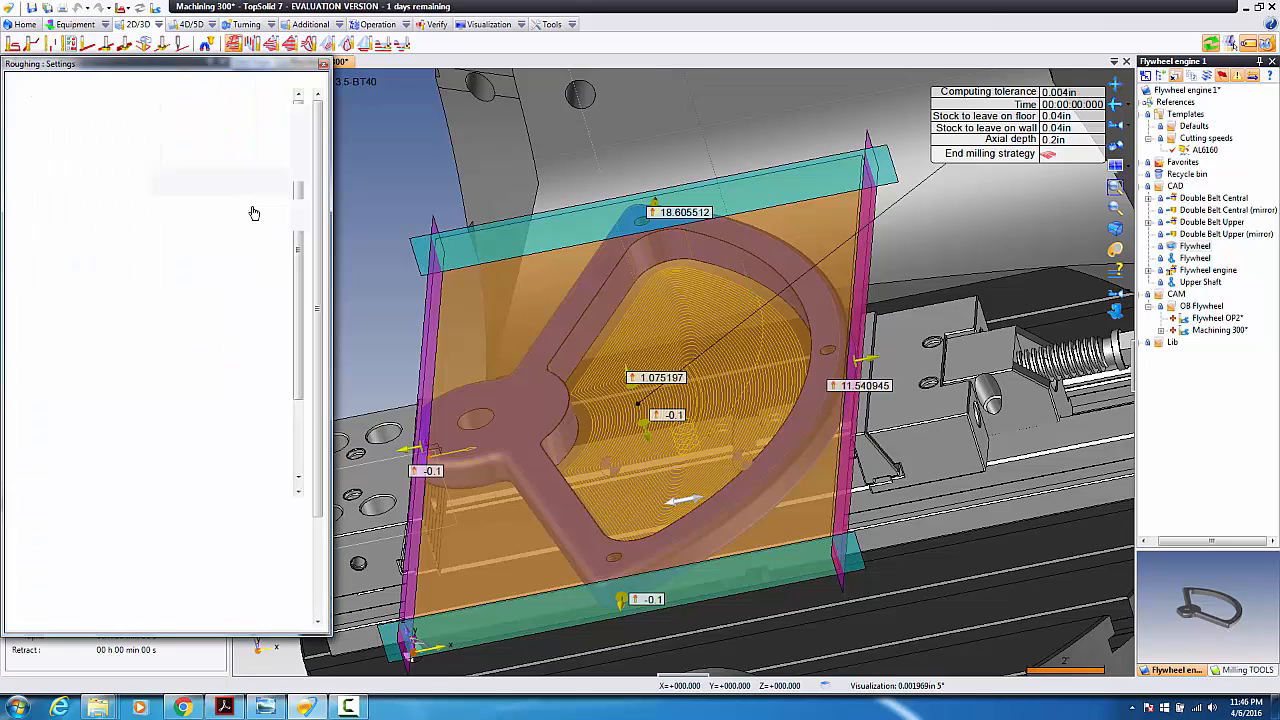
pyautogui.click(204, 236)
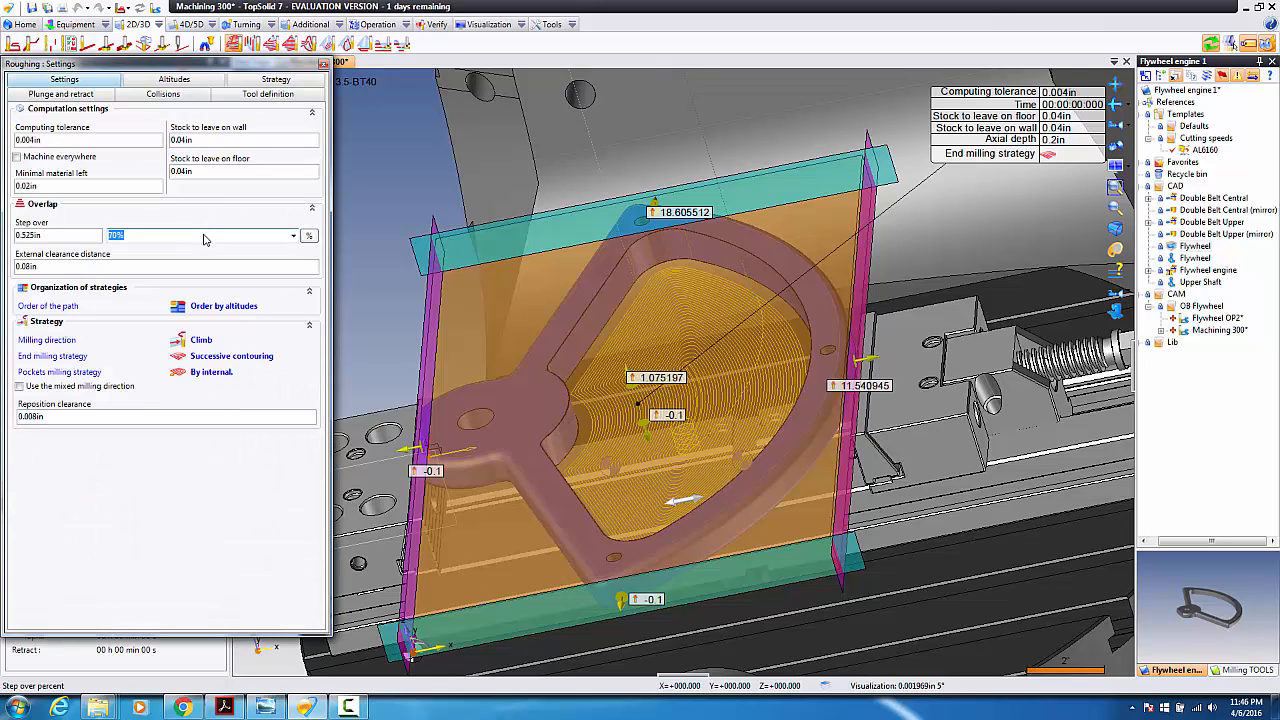
pyautogui.write('10')
pyautogui.press('Tab')
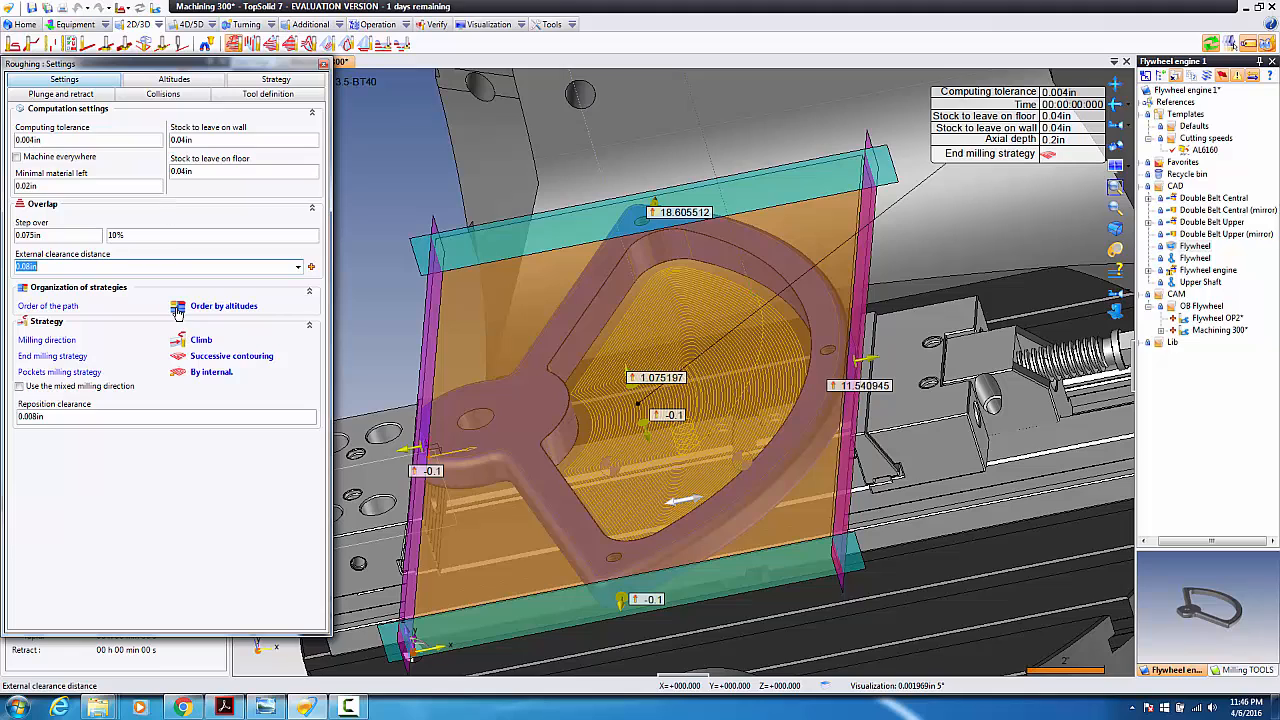
# Step: Set the roughing axial depth to 1.2 in
pyautogui.click(196, 373)
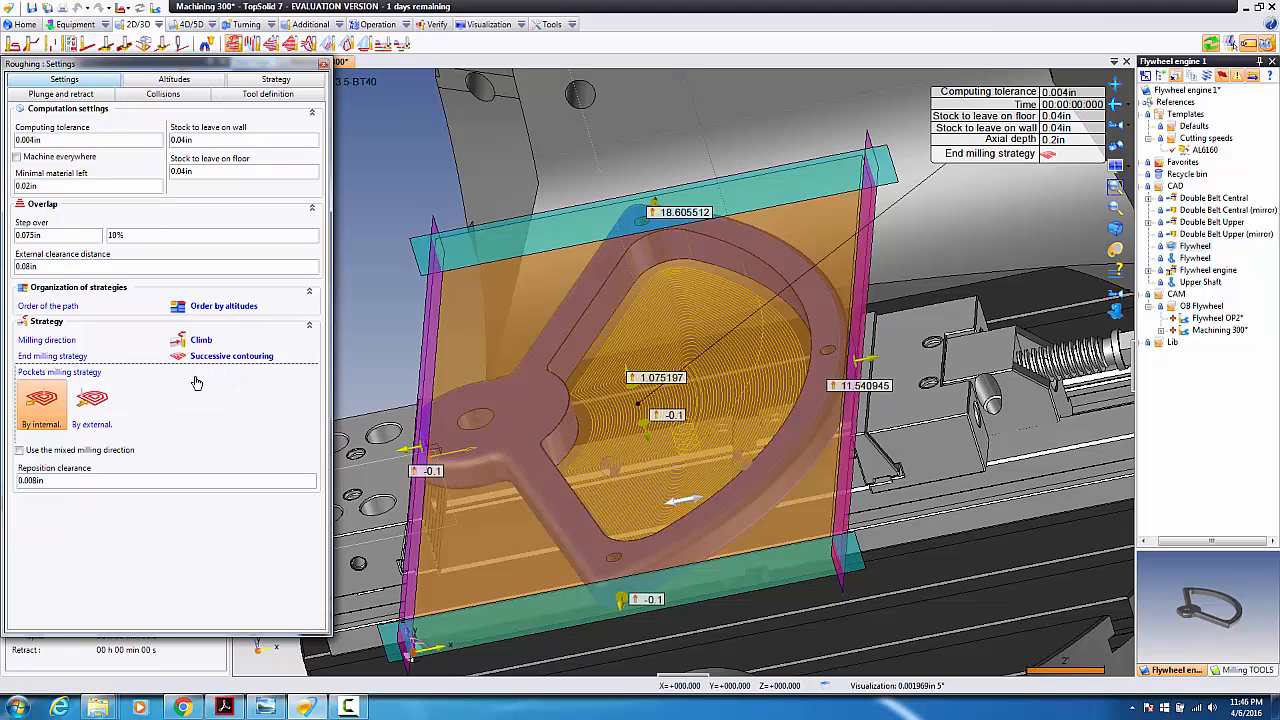
pyautogui.click(154, 80)
pyautogui.click(77, 143)
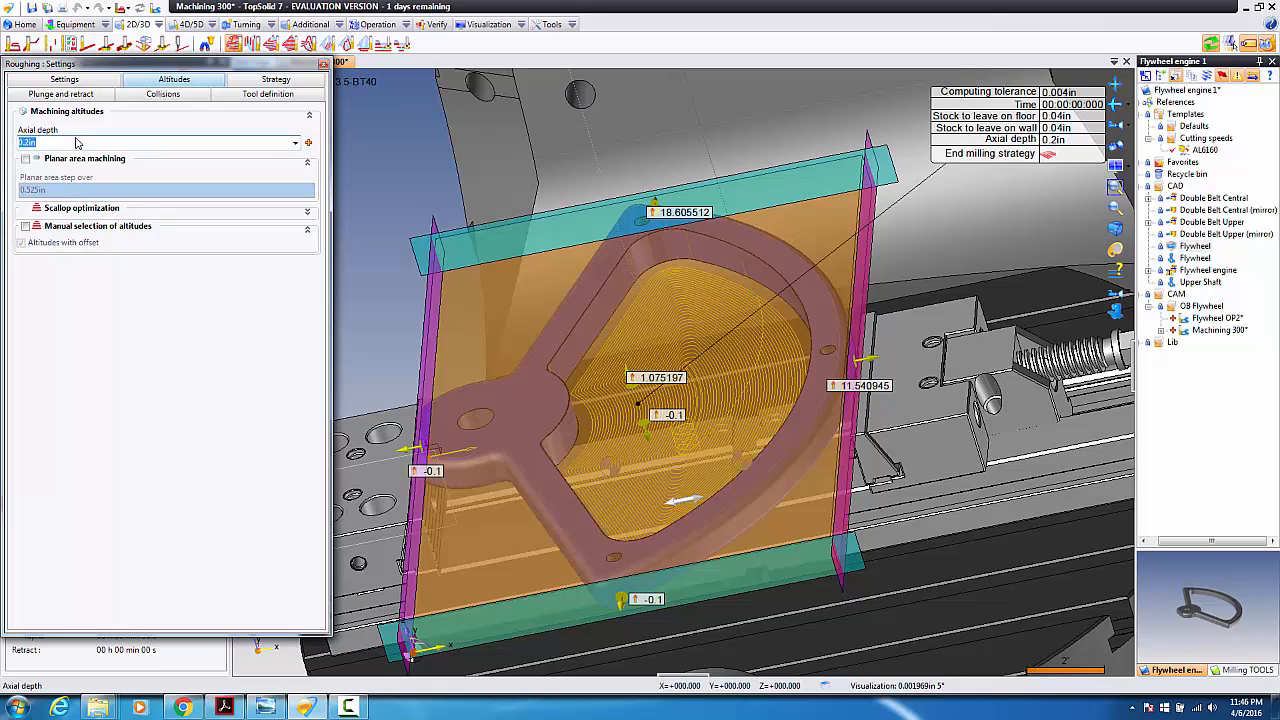
pyautogui.write('1.2')
pyautogui.press('Return')
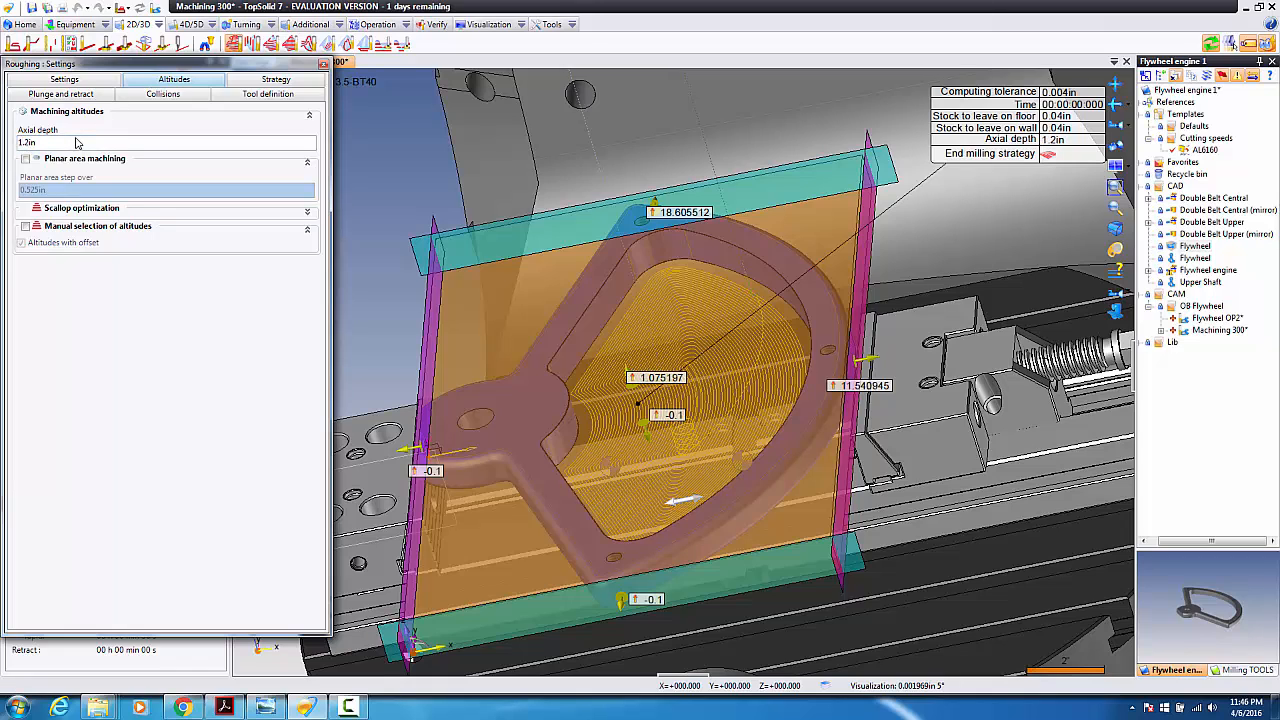
# Step: Enable retraction if necessary and optimized retraction for the roughing
pyautogui.click(260, 80)
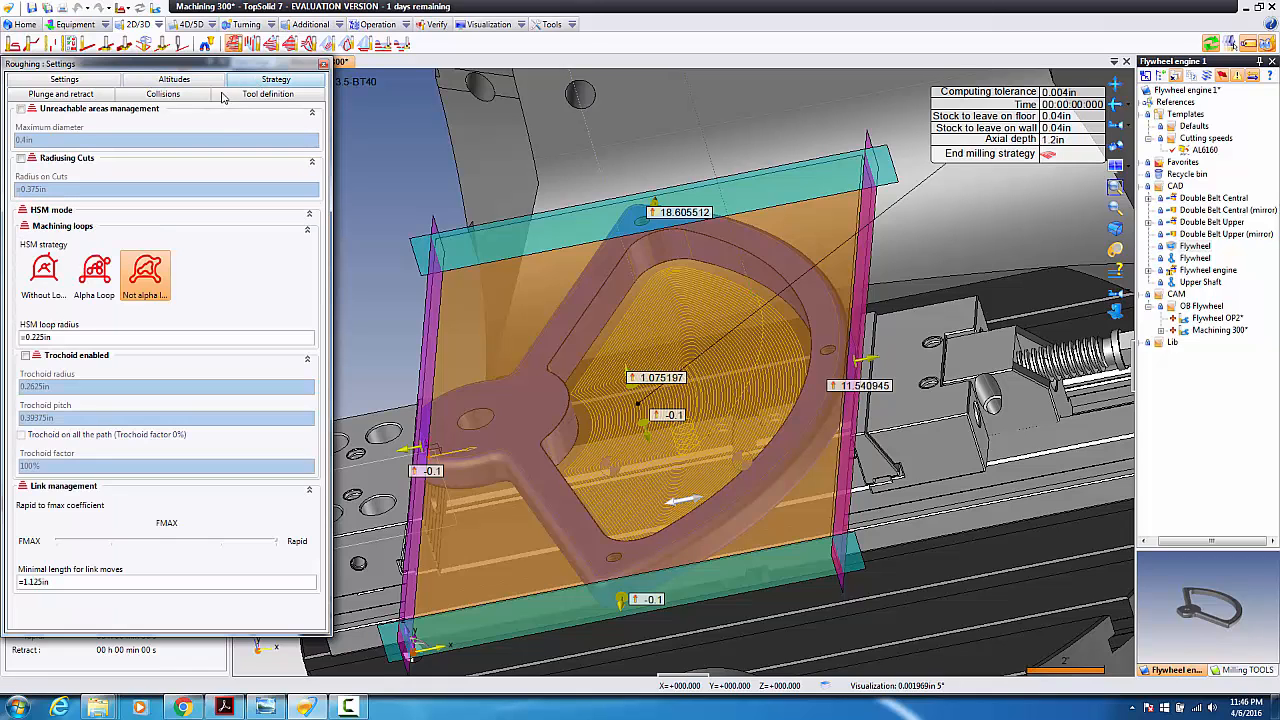
pyautogui.click(80, 94)
pyautogui.click(28, 128)
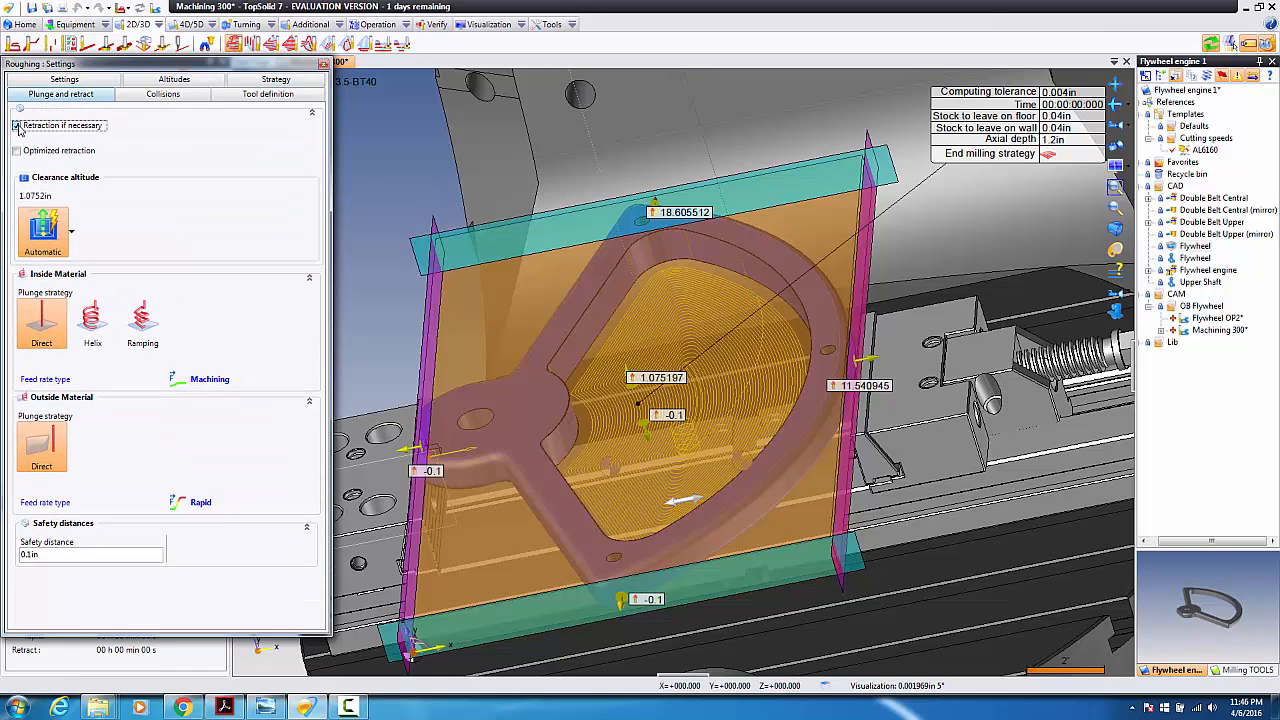
pyautogui.click(16, 150)
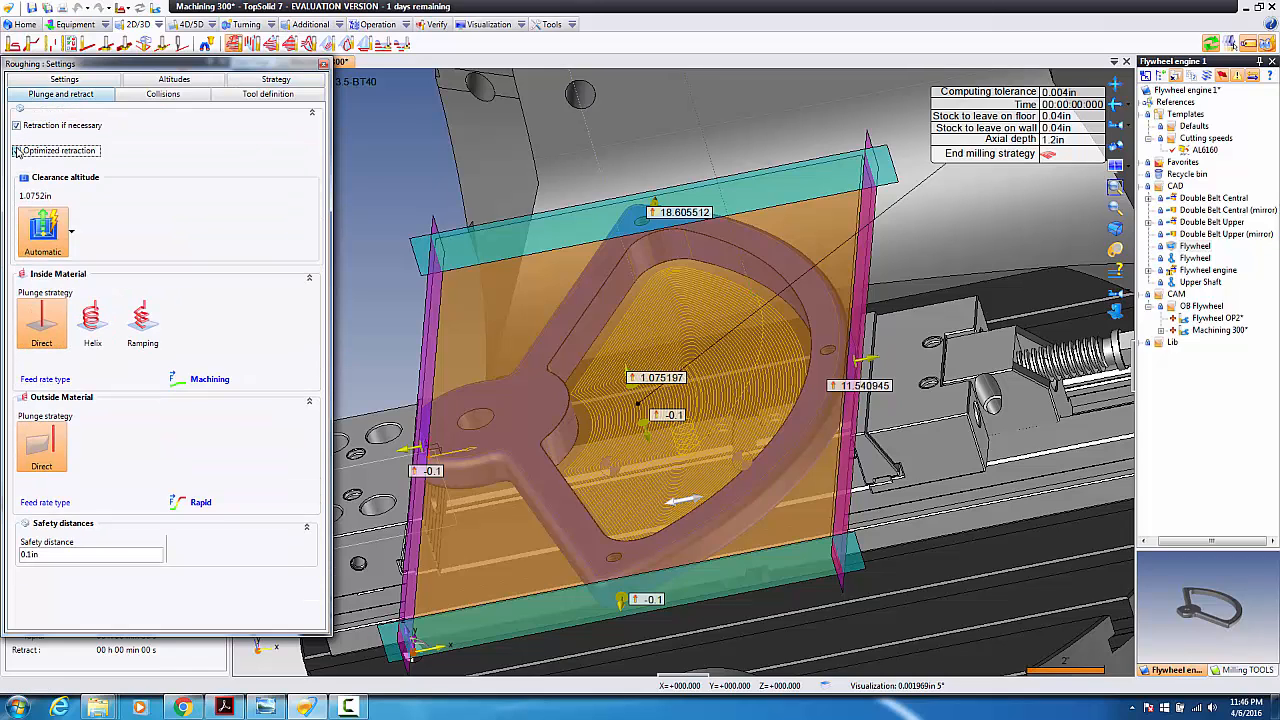
pyautogui.click(163, 94)
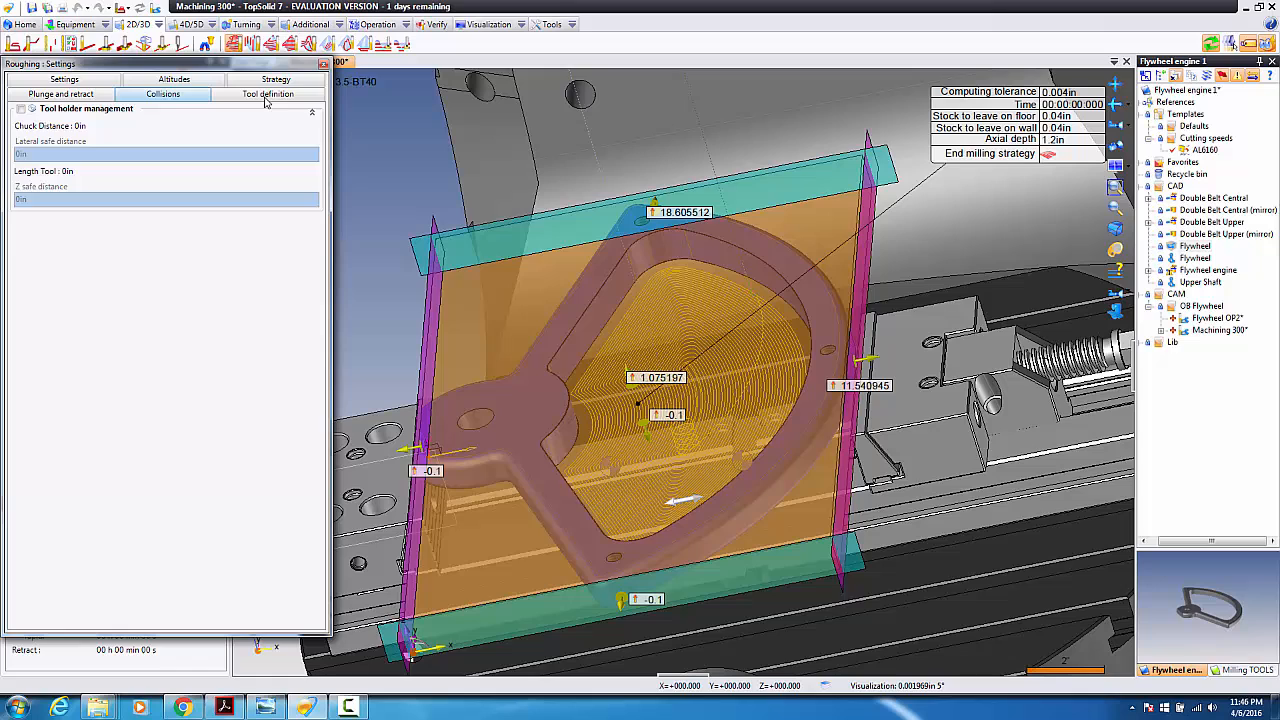
pyautogui.click(323, 64)
# Step: Validate the roughing operation and launch Verify on Program 1
pyautogui.click(246, 80)
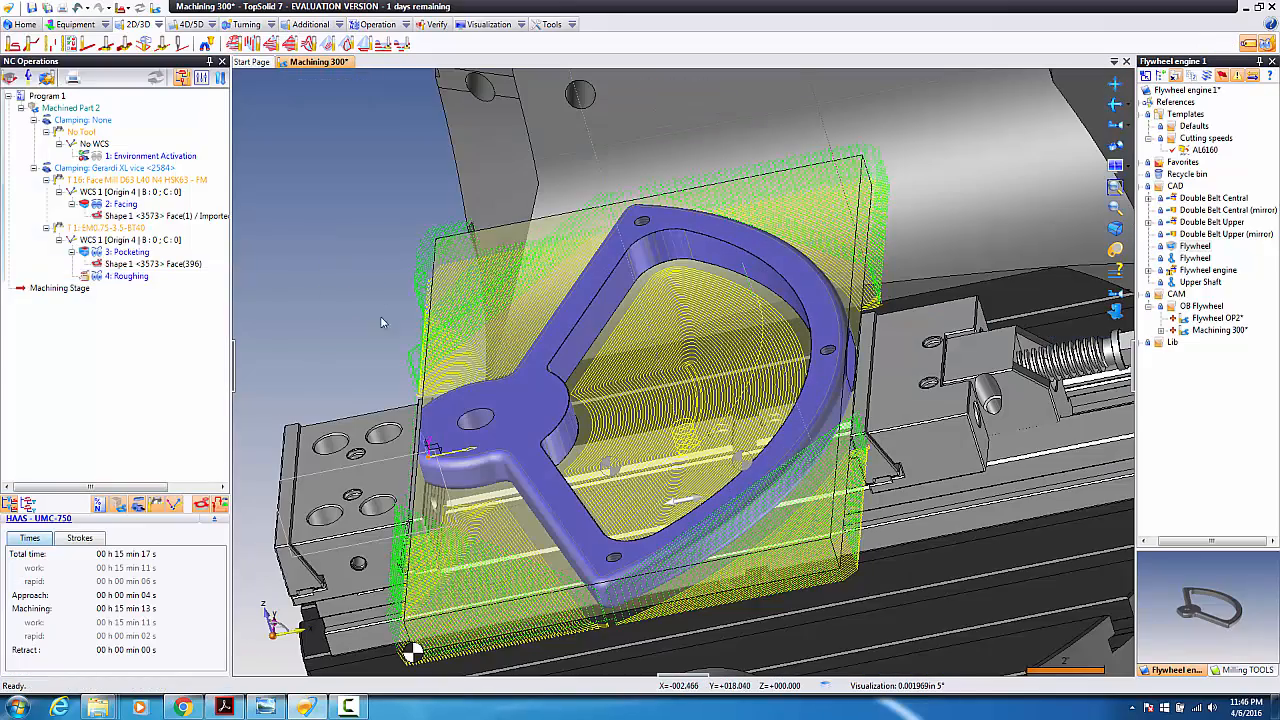
pyautogui.moveTo(366, 321); pyautogui.dragTo(478, 455, button='middle')
pyautogui.scroll(3, 478, 455)
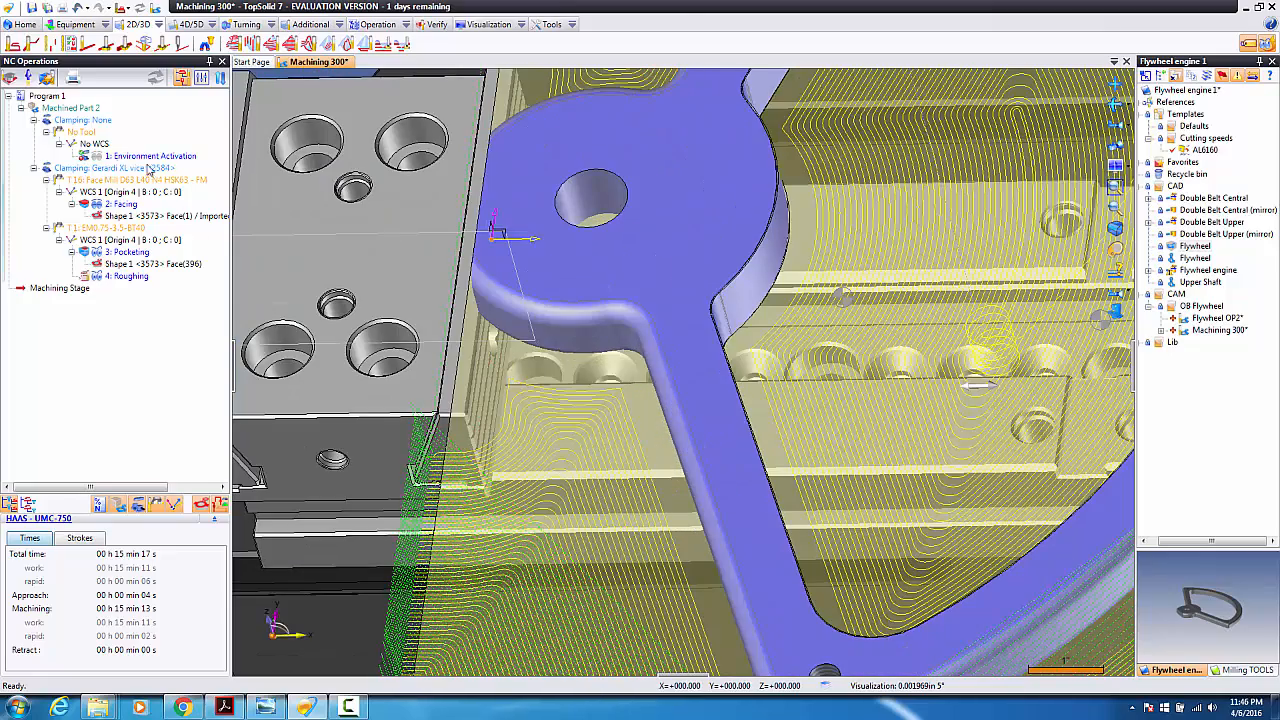
pyautogui.rightClick(45, 101)
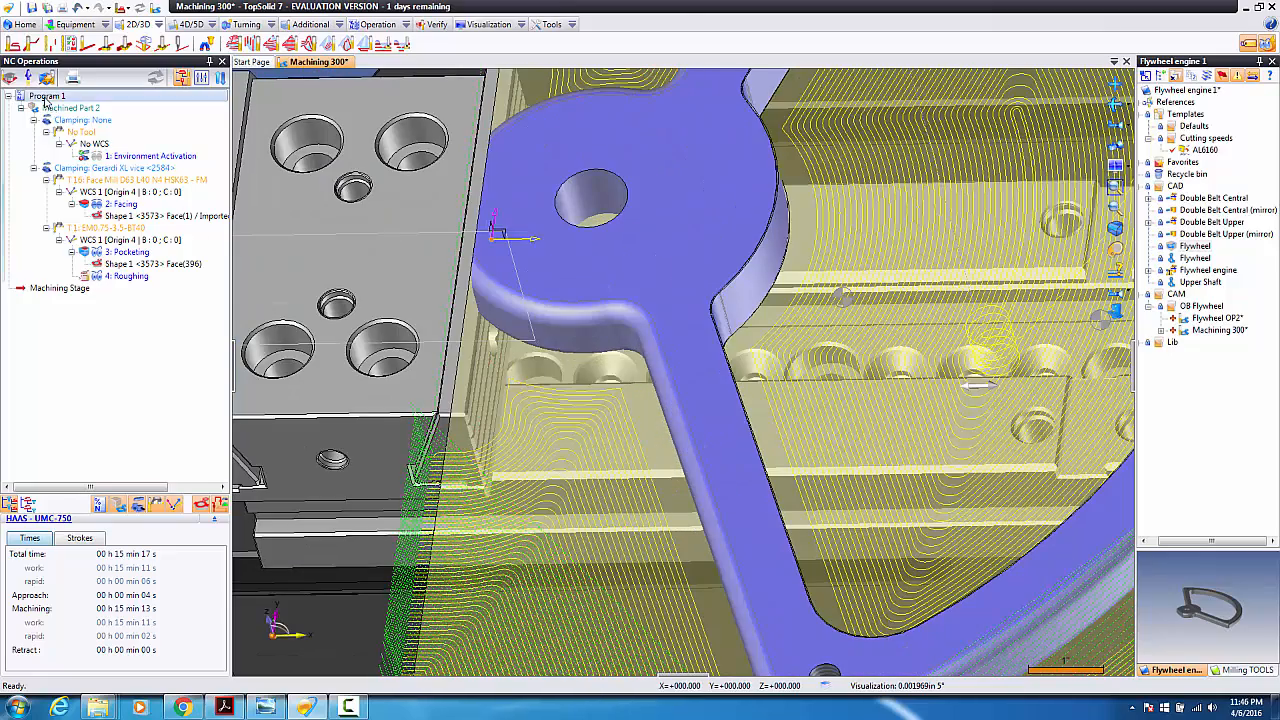
pyautogui.click(80, 179)
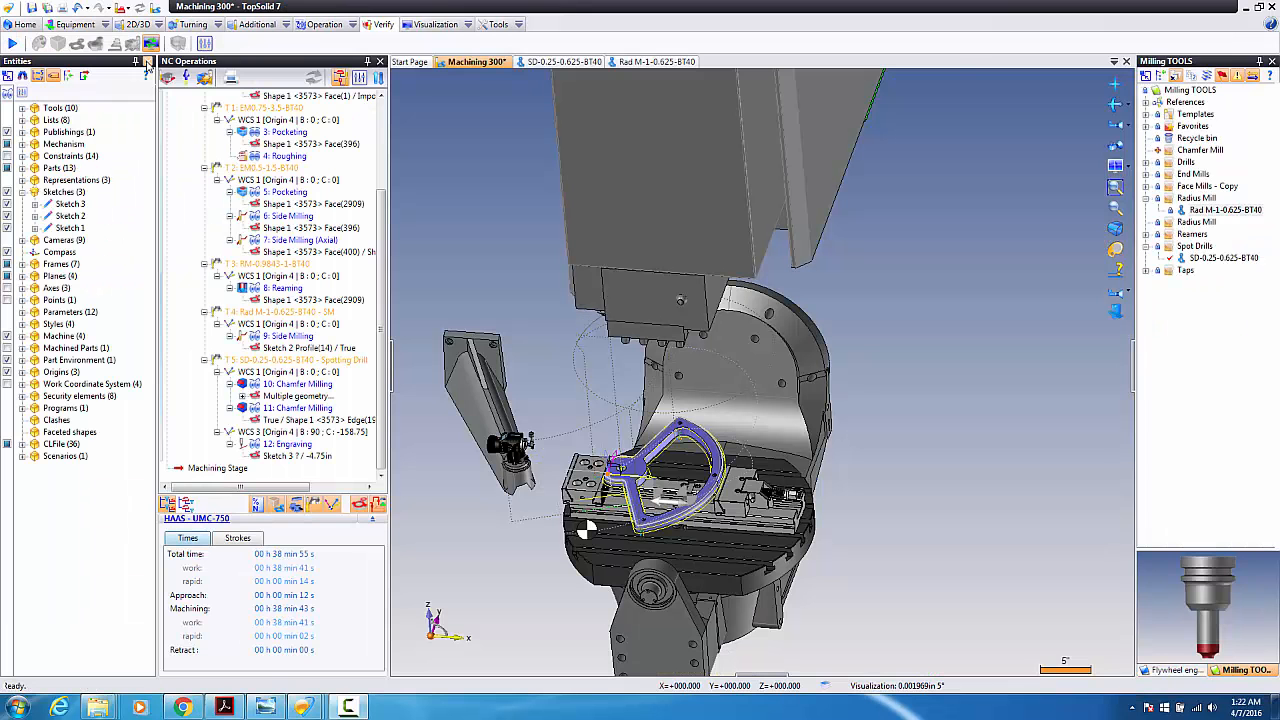
# Step: Close the side panel, zoom in on the part, and run Verify on Program 1
pyautogui.click(146, 62)
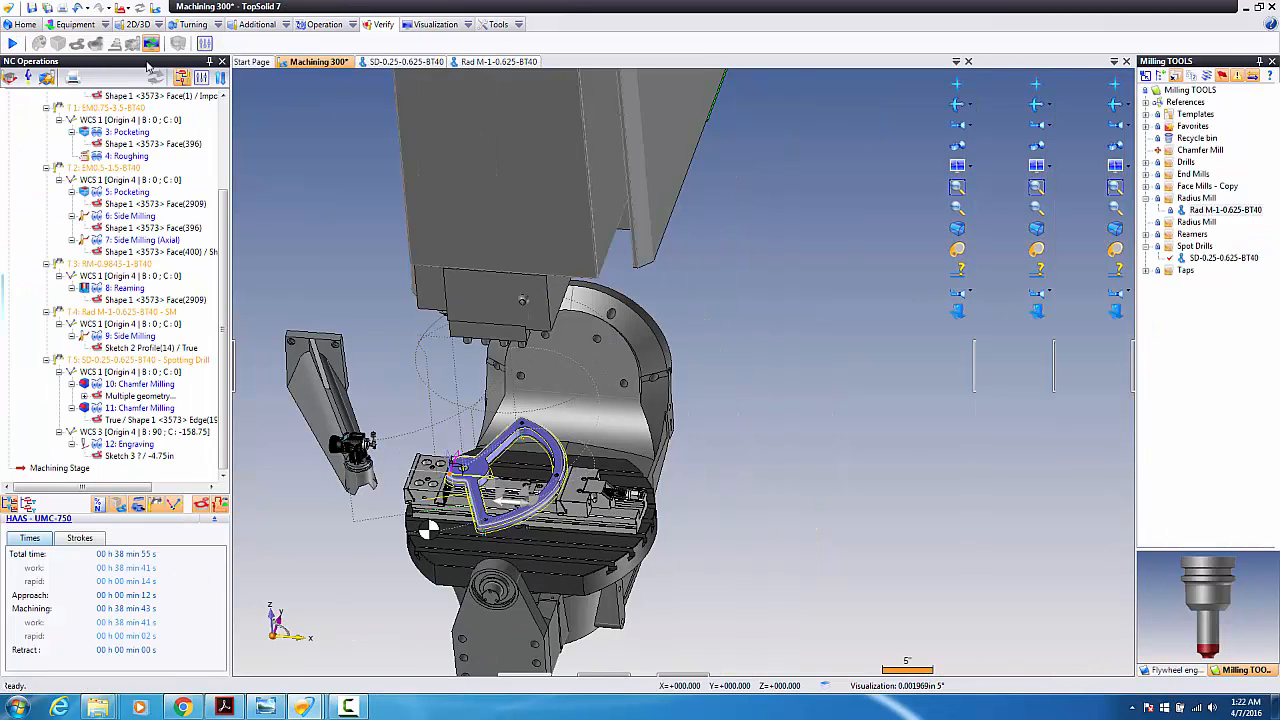
pyautogui.scroll(5, 555, 505)
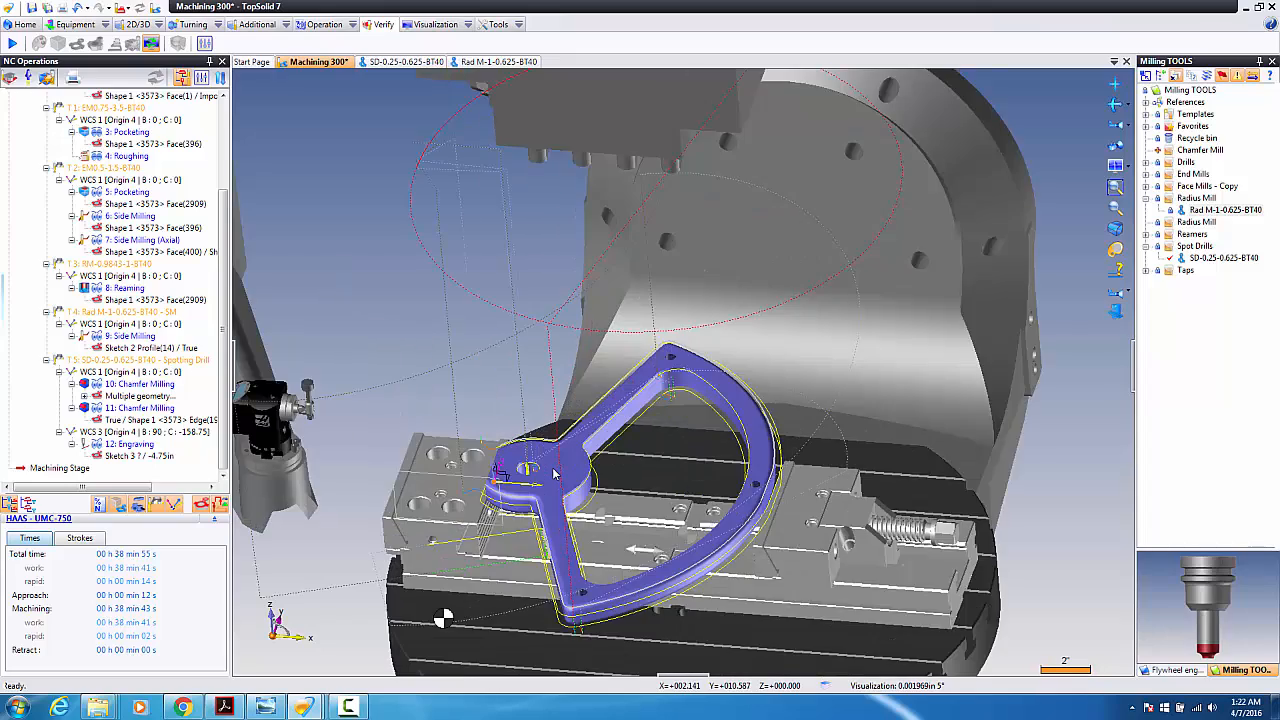
pyautogui.scroll(3, 560, 466)
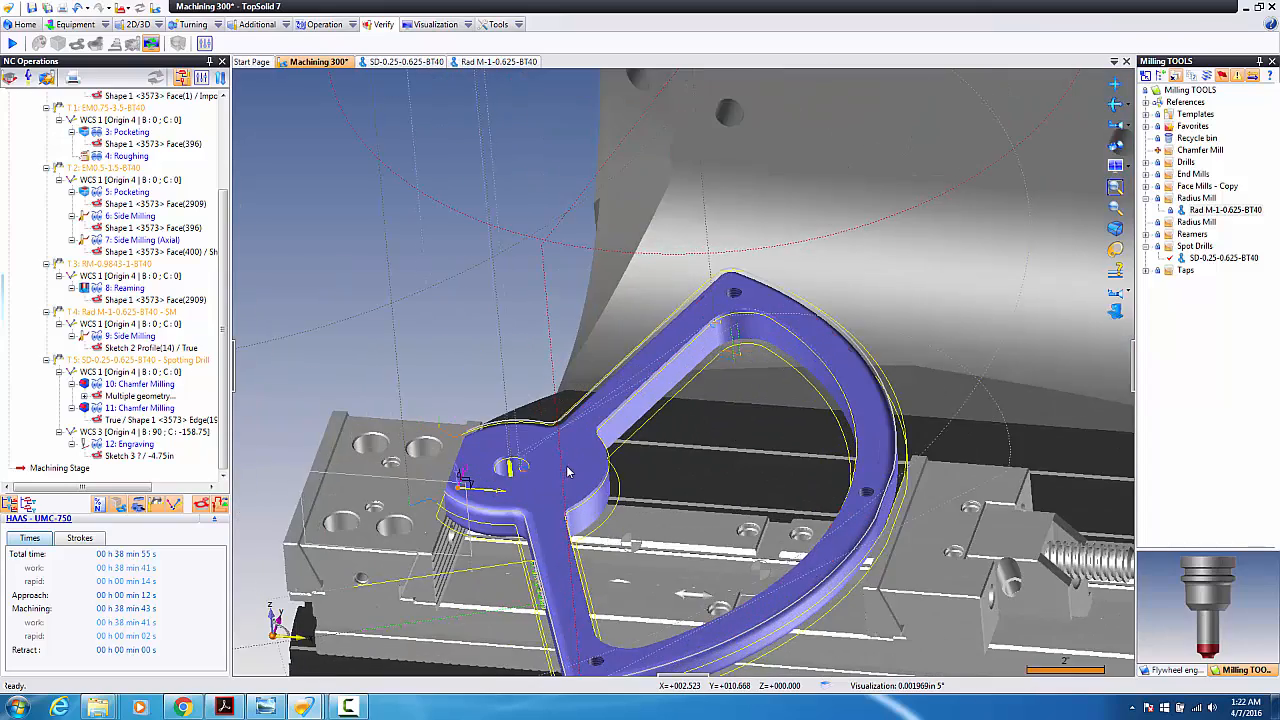
pyautogui.moveTo(569, 471)
pyautogui.mouseDown(button='middle')
pyautogui.moveTo(580, 474)
pyautogui.moveTo(571, 460)
pyautogui.mouseUp(button='middle')
pyautogui.moveTo(220, 355); pyautogui.dragTo(226, 252)
pyautogui.rightClick(55, 101)
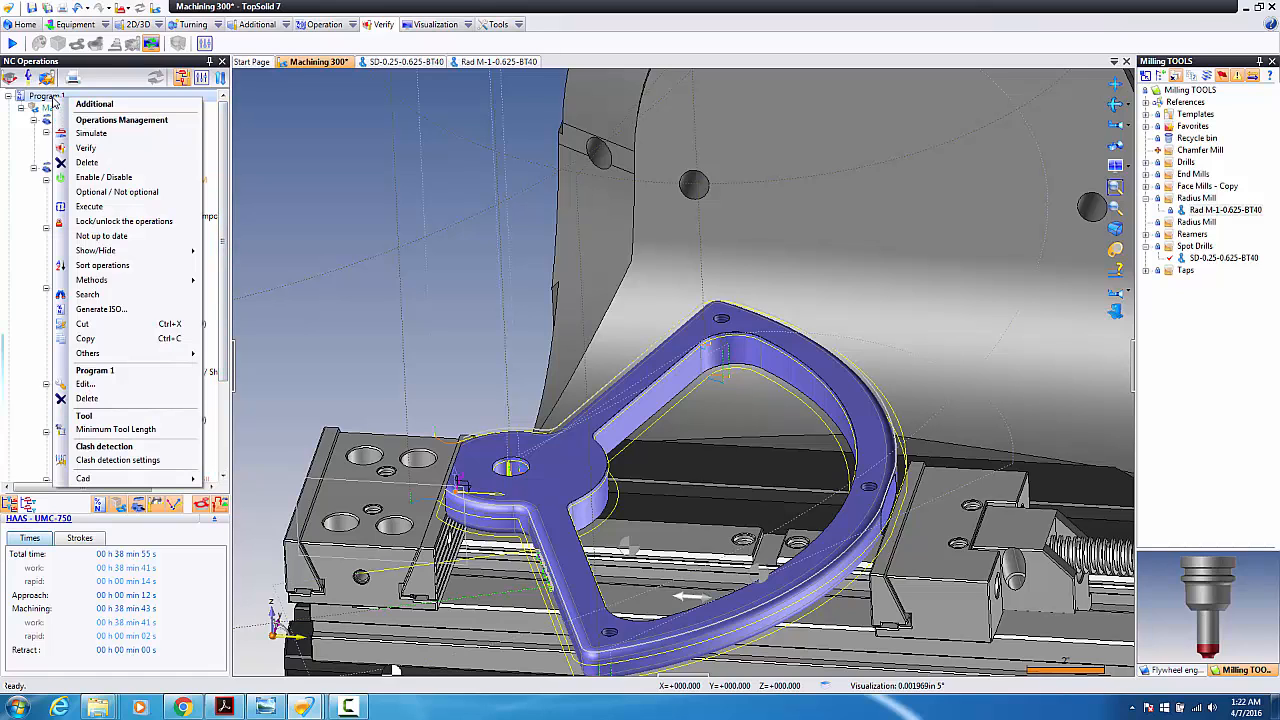
pyautogui.click(104, 148)
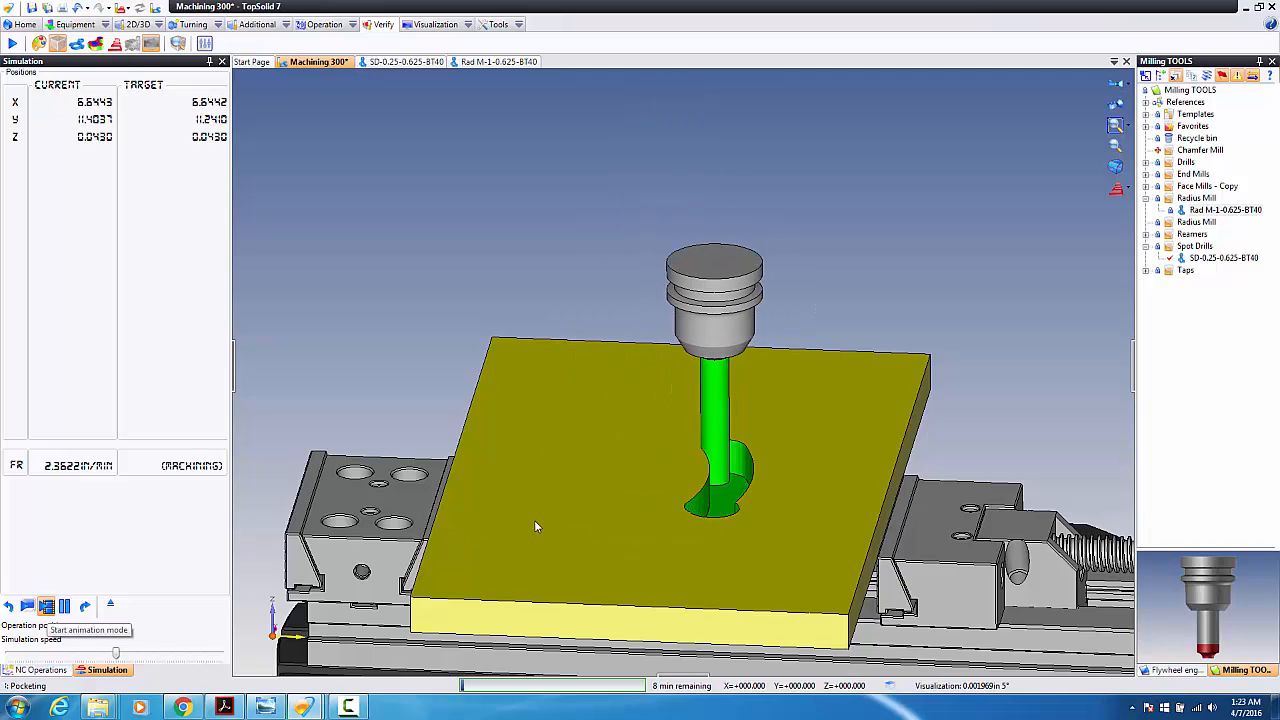
# Step: Run the simulation at maximum speed and orbit to watch roughing and pocketing cut the flywheel
pyautogui.scroll(-3, 618, 519)
pyautogui.scroll(3, 678, 541)
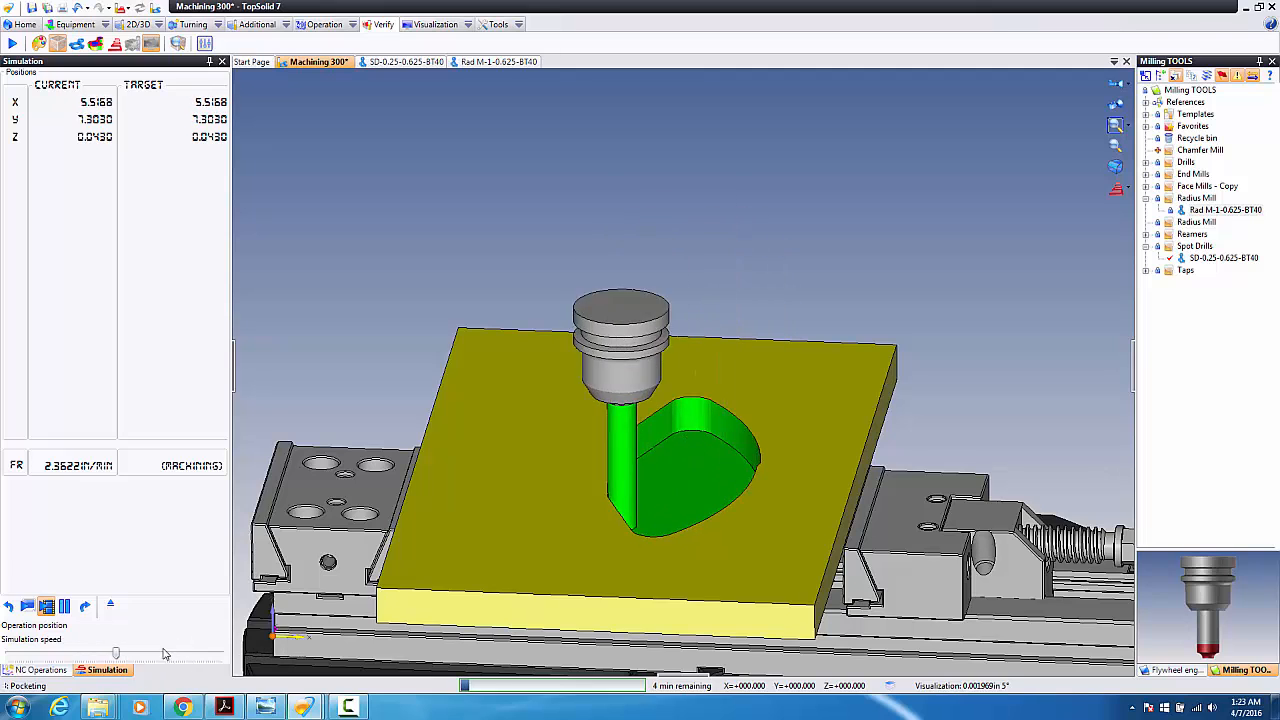
pyautogui.moveTo(190, 658); pyautogui.dragTo(273, 663)
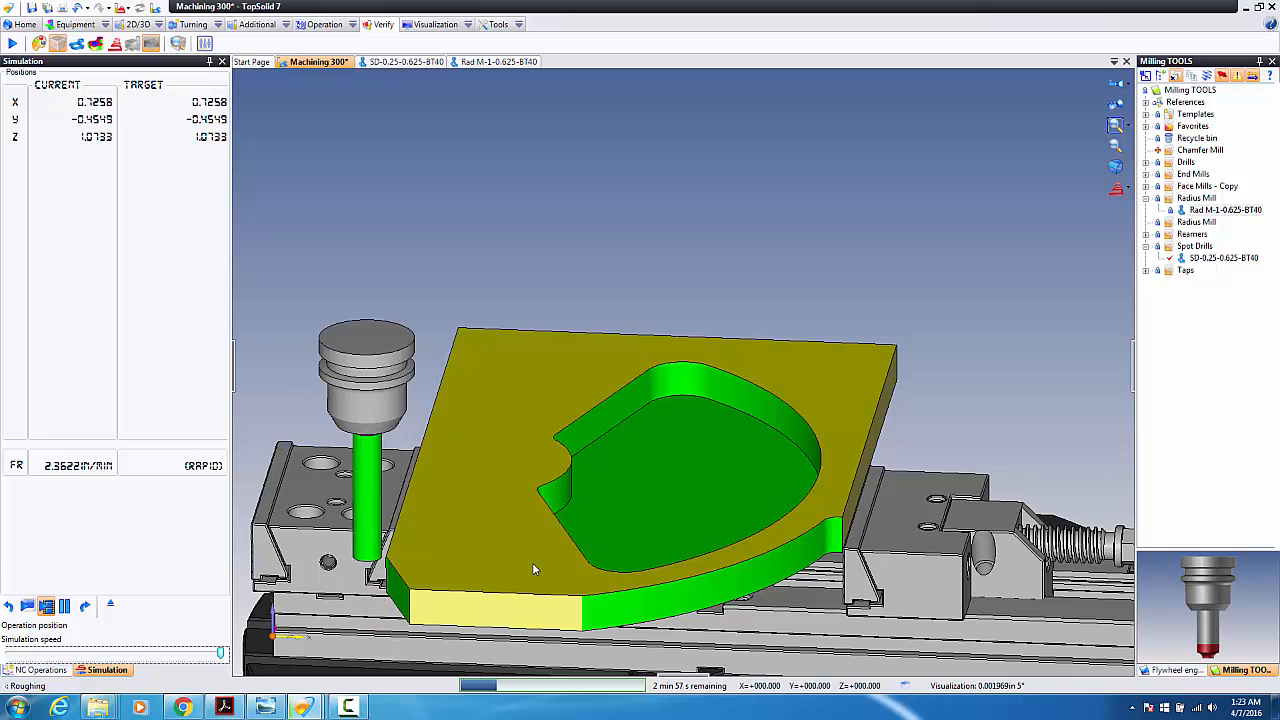
pyautogui.moveTo(485, 556); pyautogui.dragTo(492, 518, button='middle')
pyautogui.scroll(5, 403, 627)
pyautogui.moveTo(413, 574); pyautogui.dragTo(427, 585, button='middle')
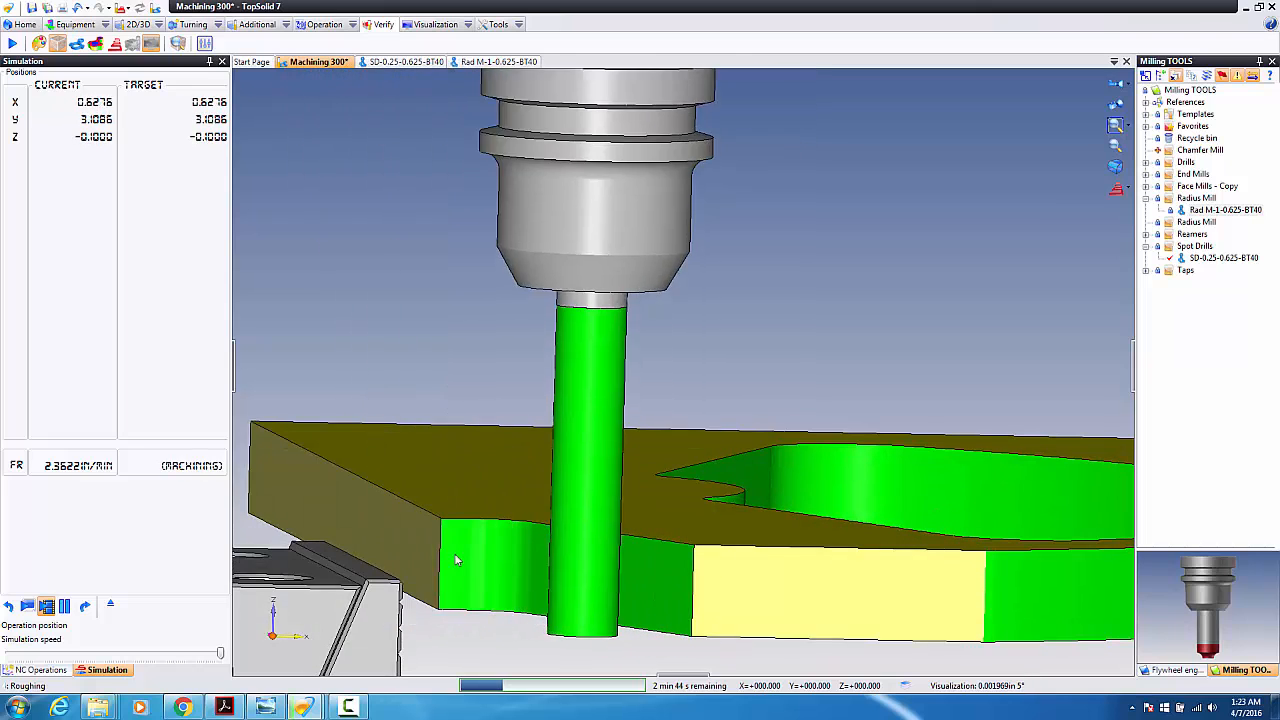
pyautogui.scroll(-4, 555, 491)
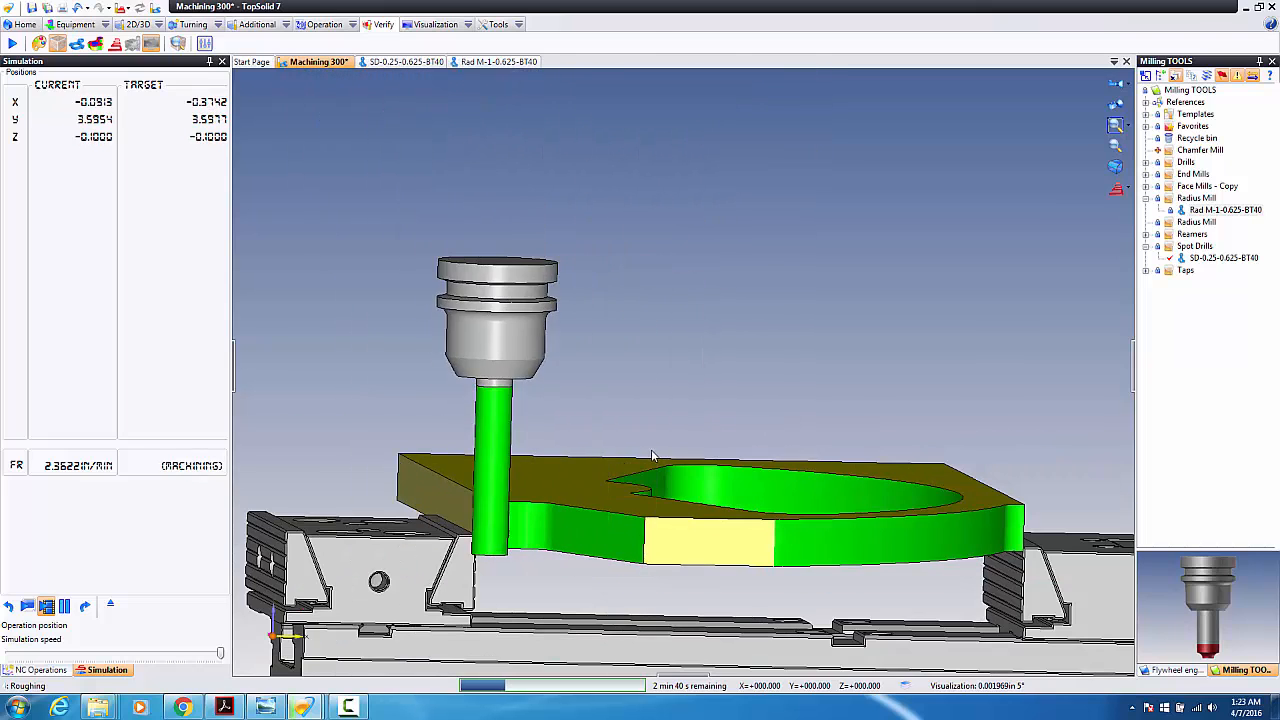
pyautogui.moveTo(652, 451); pyautogui.dragTo(627, 478, button='middle')
pyautogui.scroll(-1, 624, 470)
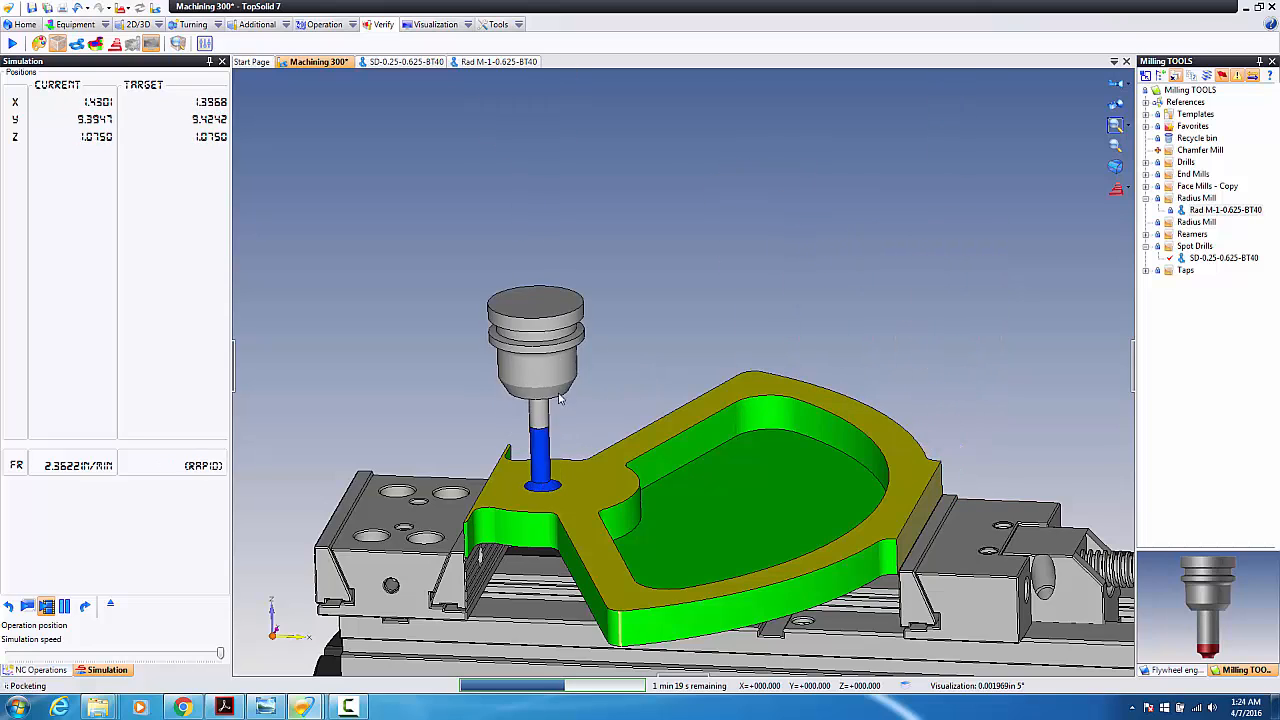
# Step: Watch the side milling and chamfering from several orbited and zoomed angles
pyautogui.moveTo(574, 534); pyautogui.dragTo(537, 466, button='middle')
pyautogui.scroll(3, 540, 466)
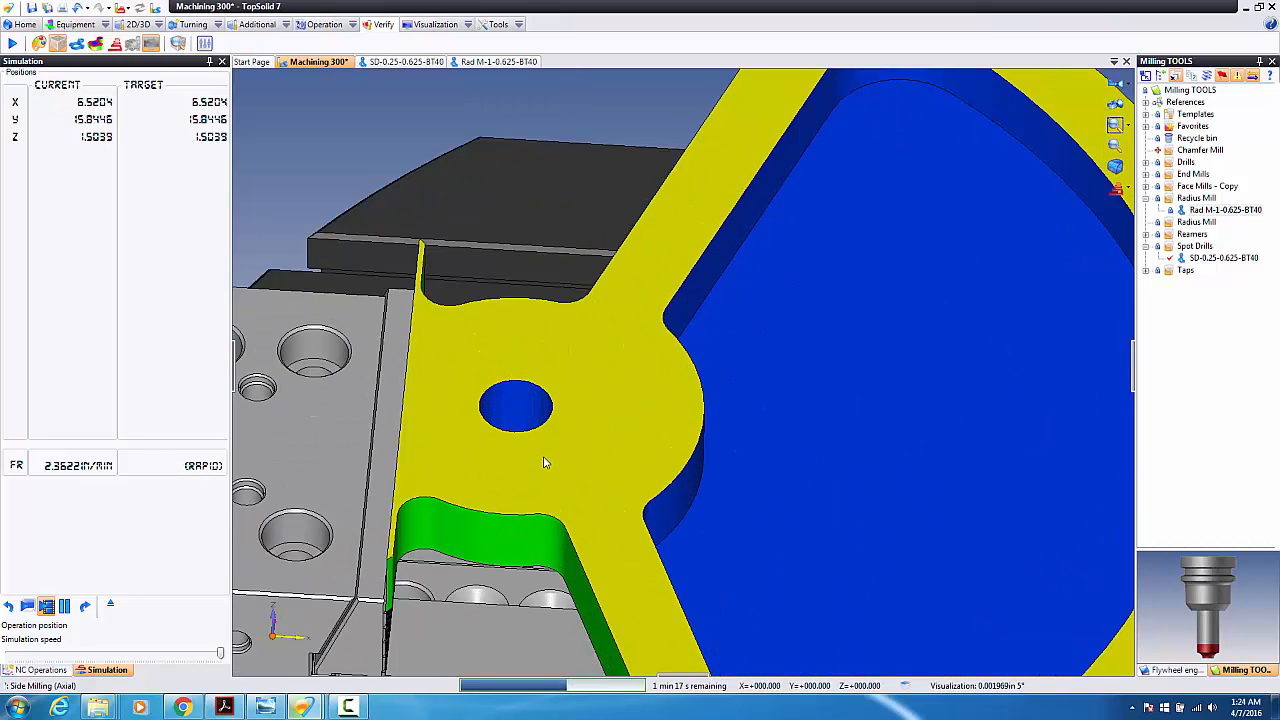
pyautogui.scroll(-1, 530, 464)
pyautogui.scroll(1, 524, 470)
pyautogui.scroll(-5, 530, 465)
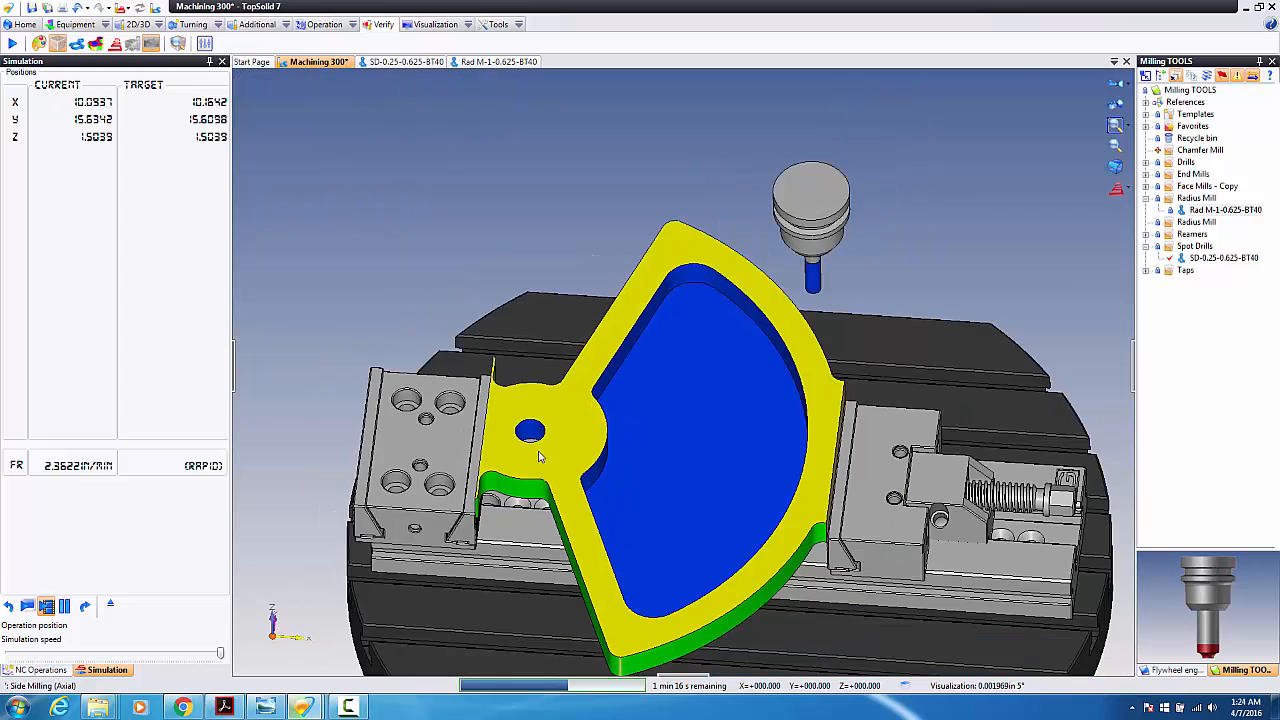
pyautogui.moveTo(604, 427); pyautogui.dragTo(605, 415, button='middle')
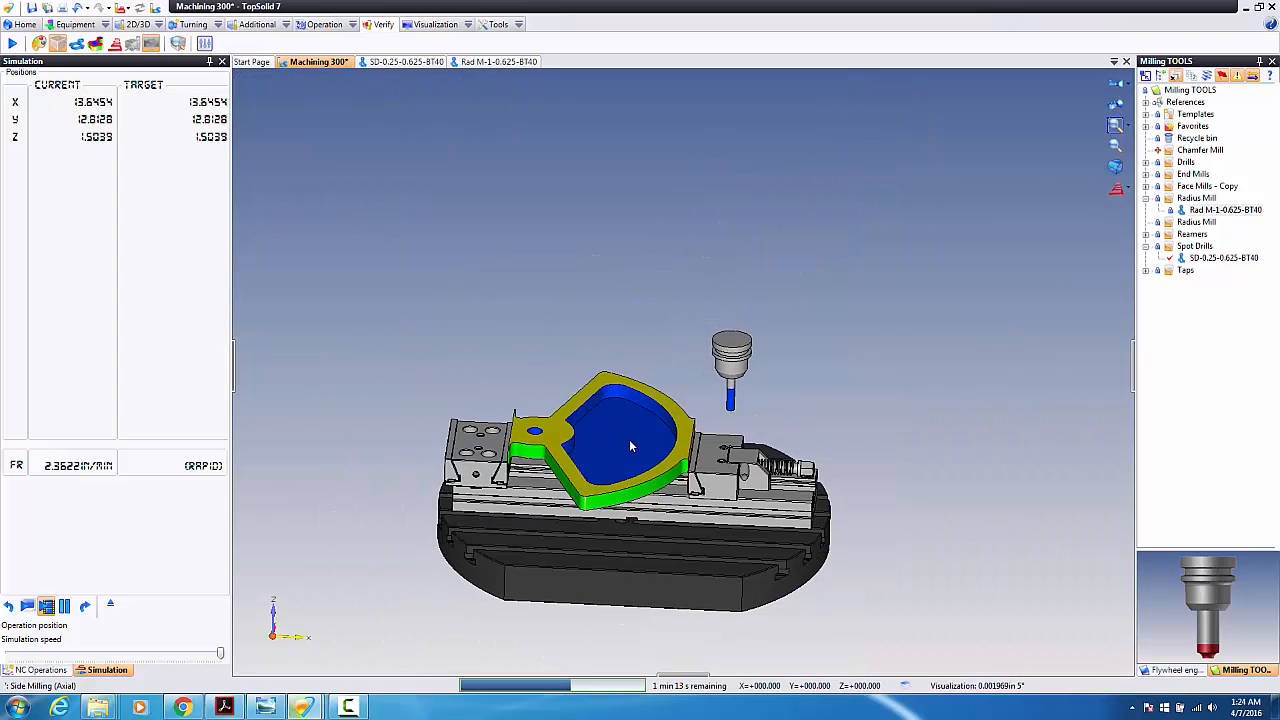
pyautogui.scroll(1, 631, 447)
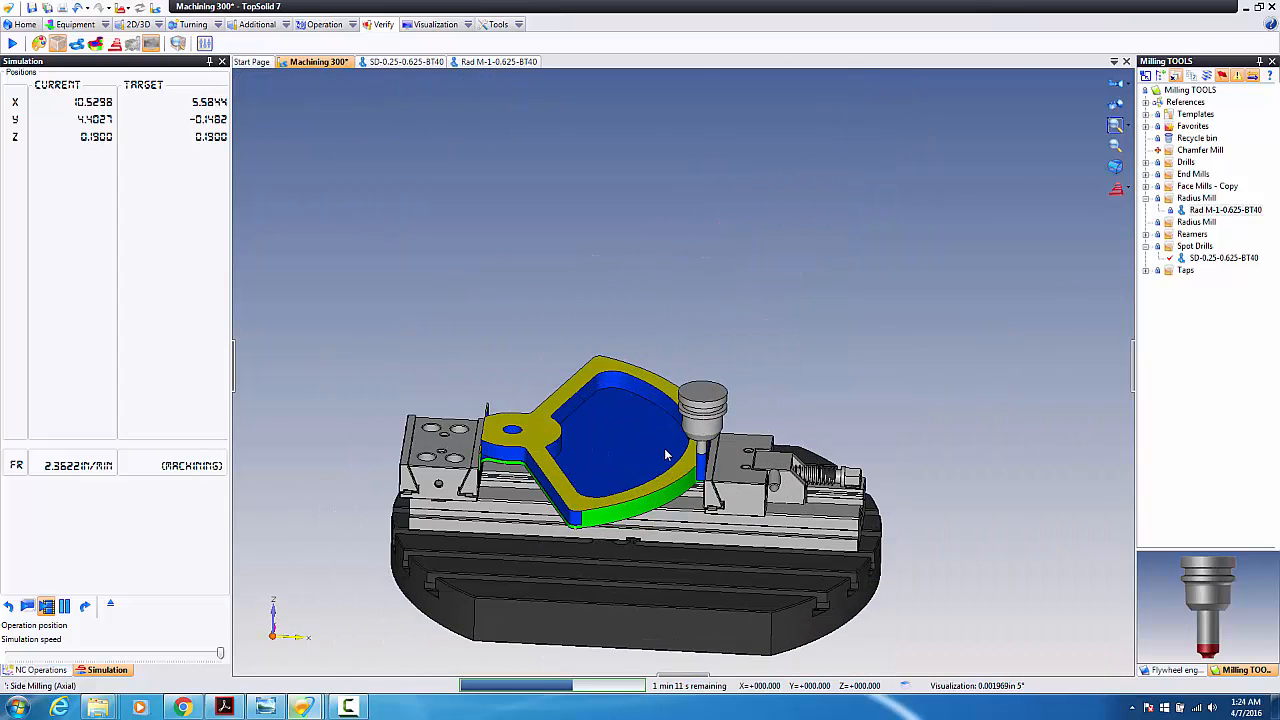
pyautogui.scroll(1, 533, 452)
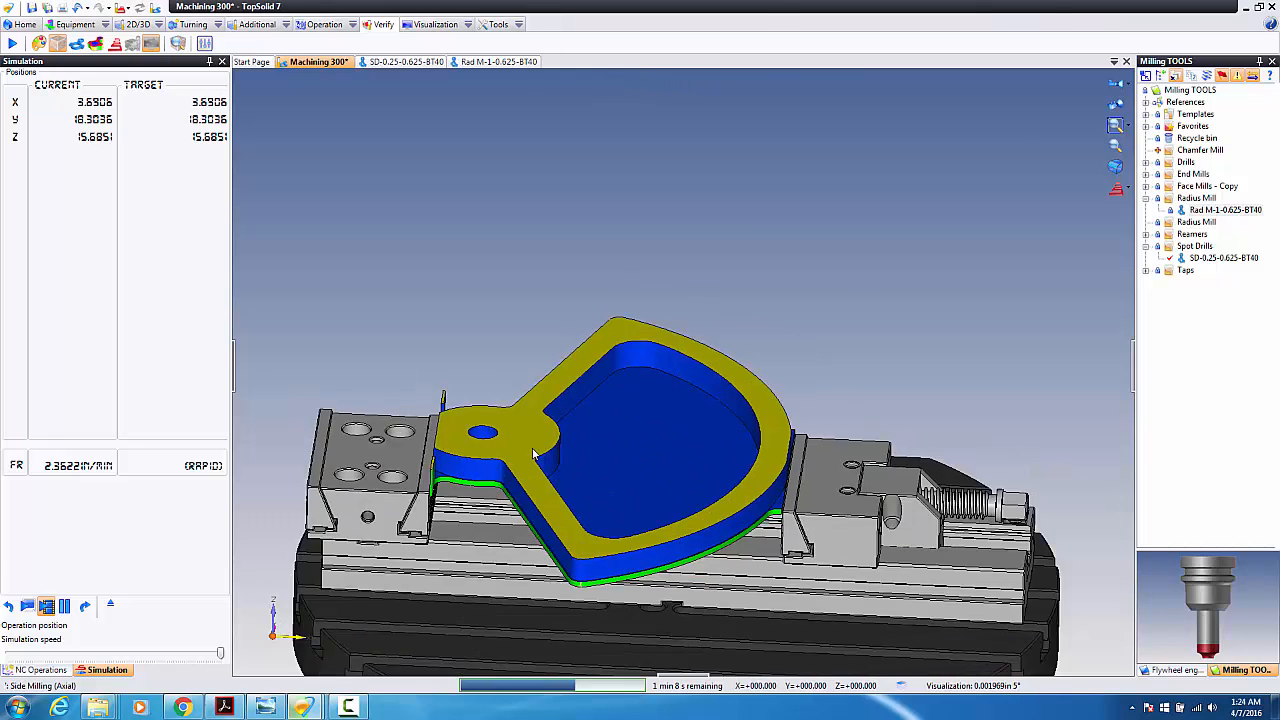
pyautogui.scroll(-2, 533, 452)
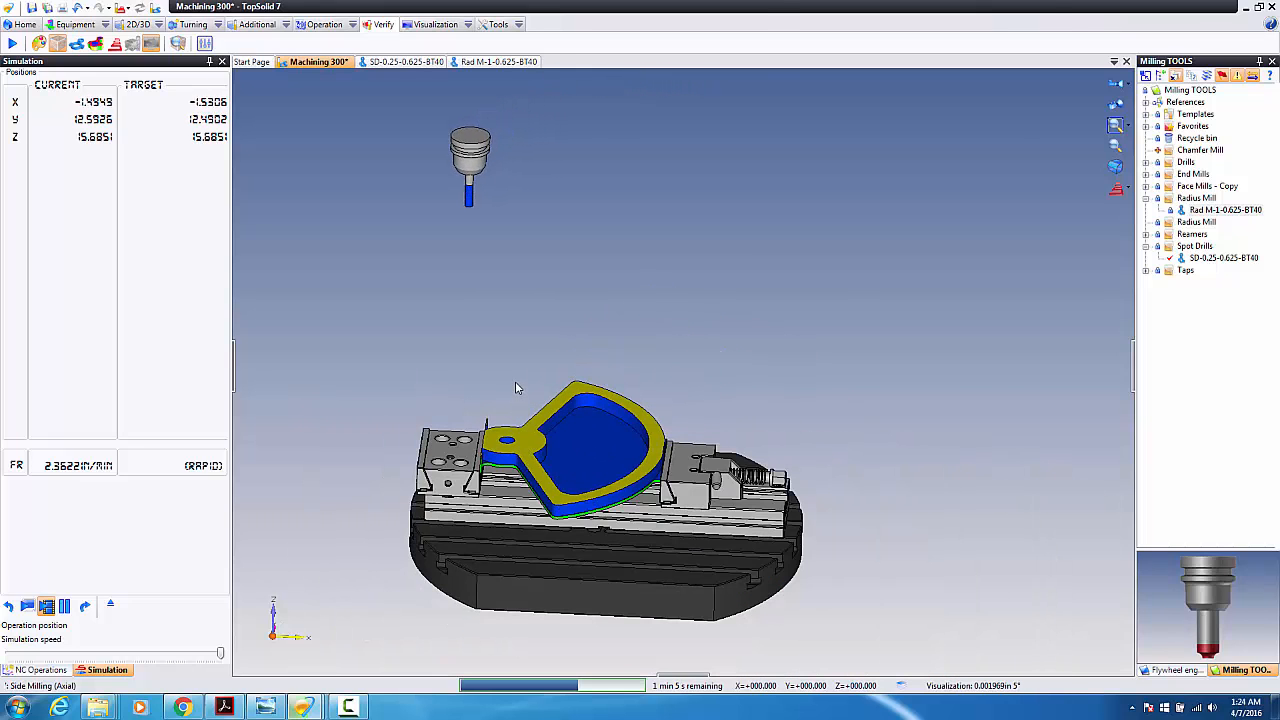
pyautogui.moveTo(514, 452); pyautogui.dragTo(531, 461, button='middle')
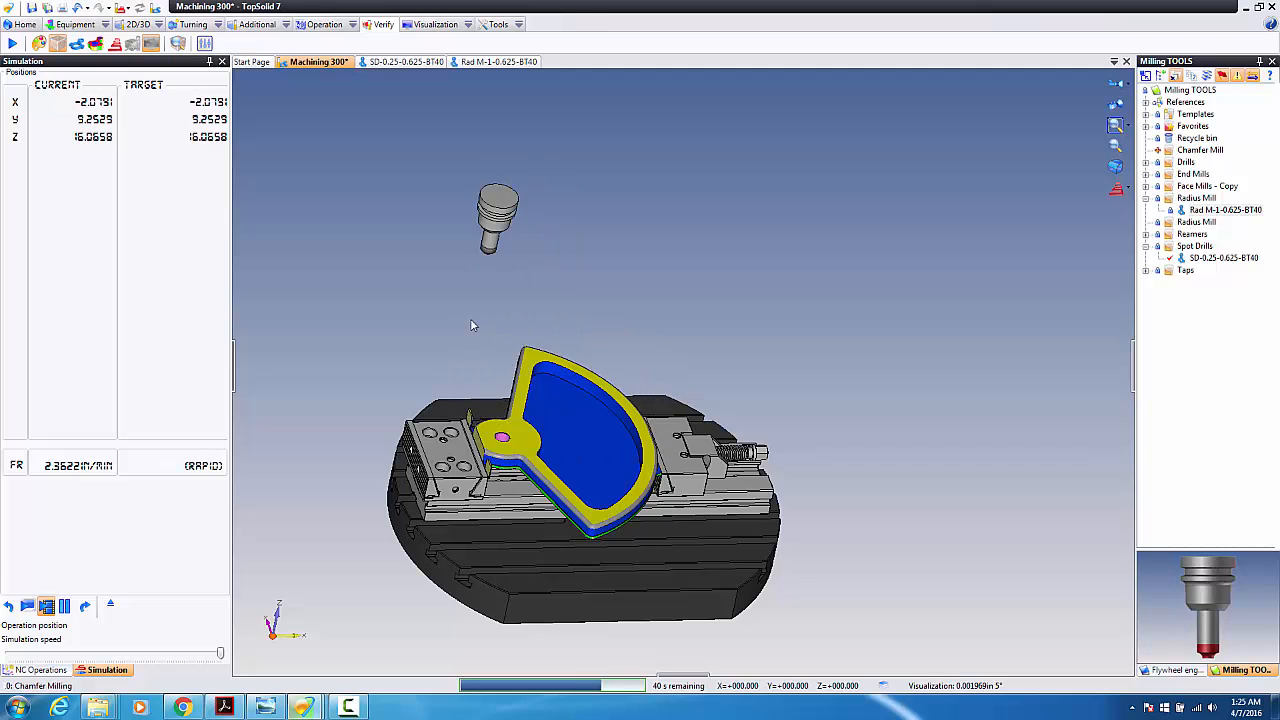
pyautogui.scroll(3, 477, 328)
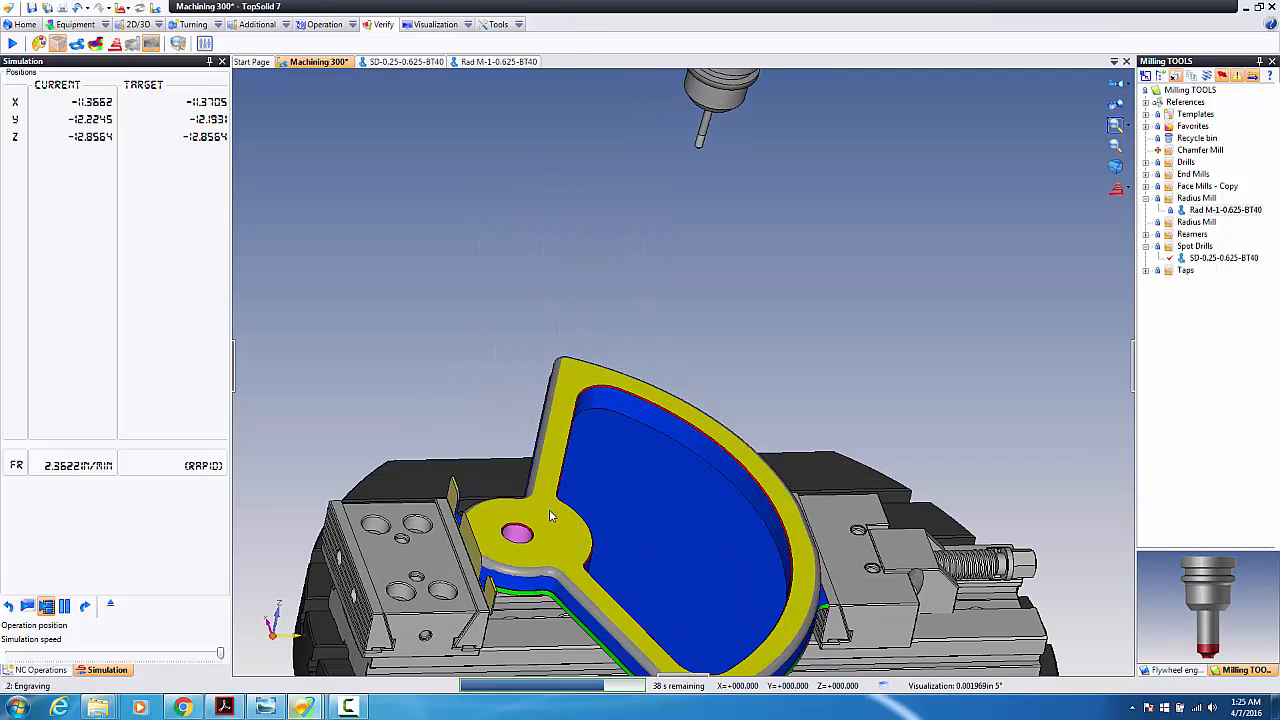
pyautogui.scroll(-2, 570, 567)
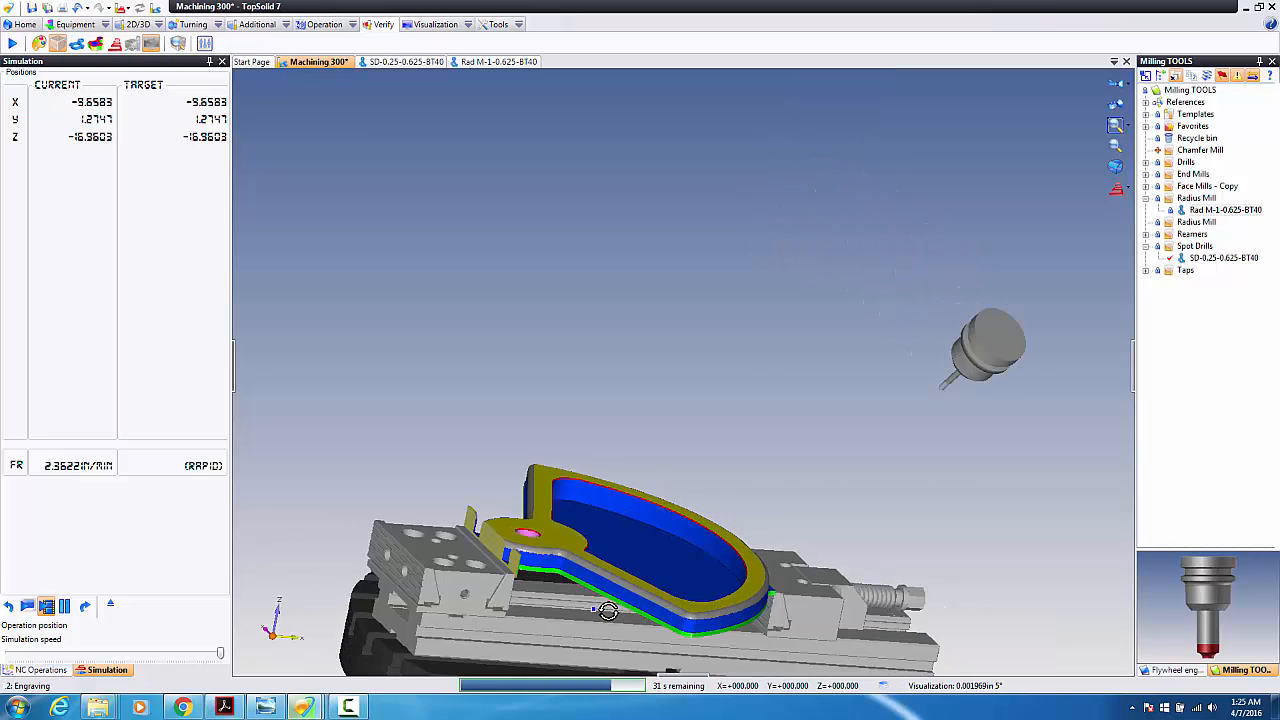
pyautogui.moveTo(606, 611); pyautogui.dragTo(645, 594, button='middle')
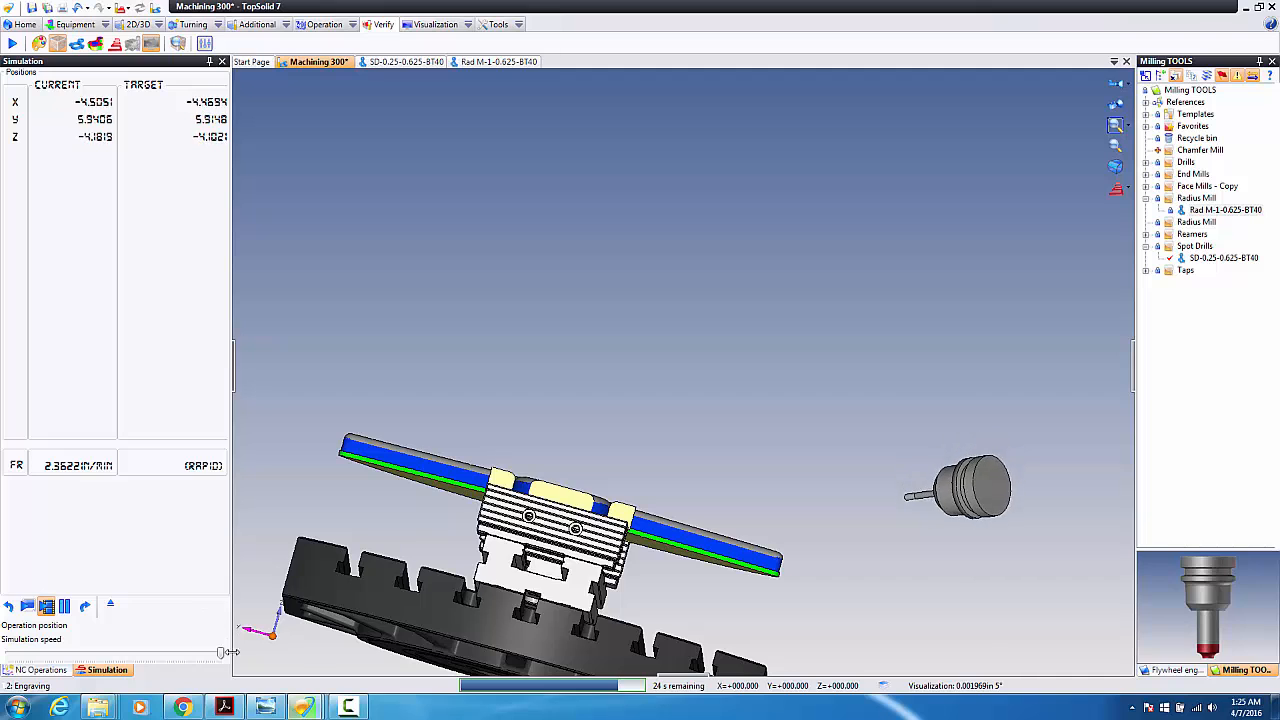
pyautogui.scroll(3, 611, 583)
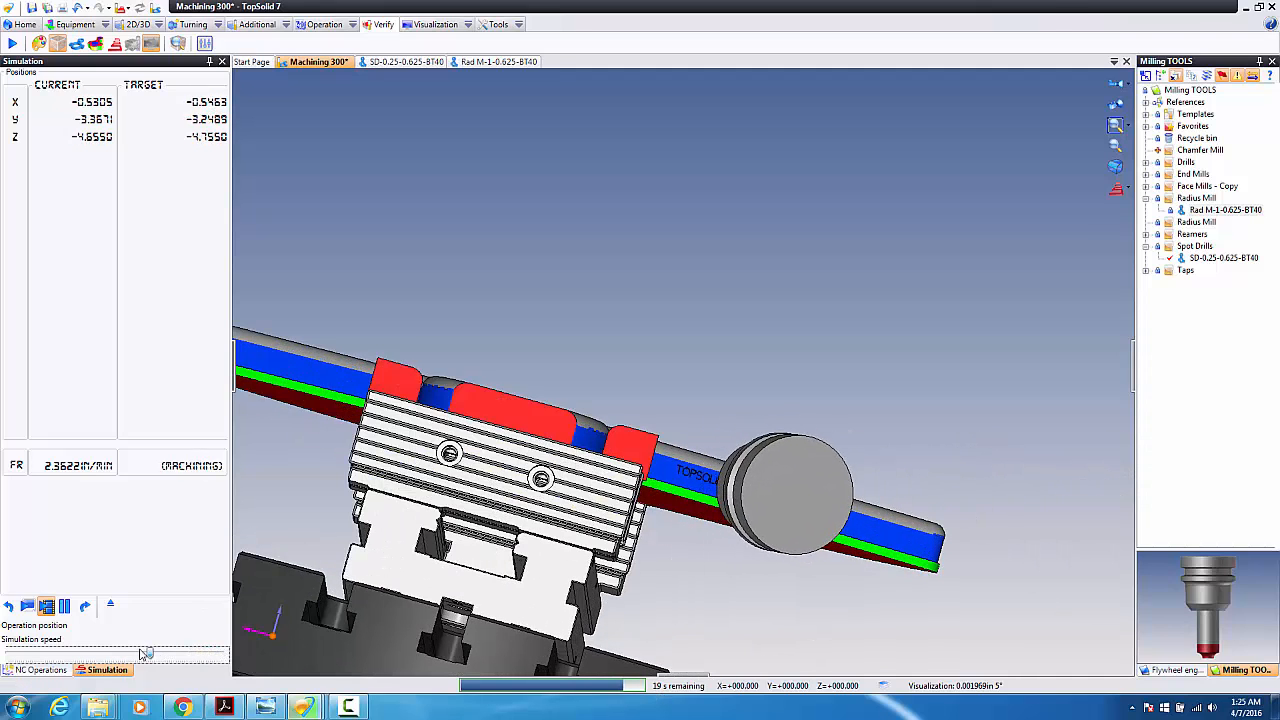
# Step: Slow the simulation, zoom onto the TOPSOLID ROCKS! engraving, then jump to the end
pyautogui.moveTo(62, 655); pyautogui.dragTo(43, 655)
pyautogui.scroll(3, 720, 511)
pyautogui.click(731, 554)
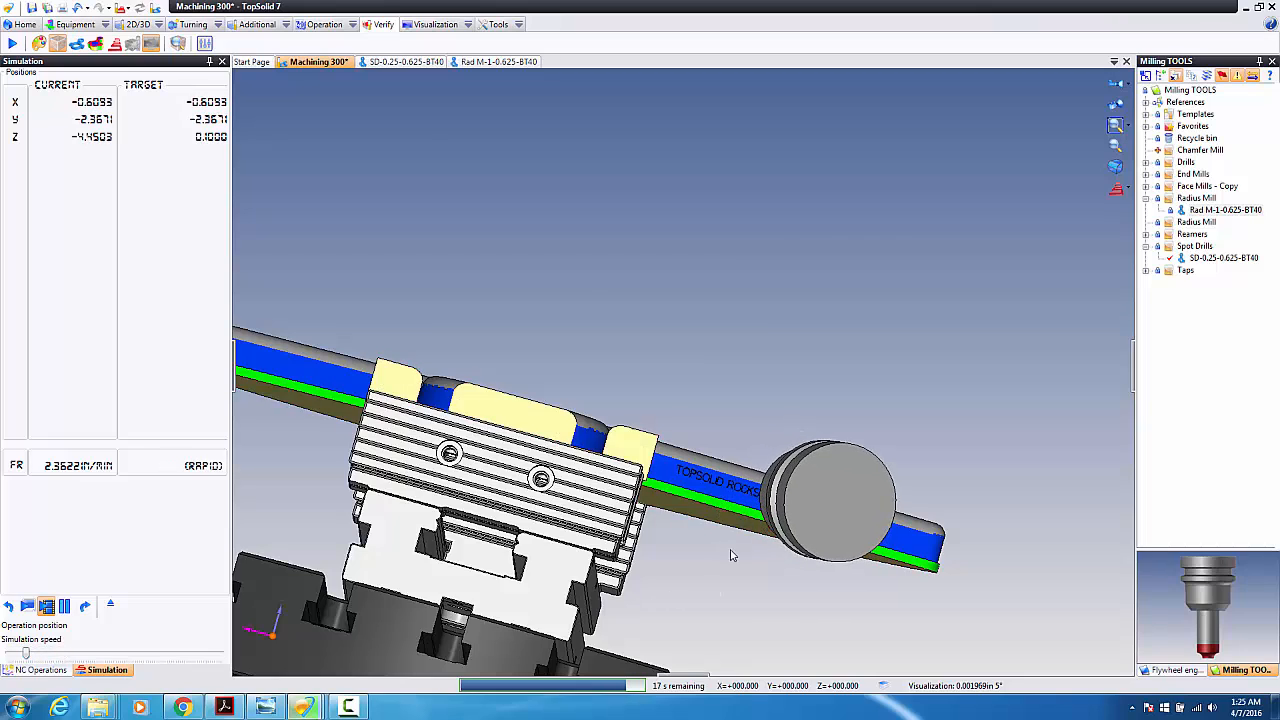
pyautogui.scroll(4, 750, 479)
pyautogui.scroll(4, 750, 479)
pyautogui.scroll(-2, 729, 514)
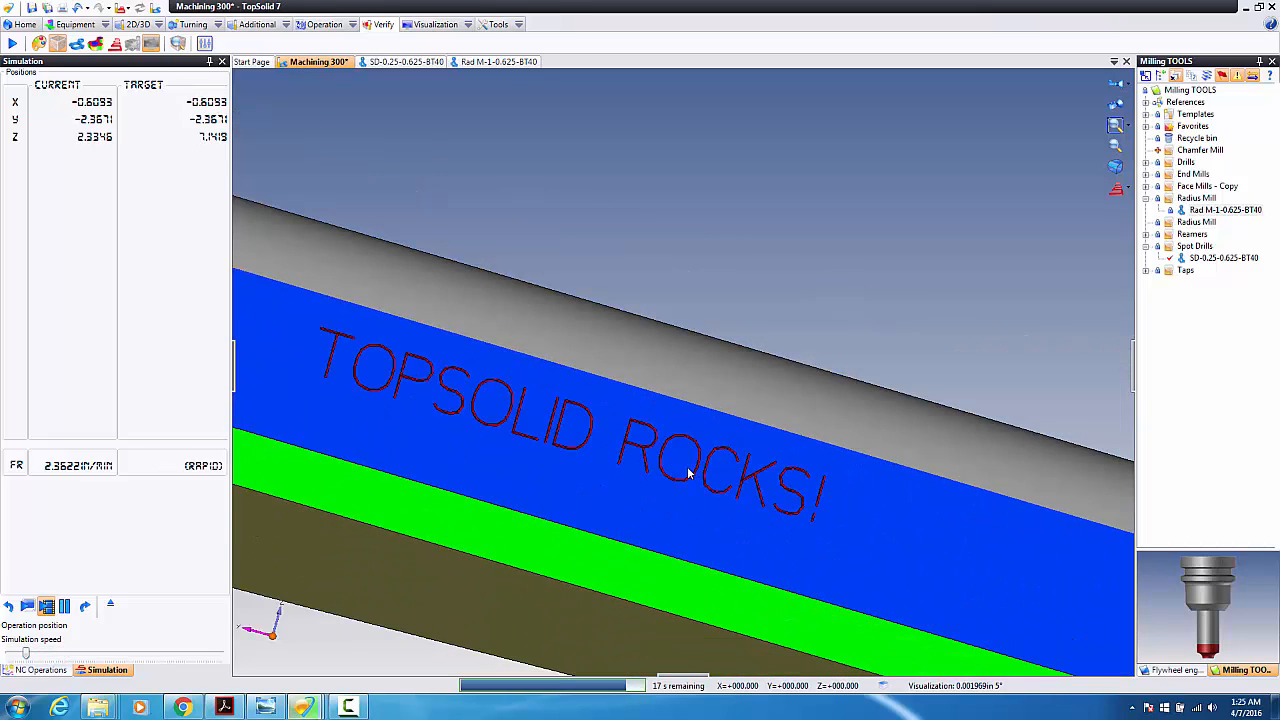
pyautogui.scroll(2, 681, 470)
pyautogui.scroll(-4, 740, 462)
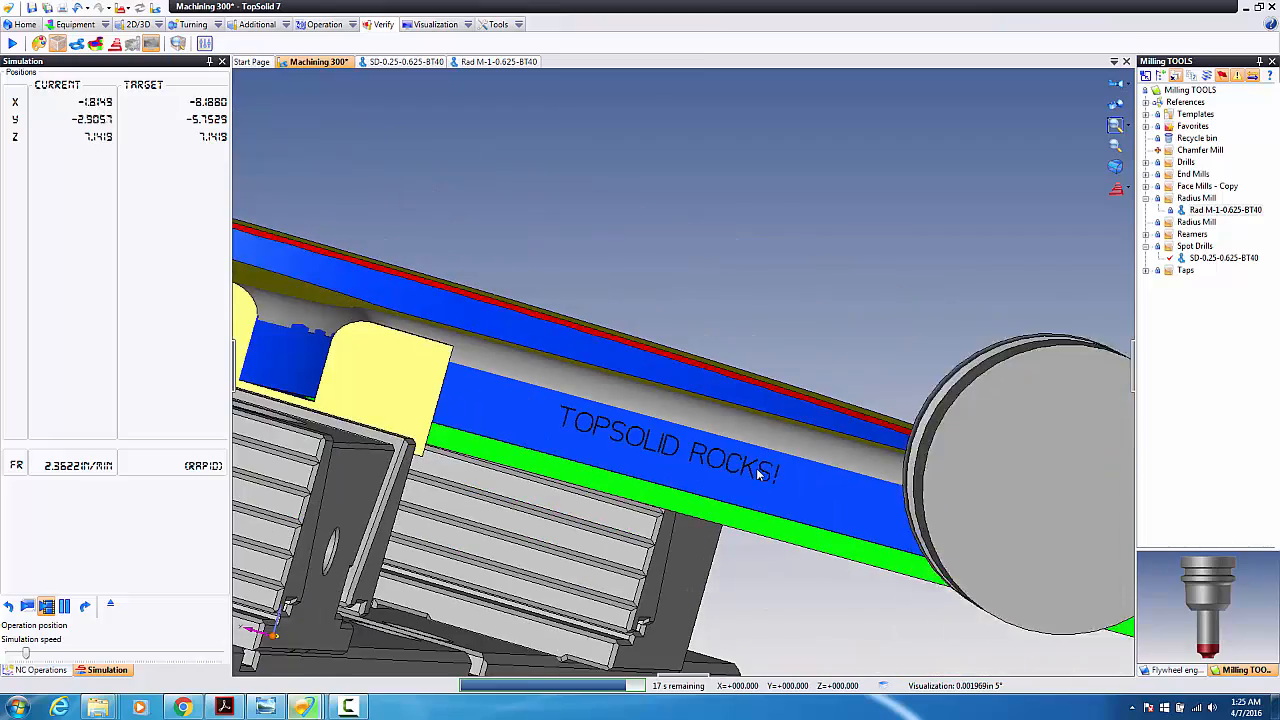
pyautogui.scroll(1, 721, 460)
pyautogui.scroll(-3, 705, 456)
pyautogui.scroll(-4, 660, 460)
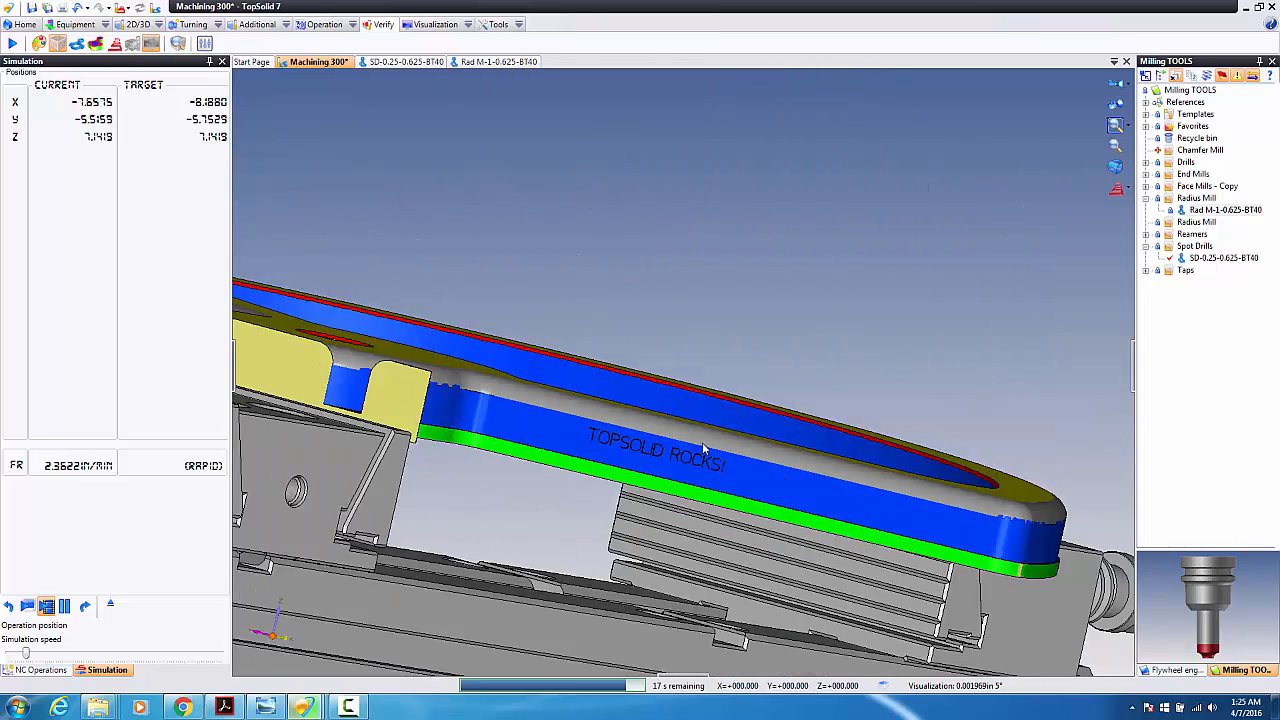
pyautogui.moveTo(640, 454); pyautogui.dragTo(614, 449, button='middle')
pyautogui.scroll(-2, 614, 449)
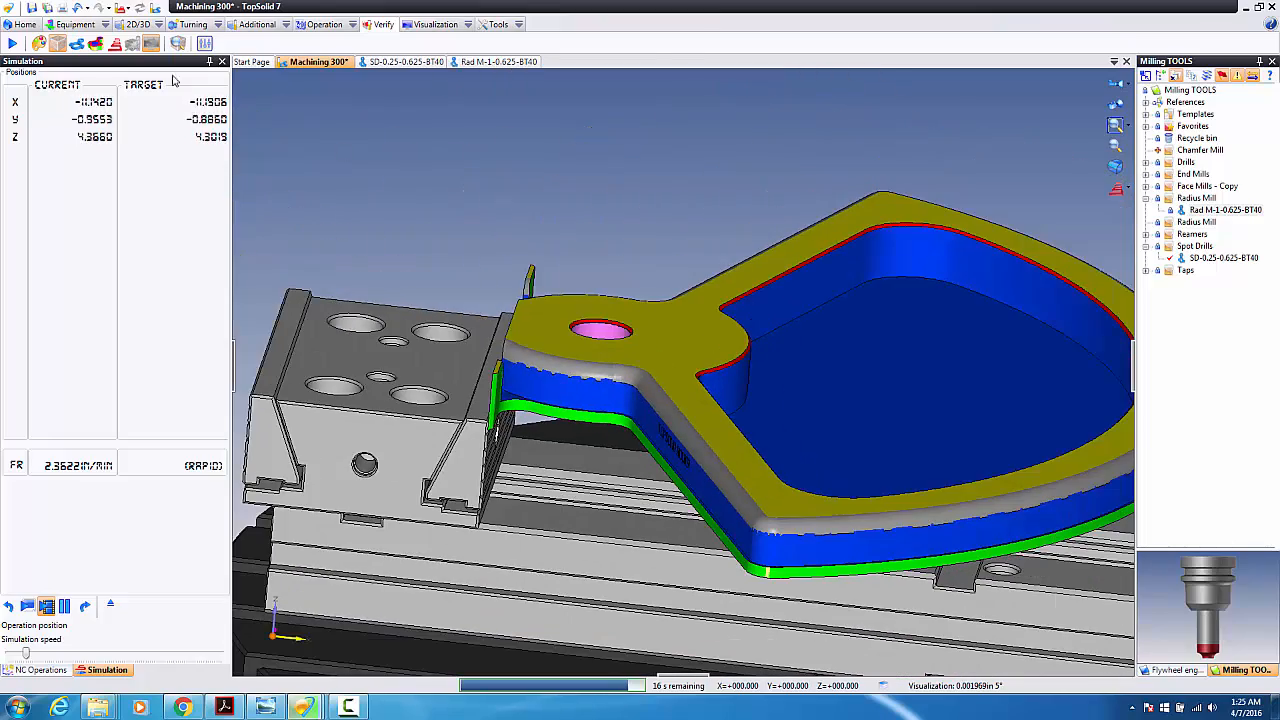
pyautogui.click(94, 44)
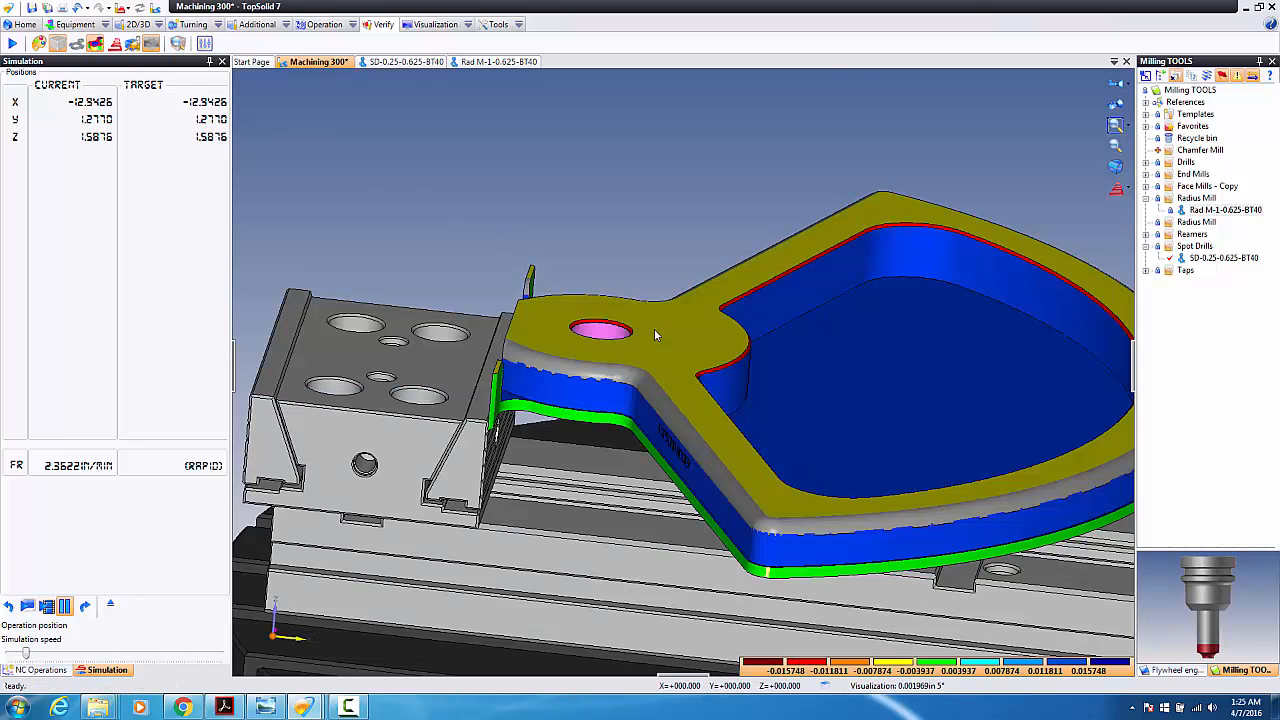
# Step: Display the deviation comparison and orbit around the flywheel to inspect the deviation colours
pyautogui.click(95, 45)
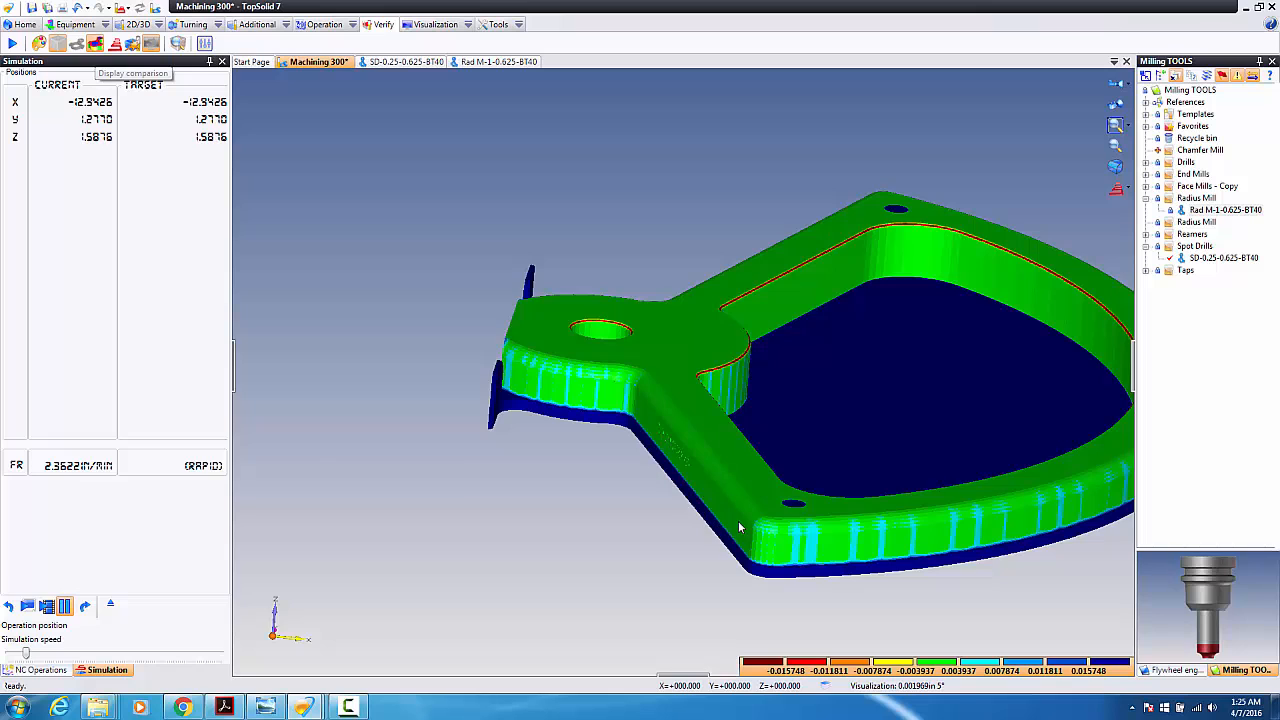
pyautogui.moveTo(740, 523); pyautogui.dragTo(765, 517, button='middle')
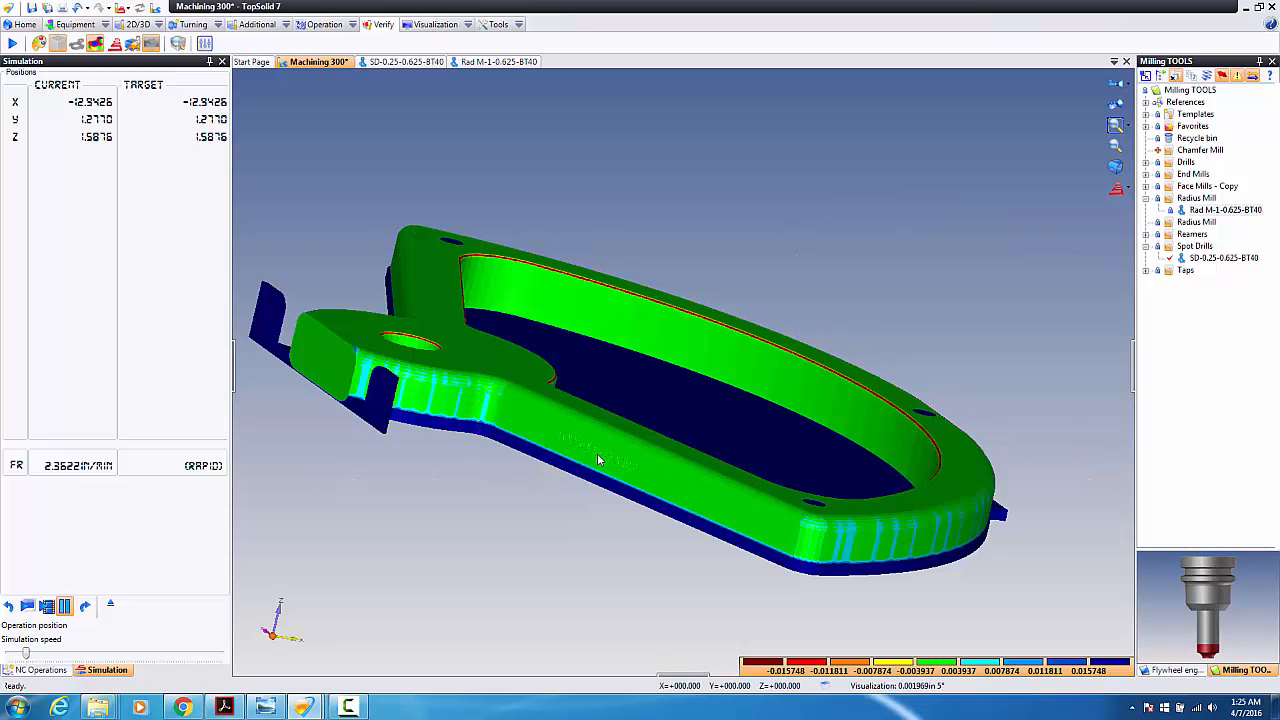
pyautogui.scroll(6, 571, 452)
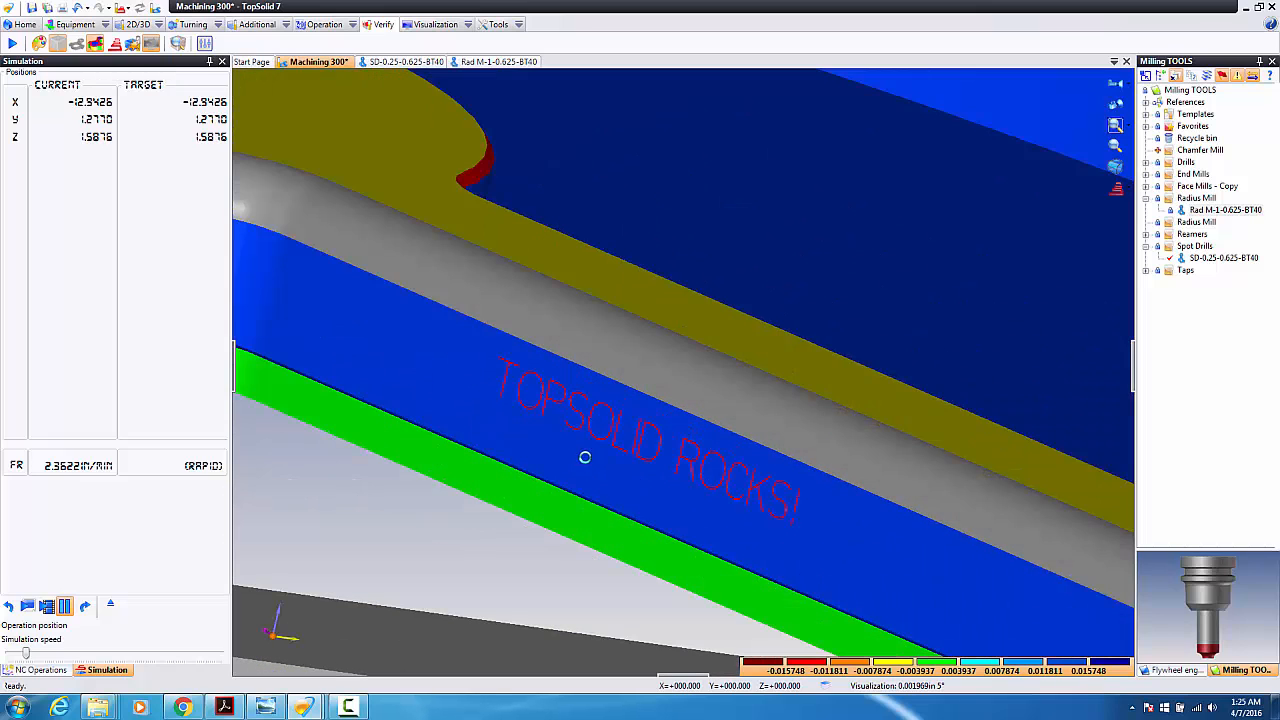
pyautogui.scroll(-5, 585, 457)
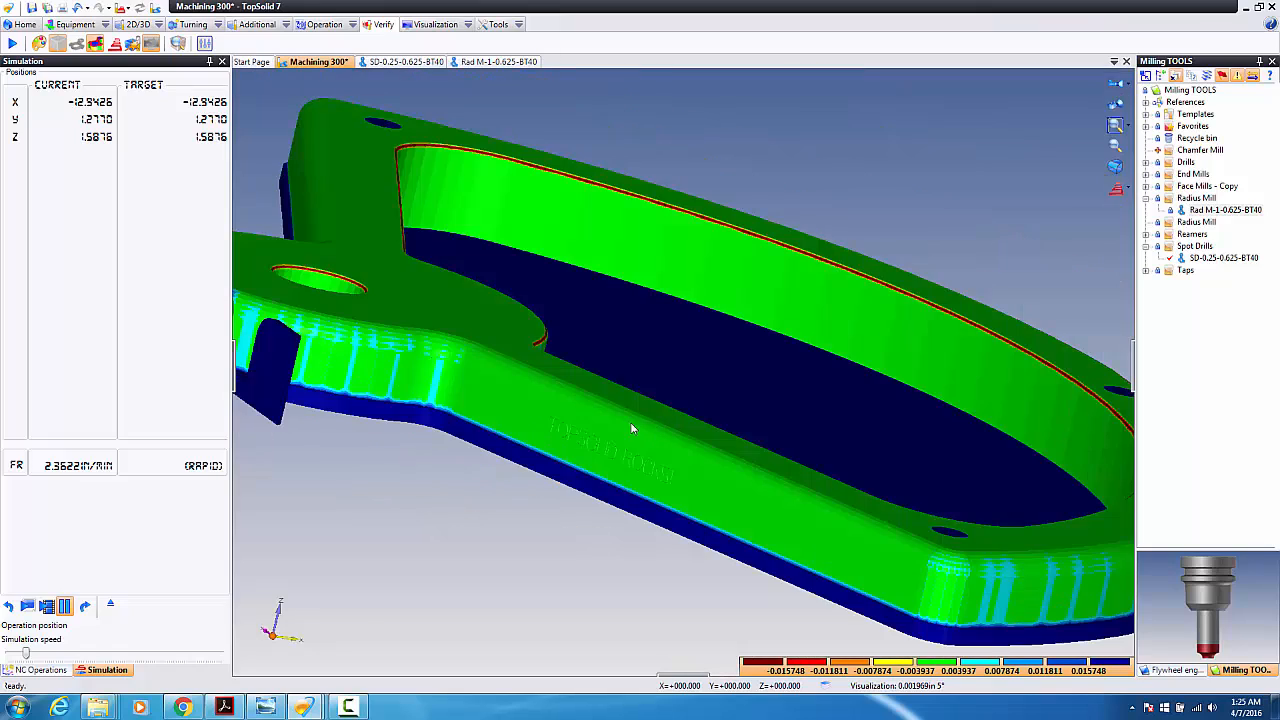
pyautogui.moveTo(632, 427); pyautogui.dragTo(535, 427, button='middle')
pyautogui.scroll(-4, 535, 427)
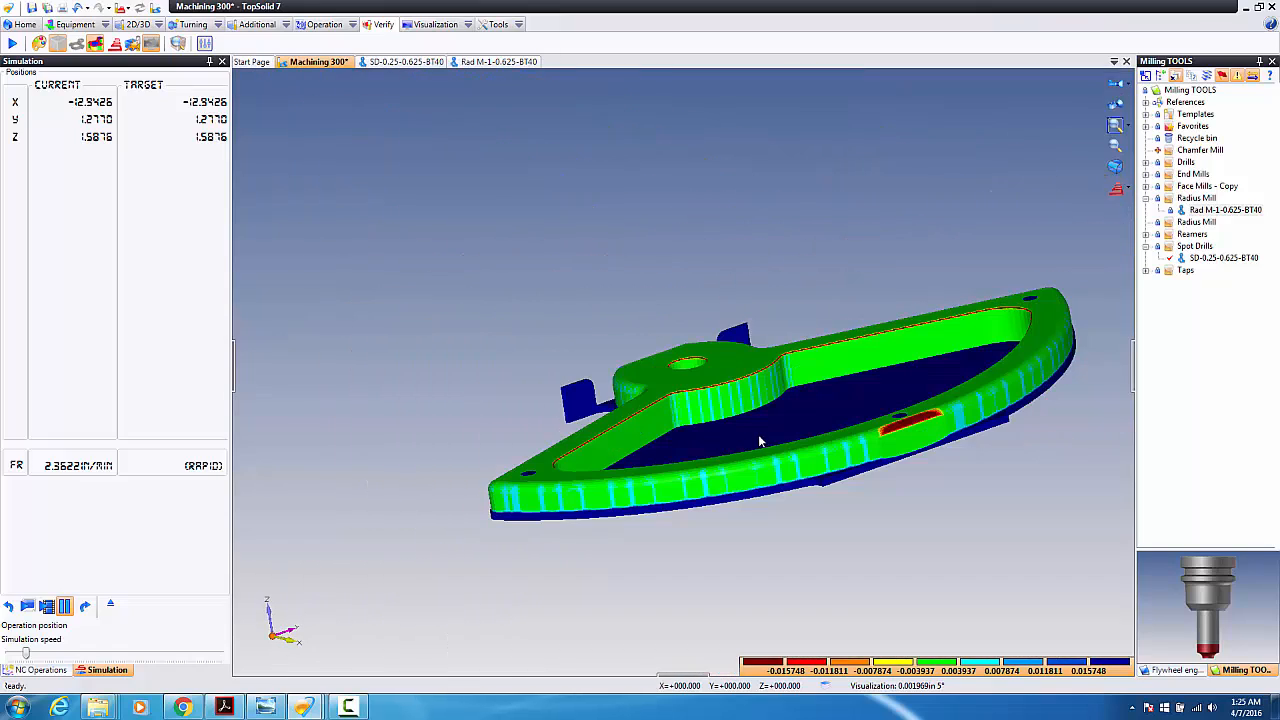
pyautogui.moveTo(793, 452)
pyautogui.mouseDown(button='middle')
pyautogui.moveTo(811, 457)
pyautogui.moveTo(780, 466)
pyautogui.mouseUp(button='middle')
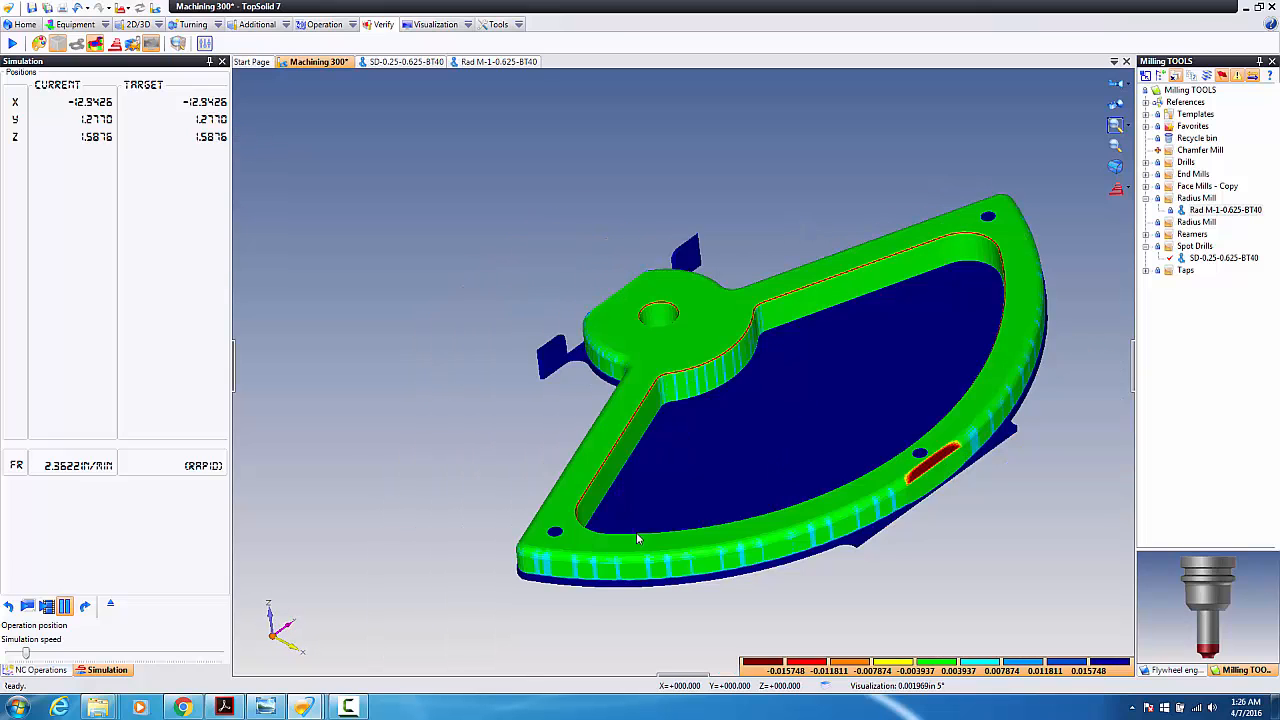
pyautogui.scroll(4, 610, 460)
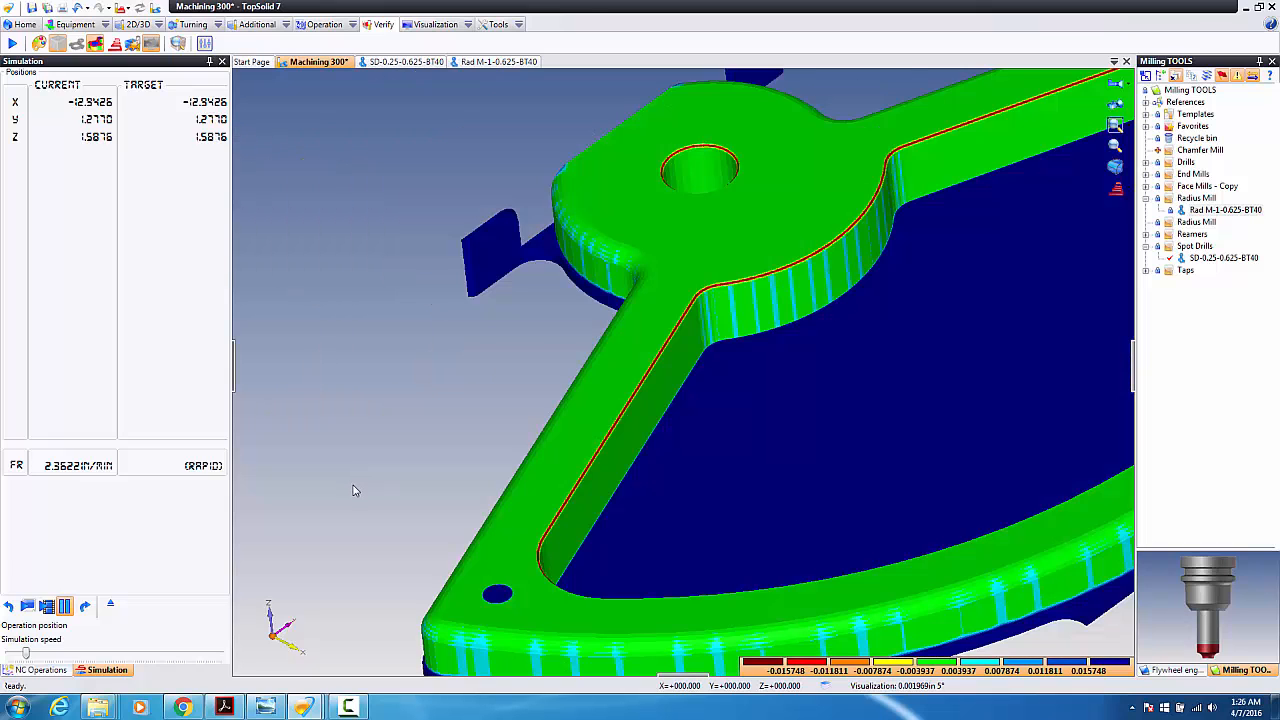
pyautogui.rightClick(352, 490)
# Step: Quit the verification and return to the machine setup view
pyautogui.click(384, 684)
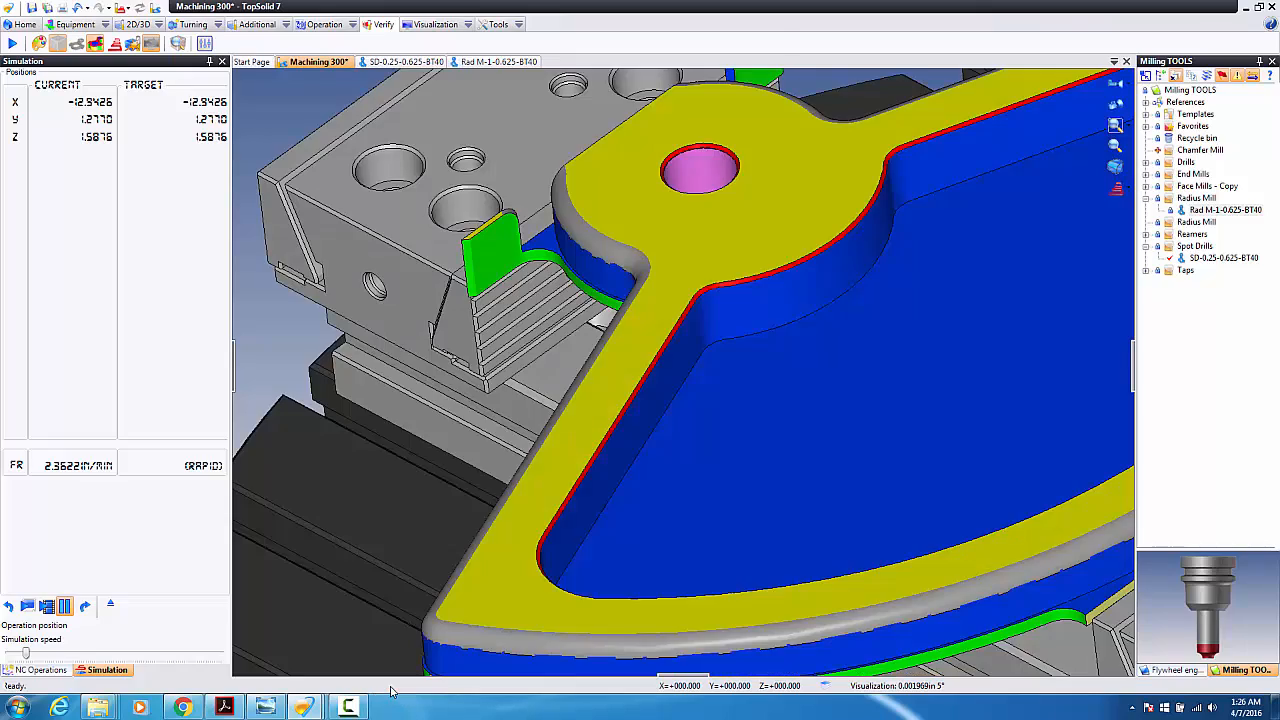
pyautogui.scroll(-3, 586, 420)
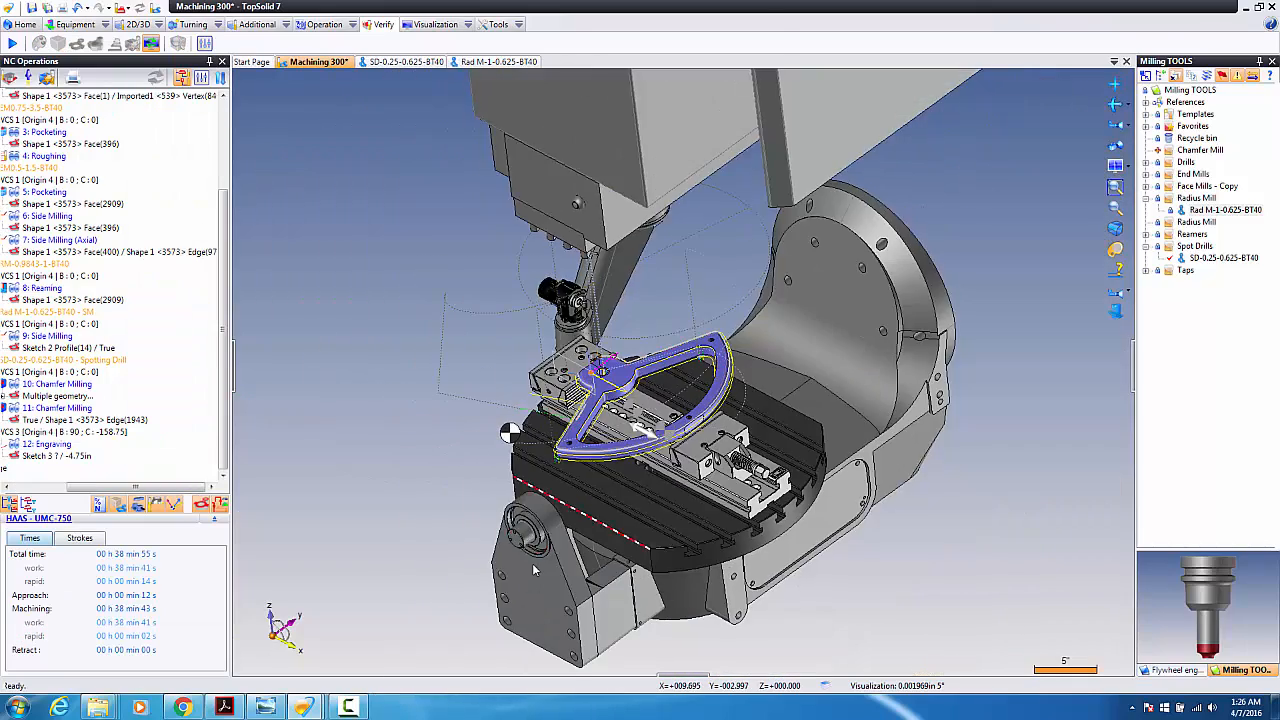
pyautogui.moveTo(519, 578); pyautogui.dragTo(553, 587, button='middle')
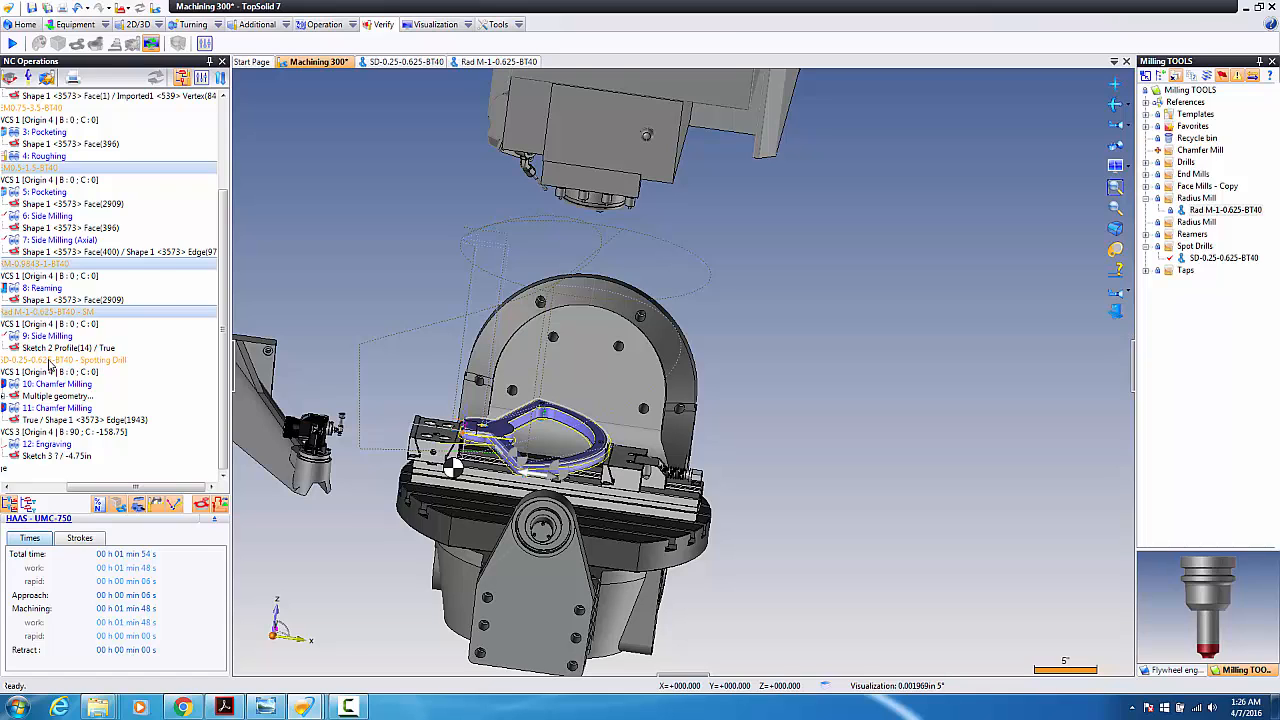
# Step: Start and close the machining simulation, then reopen the NC Operations commands
pyautogui.rightClick(33, 170)
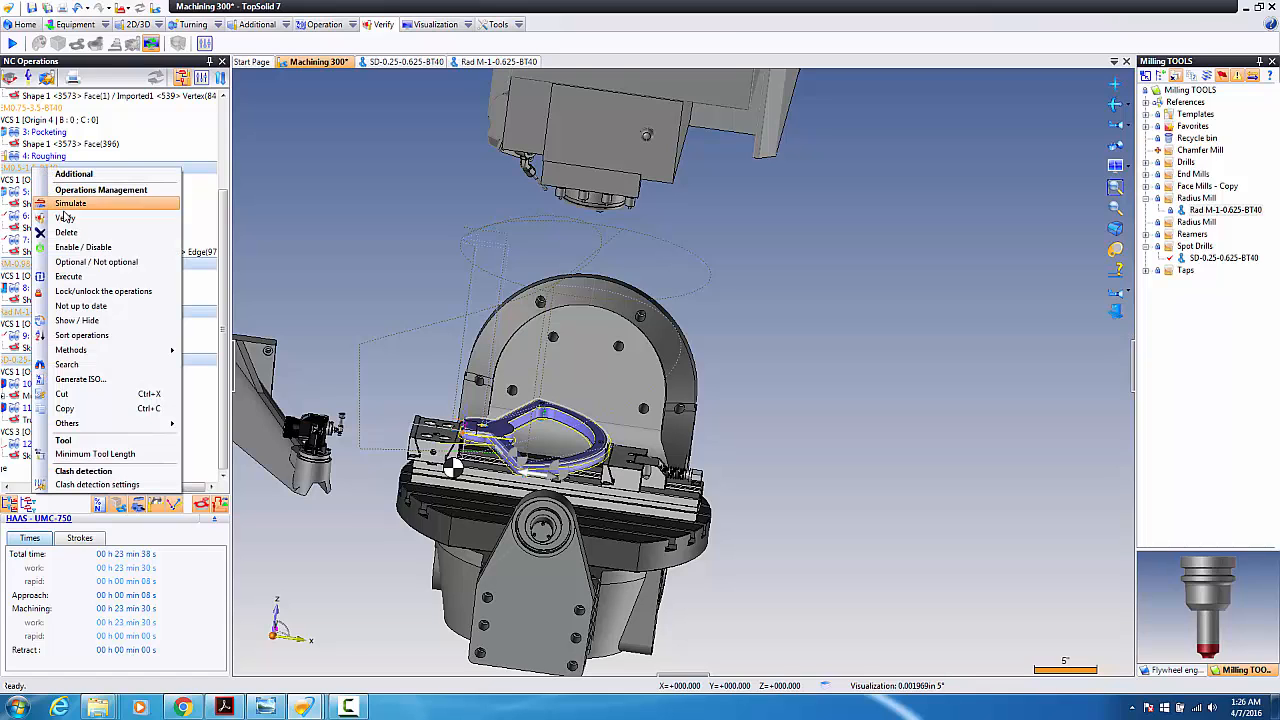
pyautogui.click(67, 205)
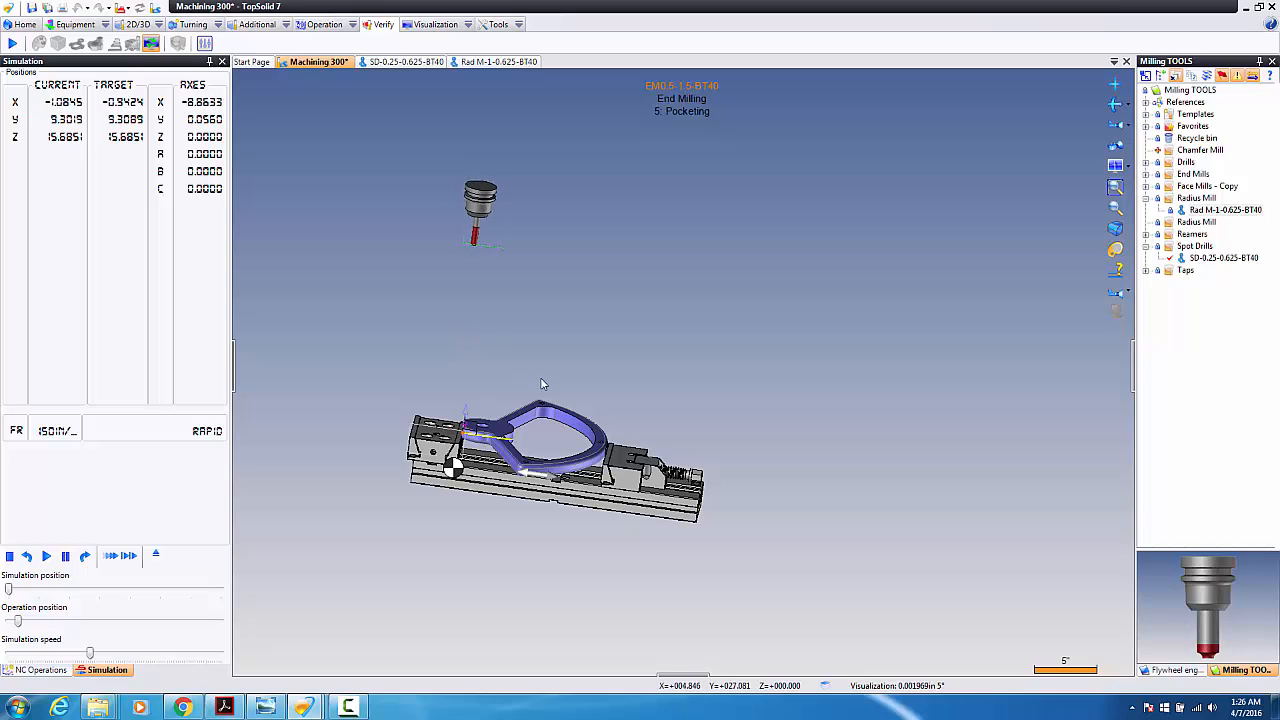
pyautogui.click(368, 374)
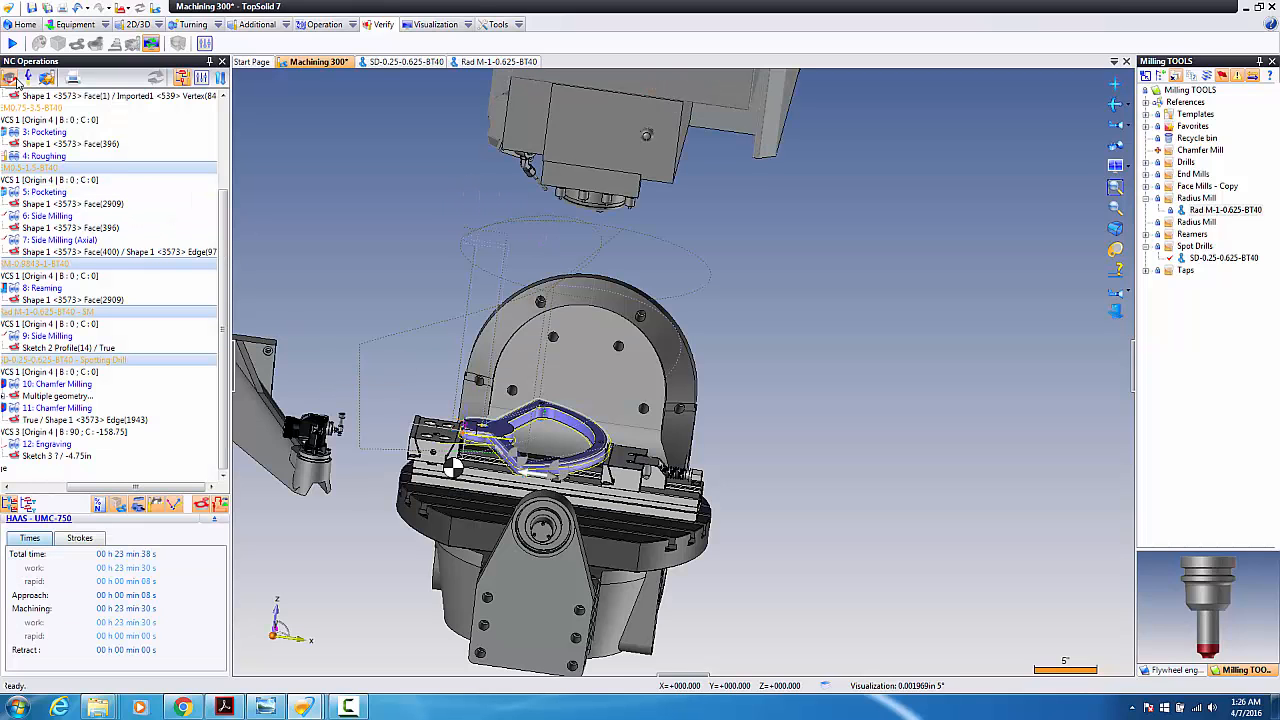
pyautogui.rightClick(37, 170)
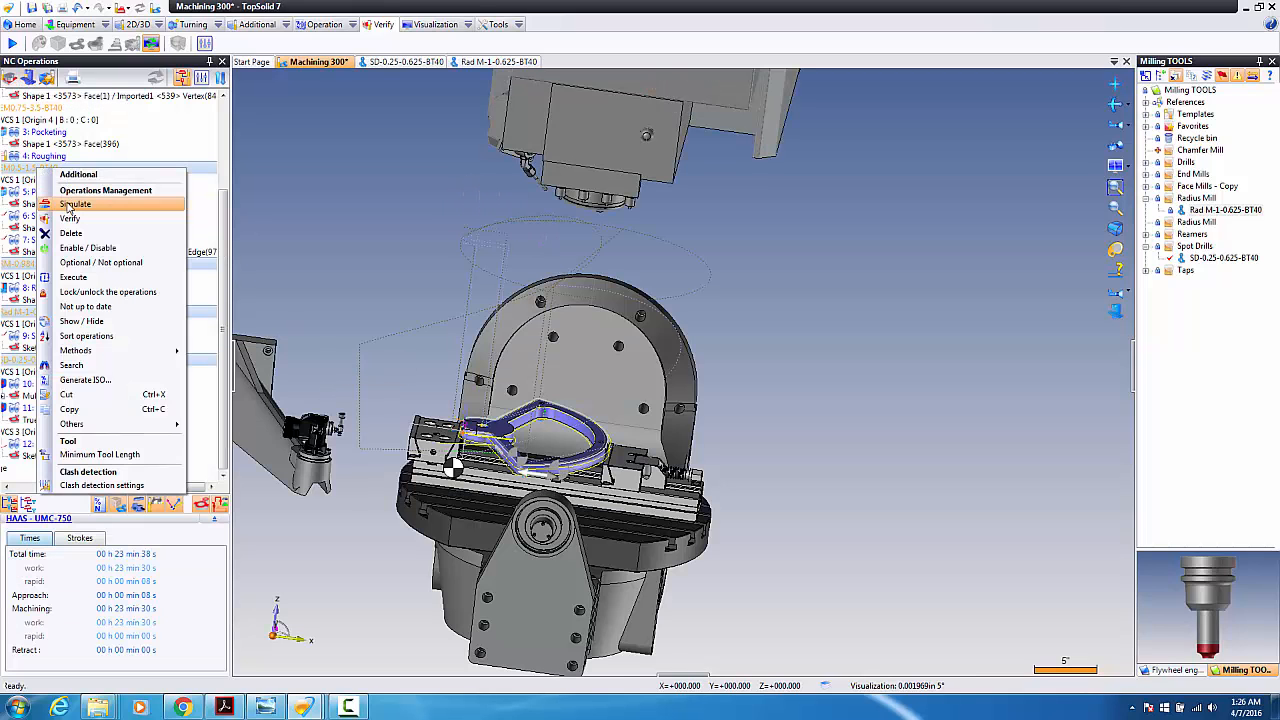
# Step: Start the full machine simulation of Program 1 and raise the simulation speed slightly
pyautogui.click(70, 204)
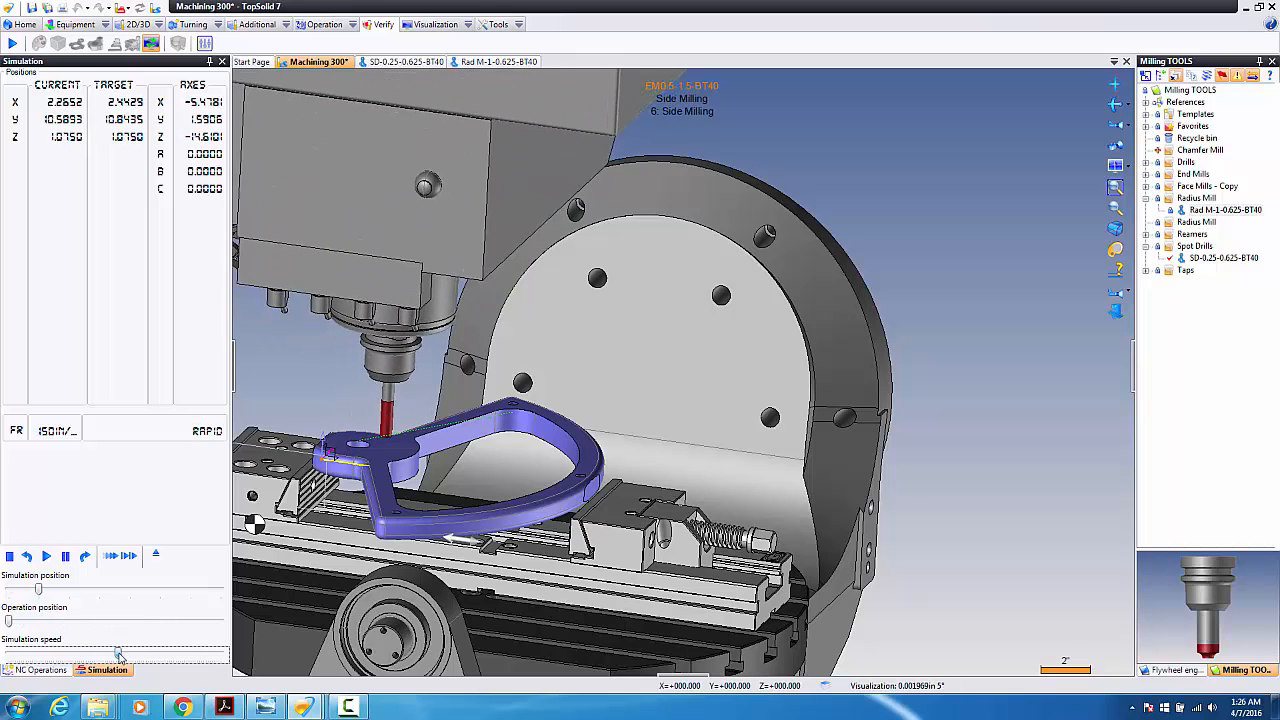
pyautogui.moveTo(118, 655)
pyautogui.mouseDown()
pyautogui.moveTo(134, 655)
pyautogui.moveTo(116, 656)
pyautogui.mouseUp()
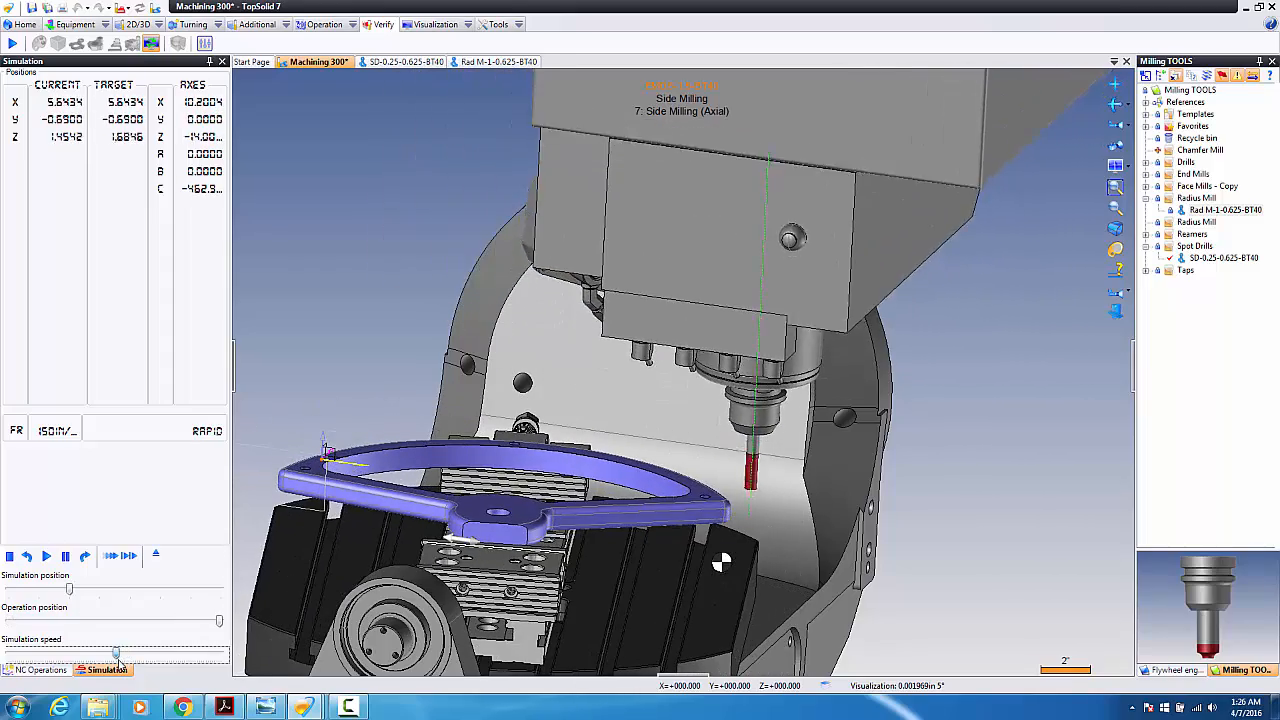
pyautogui.scroll(-6, 490, 520)
pyautogui.scroll(5, 490, 580)
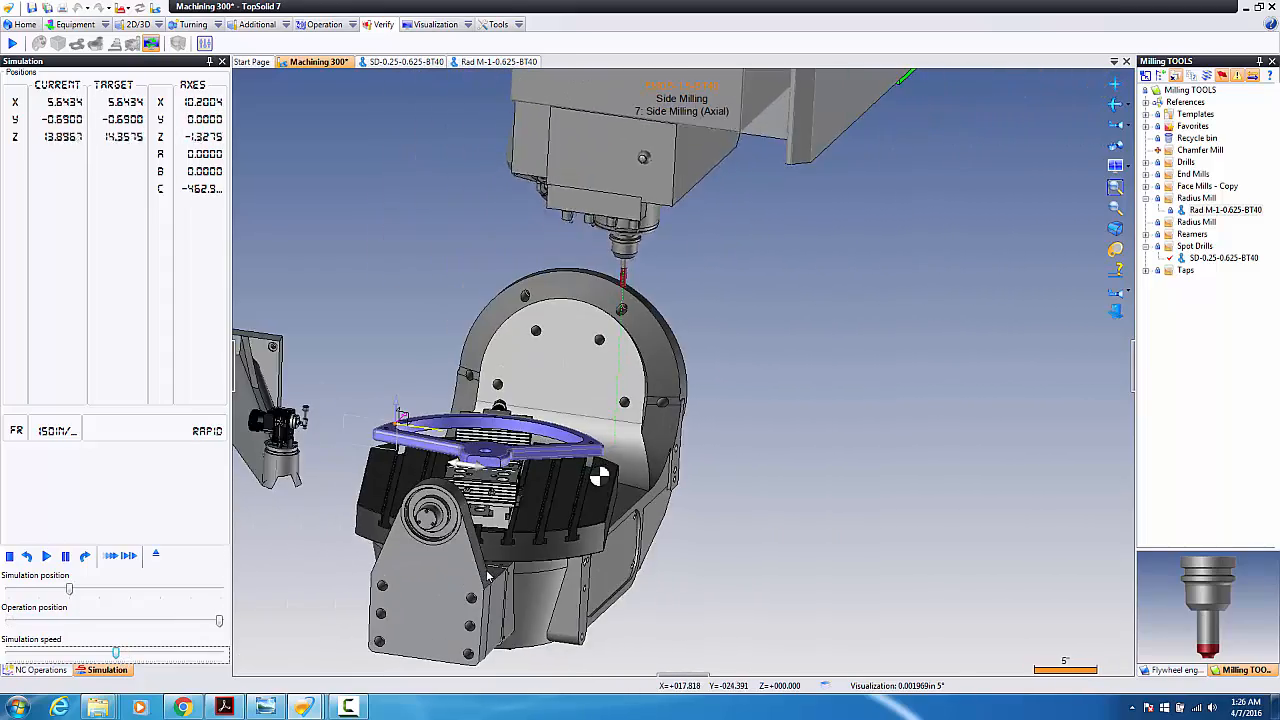
pyautogui.scroll(-4, 432, 543)
pyautogui.scroll(5, 431, 542)
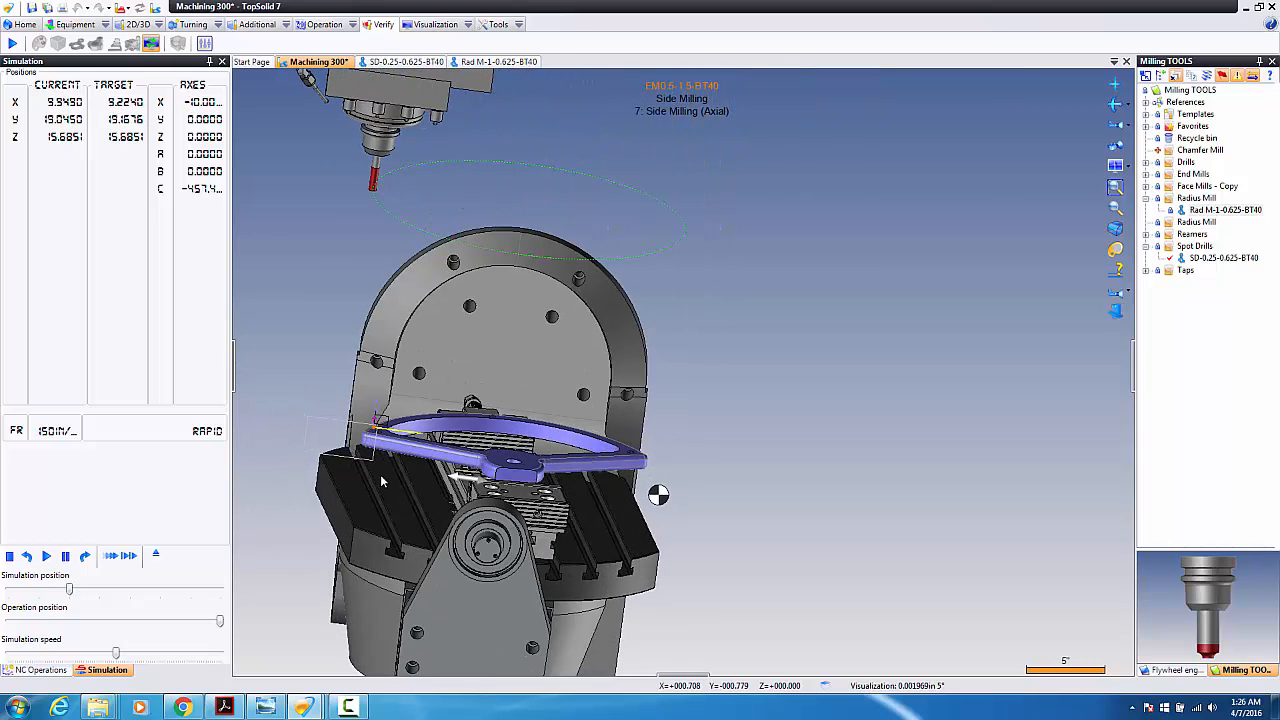
pyautogui.scroll(-3, 388, 465)
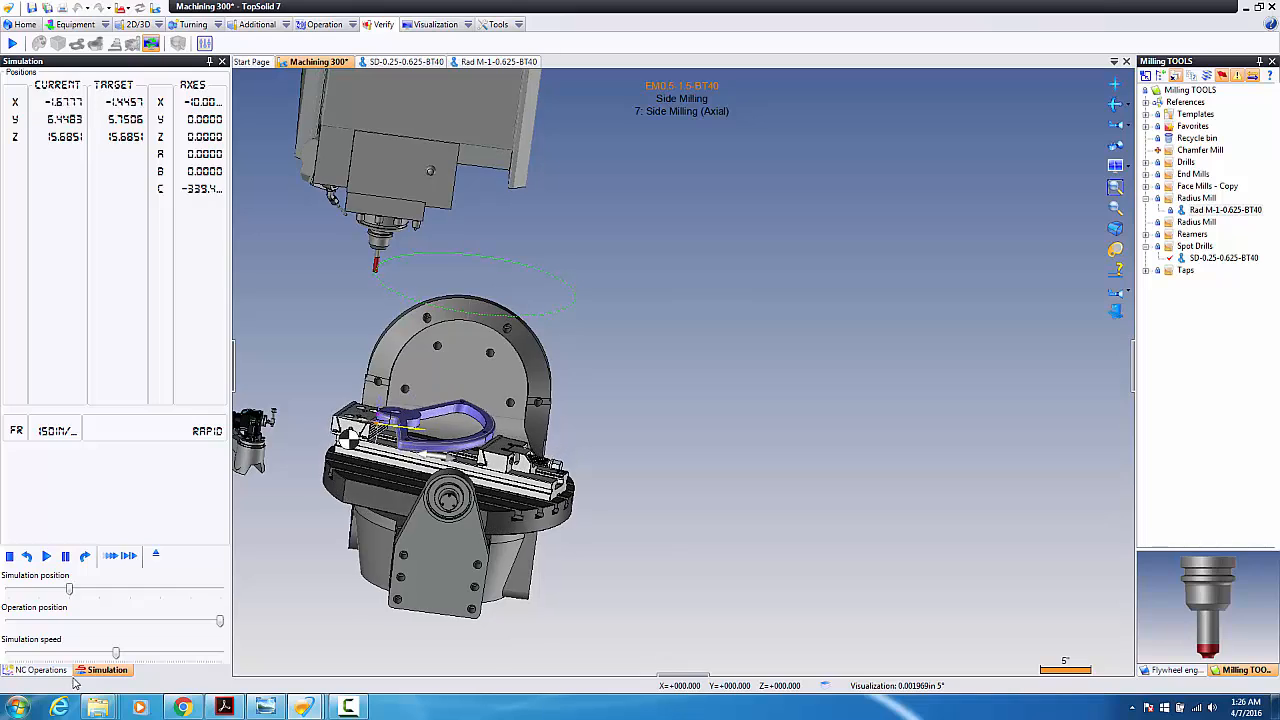
# Step: Speed the simulation up further, following the cuts through reaming and chamfering to the engraving
pyautogui.moveTo(116, 653); pyautogui.dragTo(163, 653)
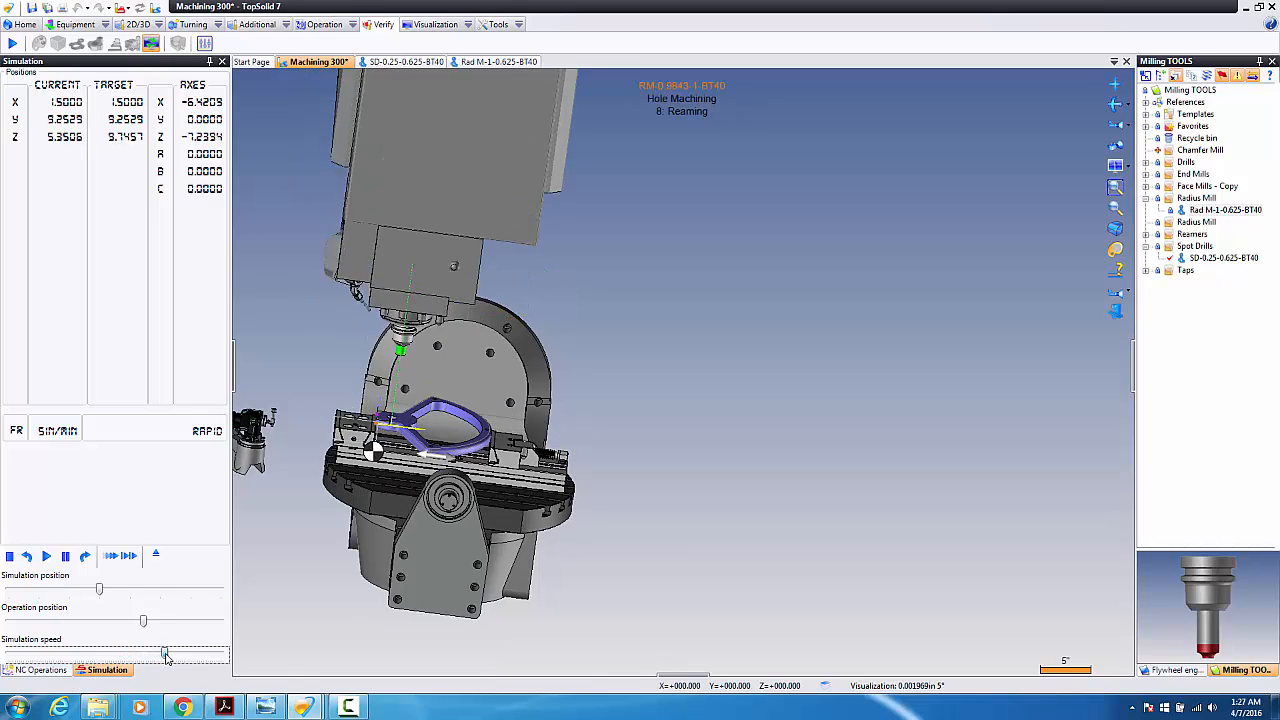
pyautogui.scroll(5, 380, 528)
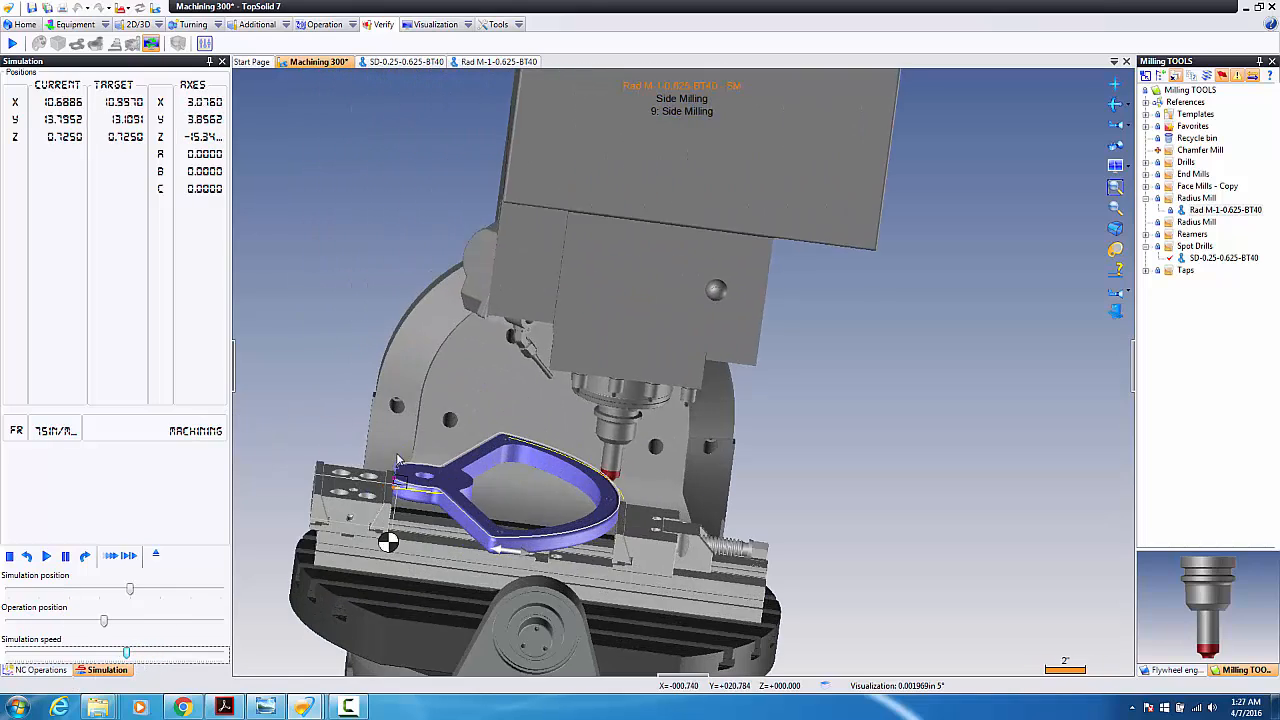
pyautogui.scroll(2, 412, 554)
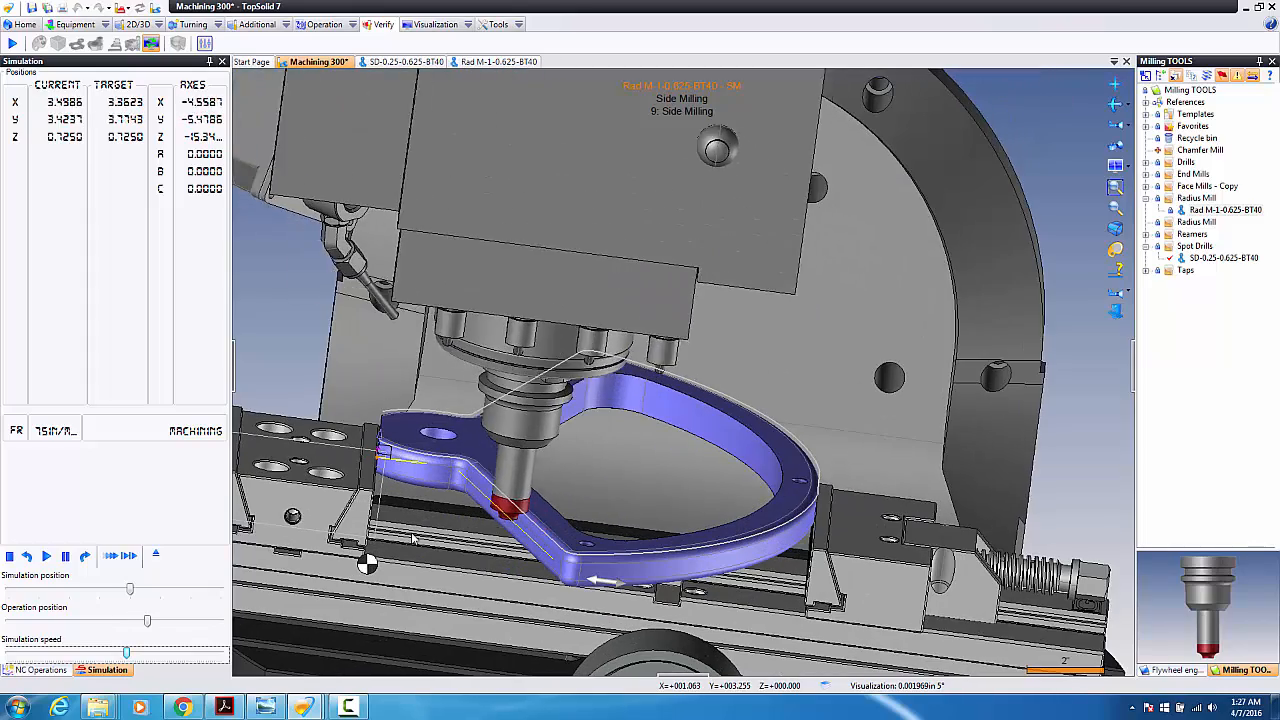
pyautogui.scroll(-3, 450, 549)
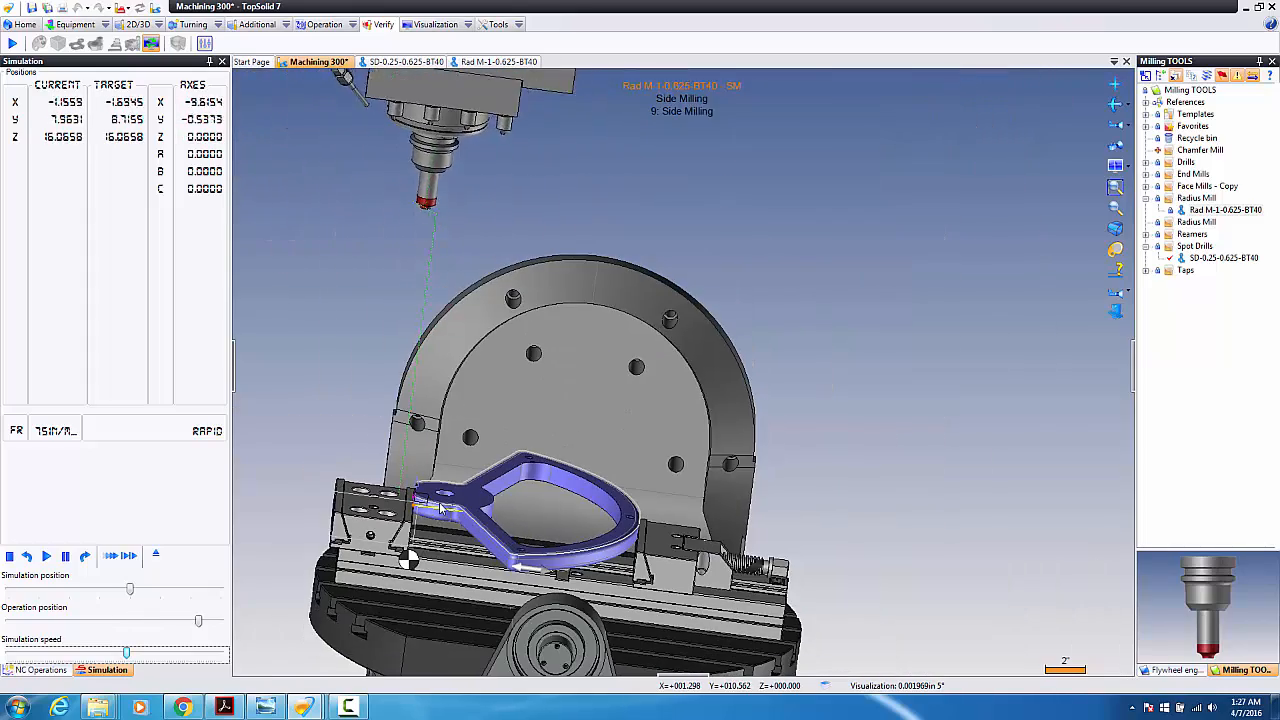
pyautogui.scroll(3, 411, 482)
pyautogui.scroll(2, 418, 439)
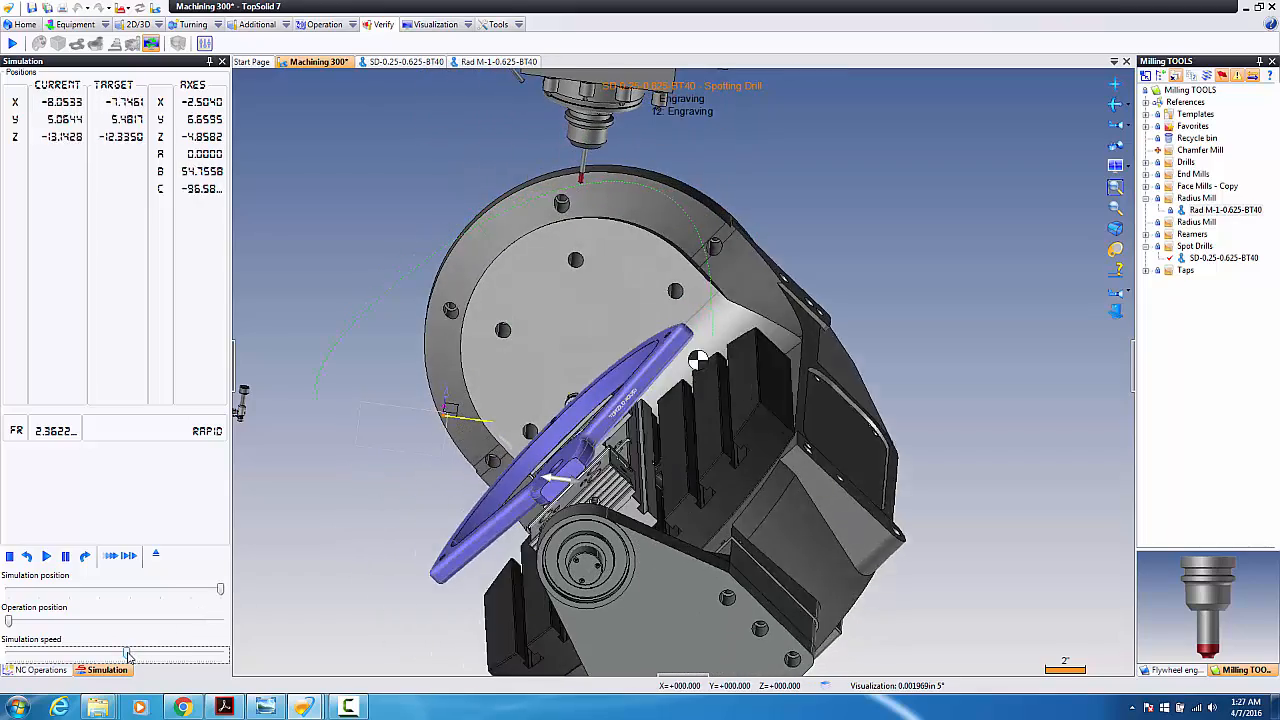
# Step: Slow the simulation down and bring the part into a closer angled view from the right
pyautogui.moveTo(128, 653); pyautogui.dragTo(105, 653)
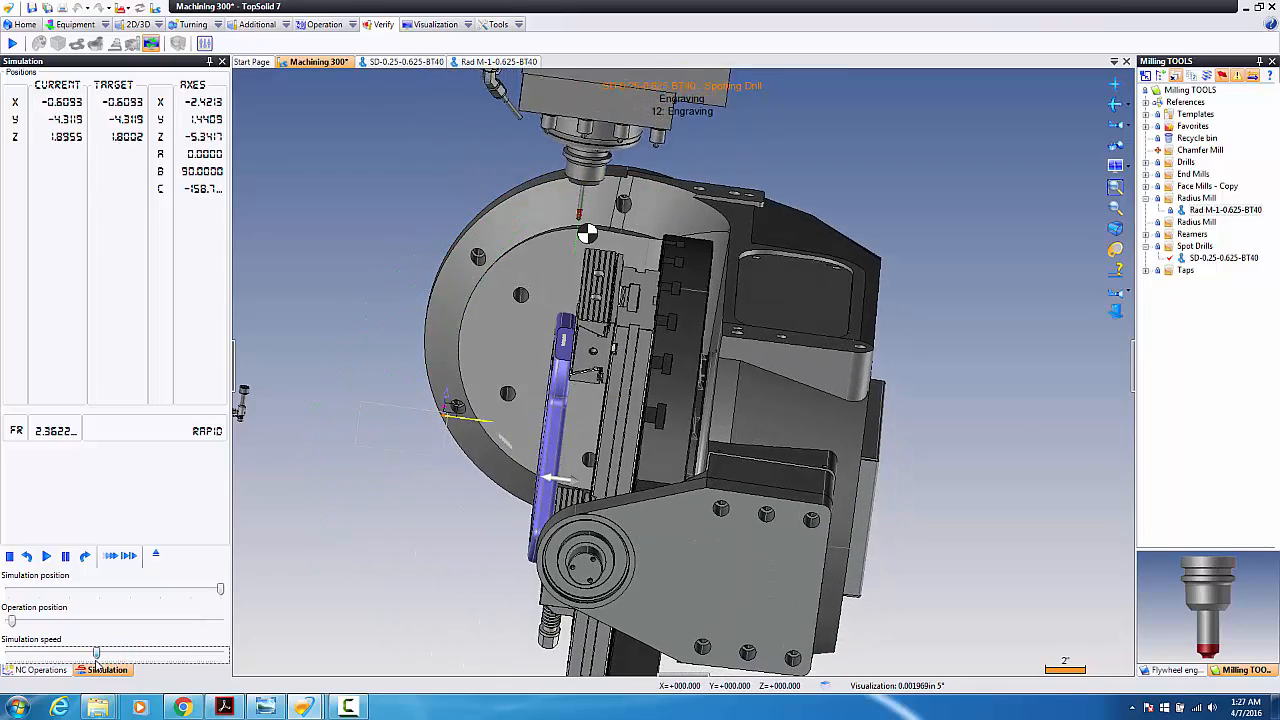
pyautogui.moveTo(578, 458); pyautogui.dragTo(708, 412, button='middle')
pyautogui.scroll(-4, 708, 412)
pyautogui.scroll(4, 963, 364)
pyautogui.moveTo(804, 342); pyautogui.dragTo(664, 424, button='middle')
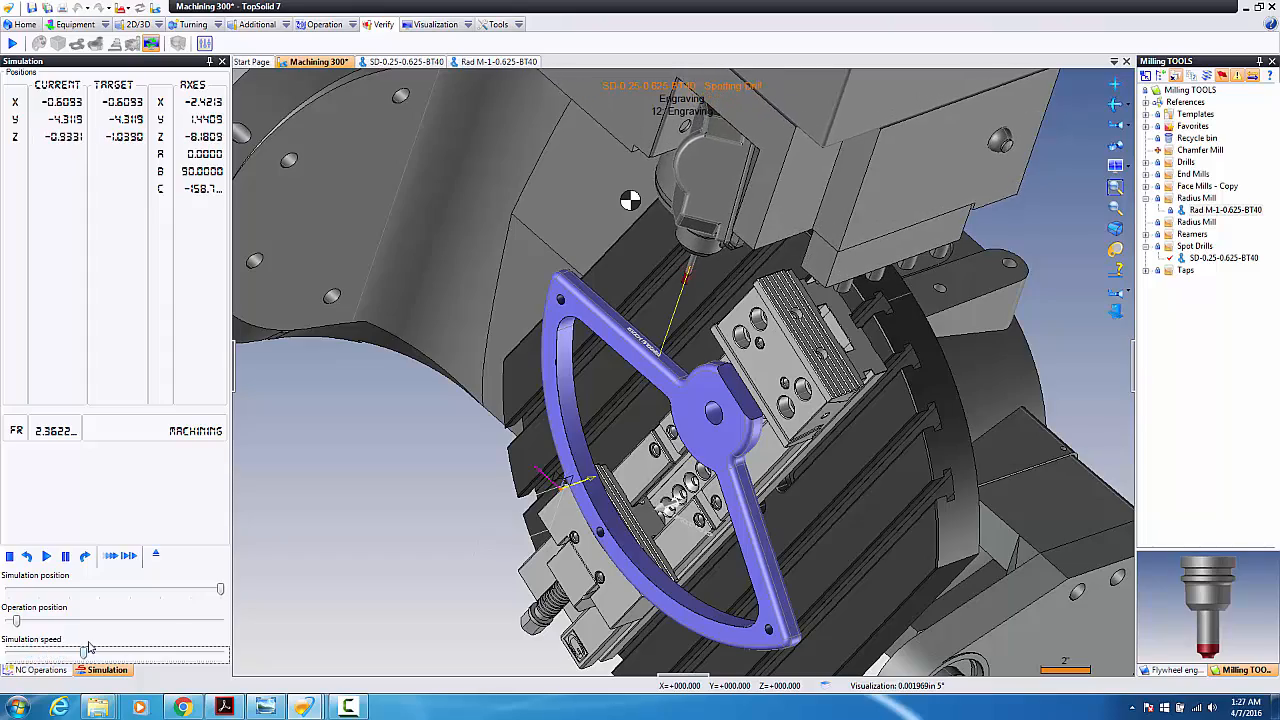
pyautogui.moveTo(697, 433); pyautogui.dragTo(728, 422, button='middle')
pyautogui.scroll(4, 646, 343)
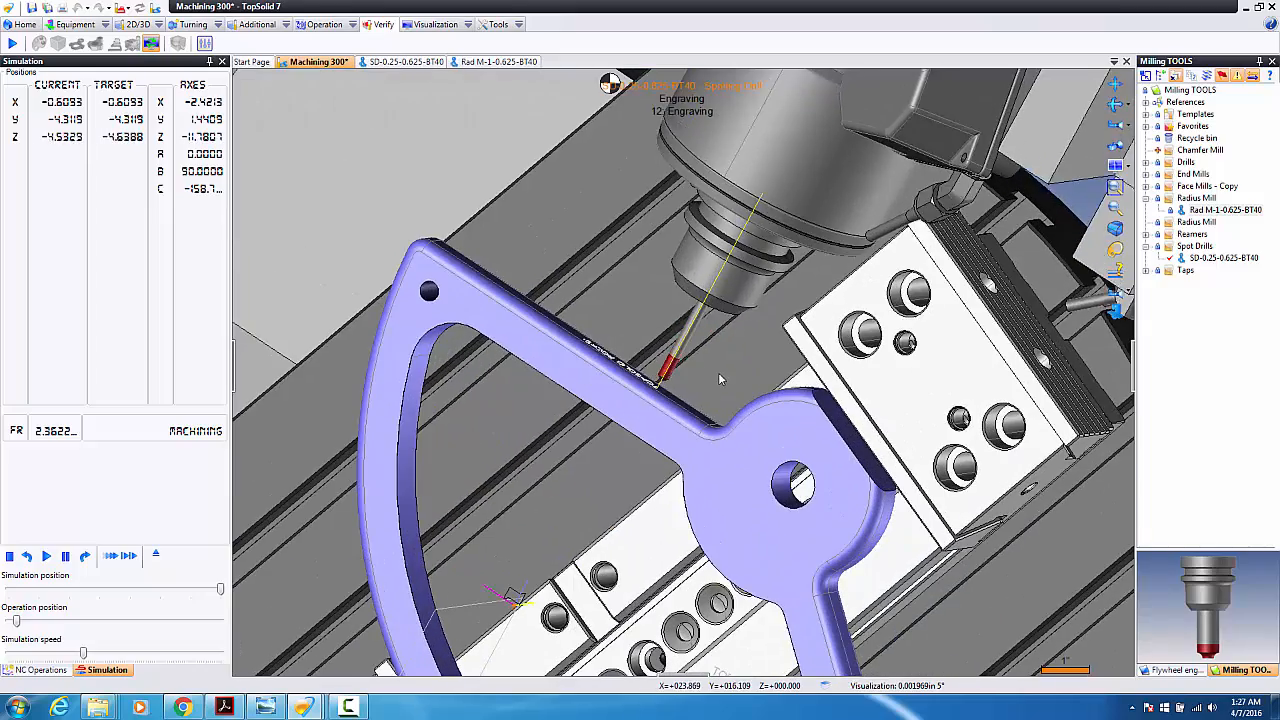
# Step: Follow the engraving tool up close as it cuts 'TOPSOLID ROCKS!' into the flywheel arm
pyautogui.moveTo(719, 372); pyautogui.dragTo(804, 281, button='middle')
pyautogui.scroll(3, 804, 268)
pyautogui.scroll(-1, 803, 266)
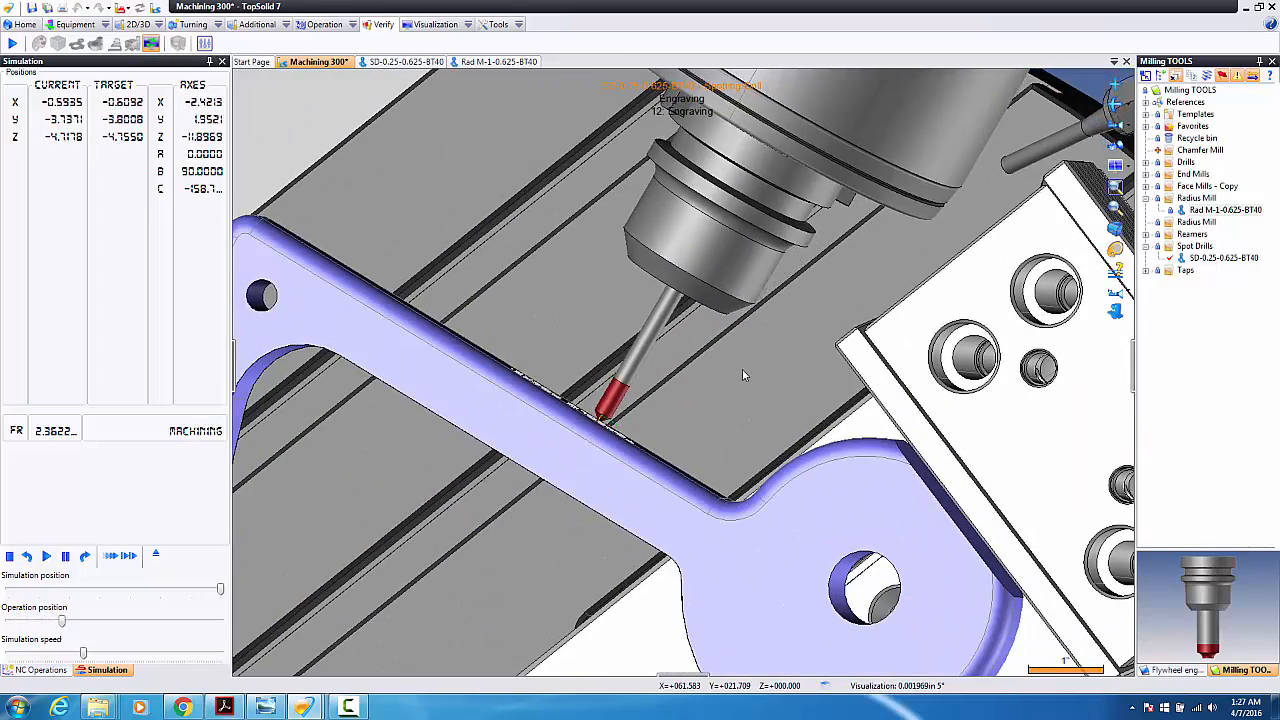
pyautogui.moveTo(741, 370); pyautogui.dragTo(688, 452, button='middle')
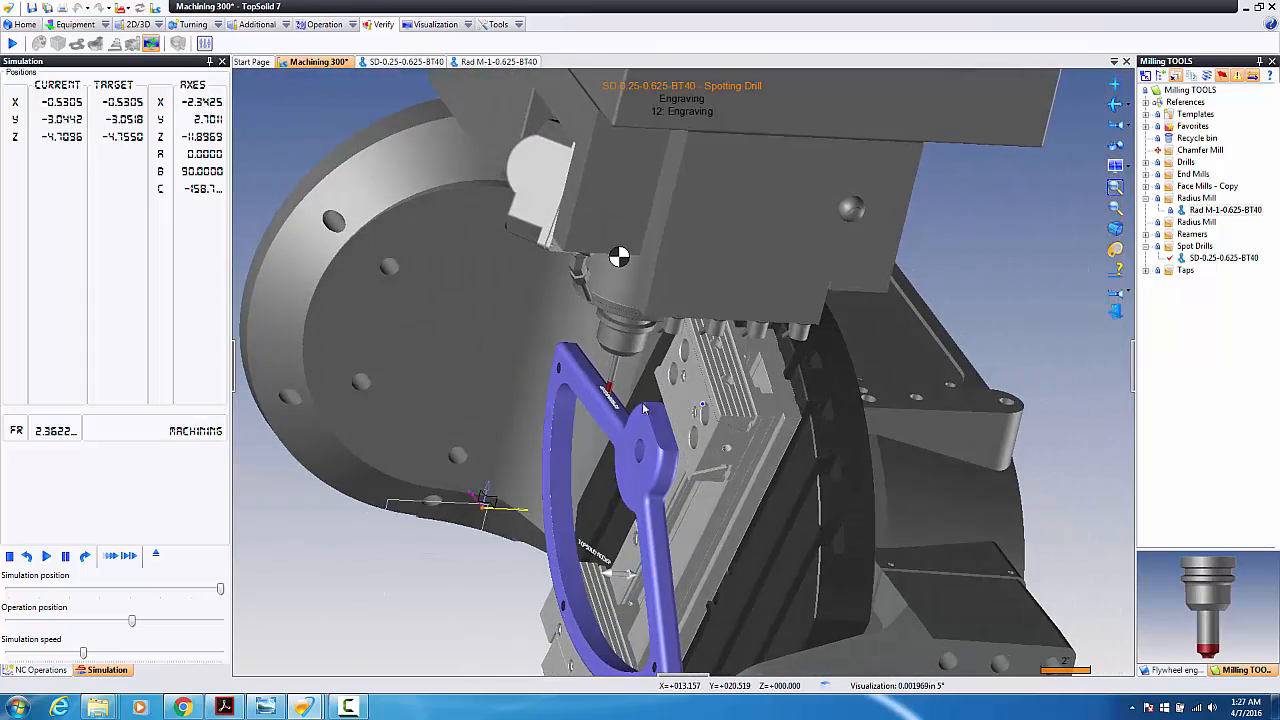
pyautogui.scroll(3, 598, 404)
pyautogui.scroll(2, 597, 408)
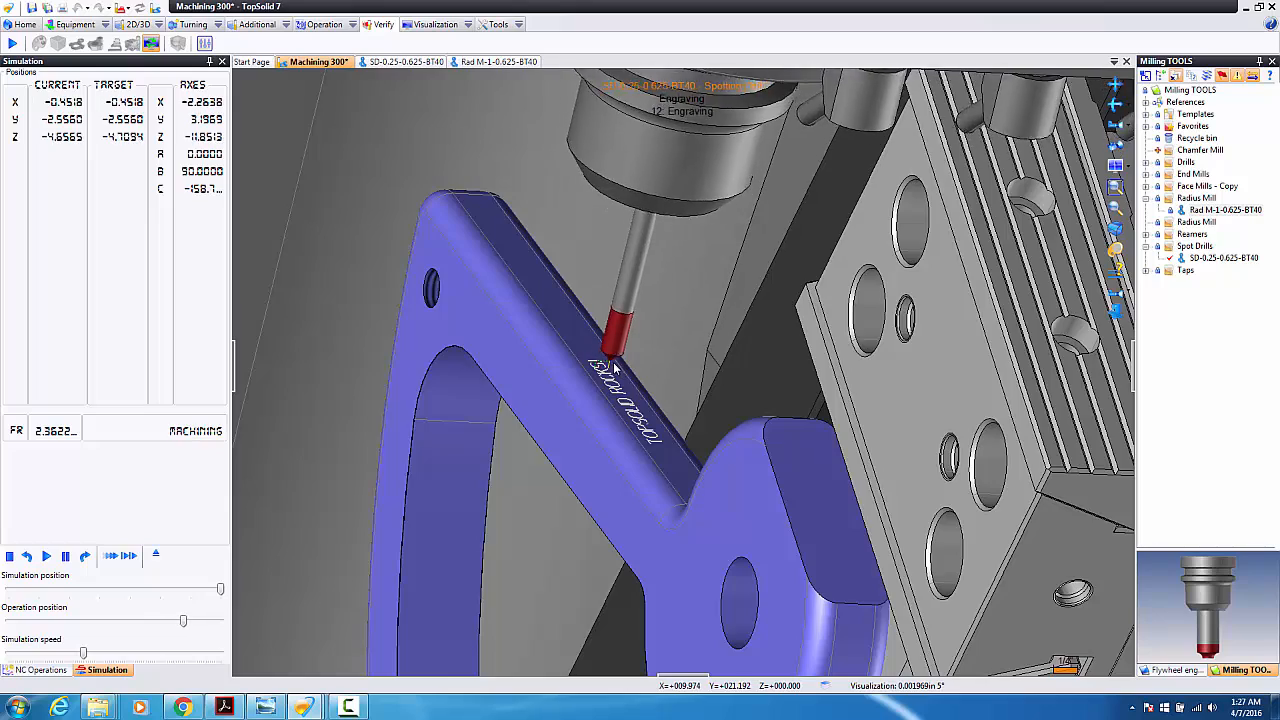
pyautogui.scroll(-10, 614, 368)
pyautogui.moveTo(578, 345); pyautogui.dragTo(549, 318, button='middle')
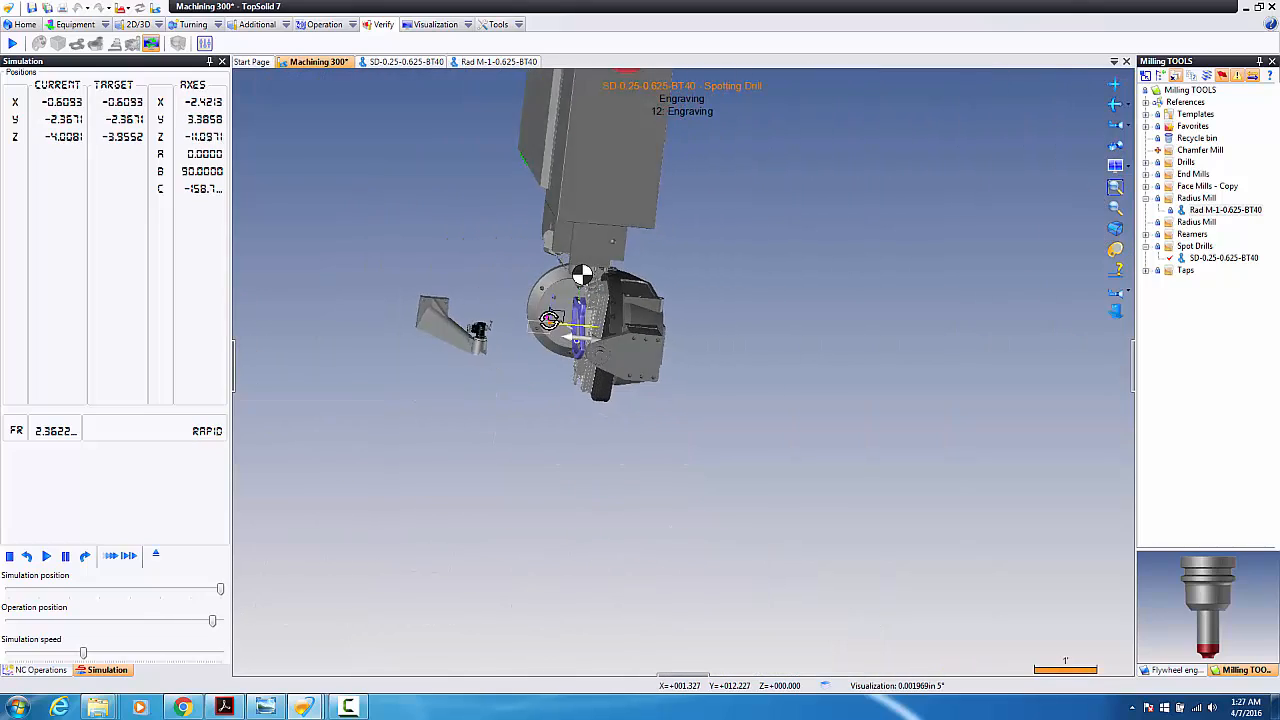
pyautogui.scroll(5, 577, 296)
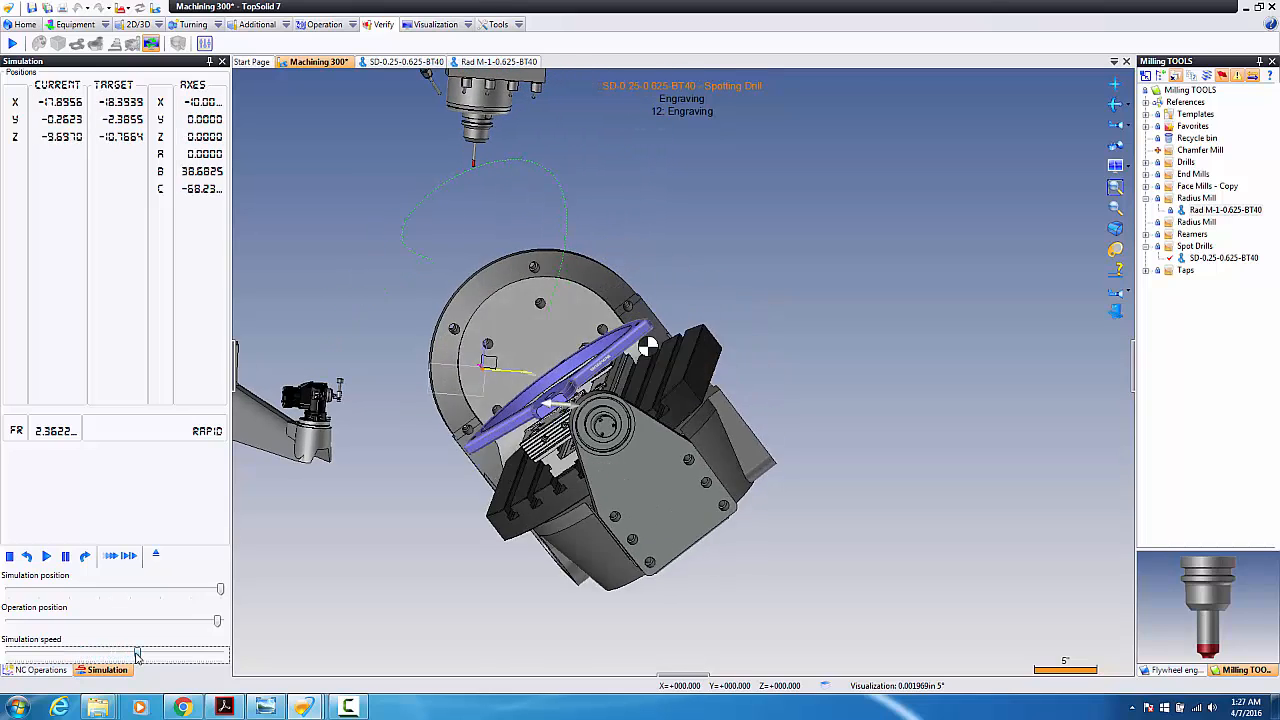
pyautogui.scroll(10, 524, 384)
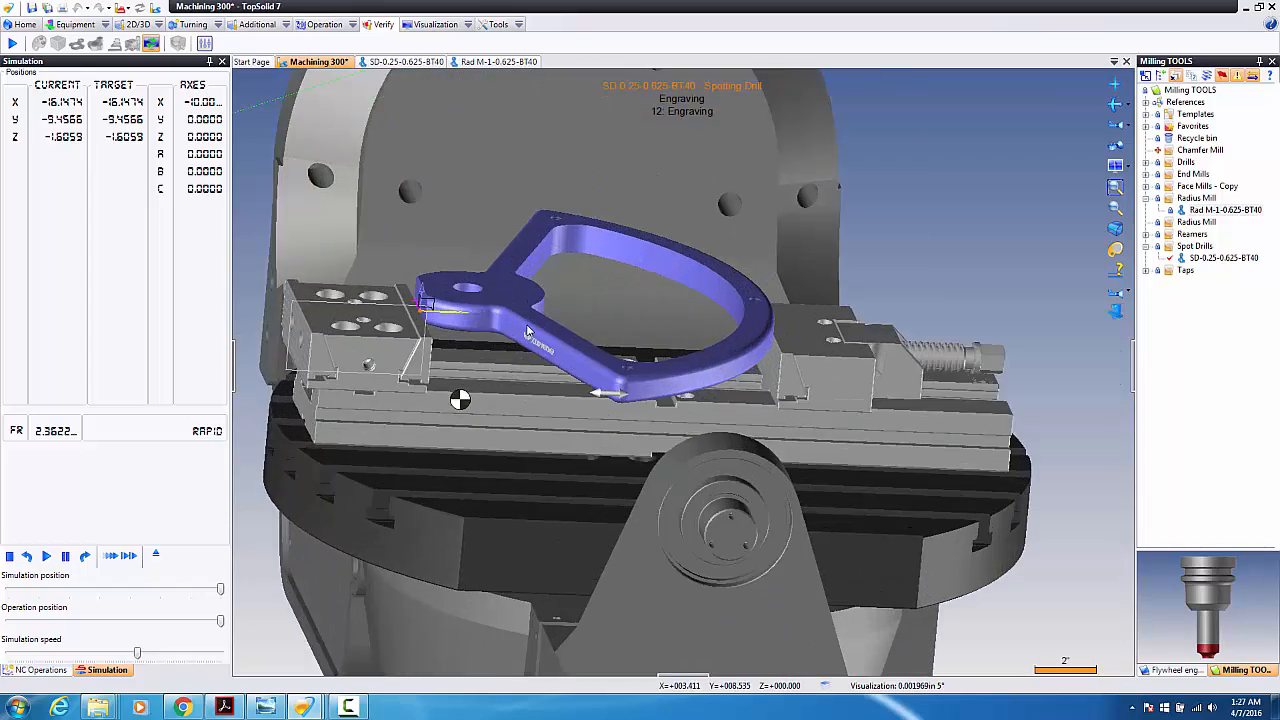
pyautogui.scroll(5, 733, 325)
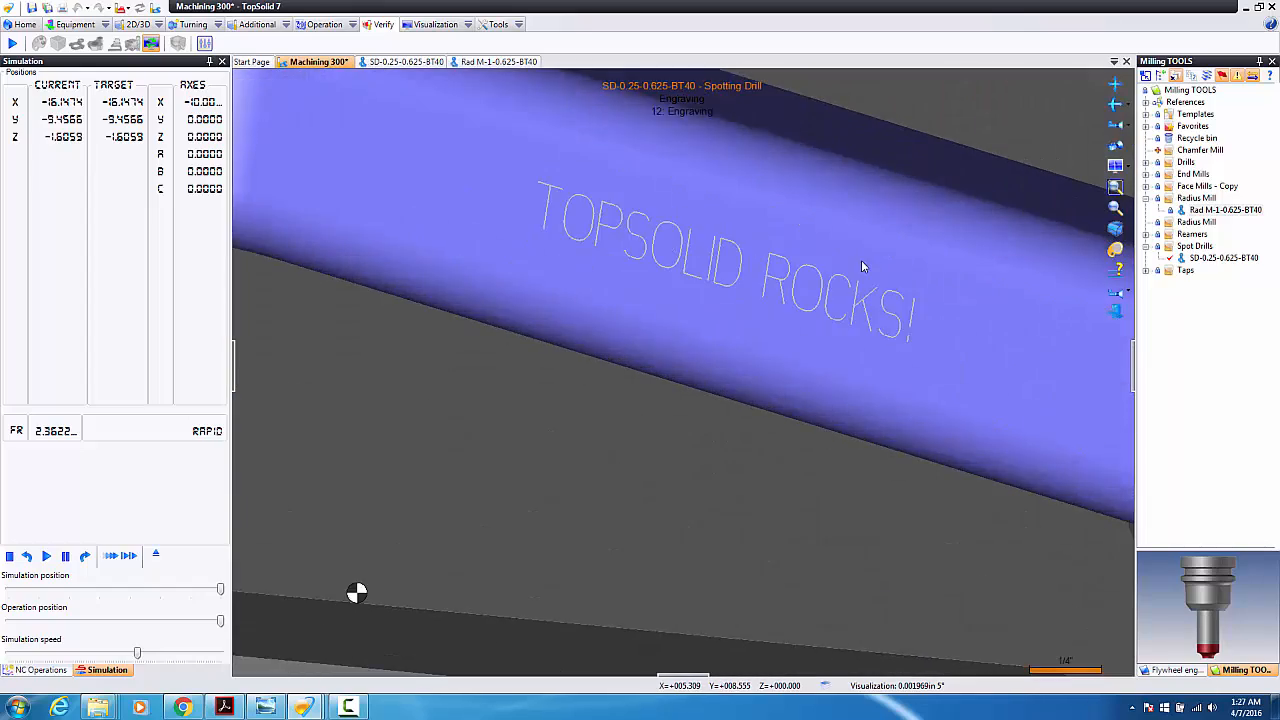